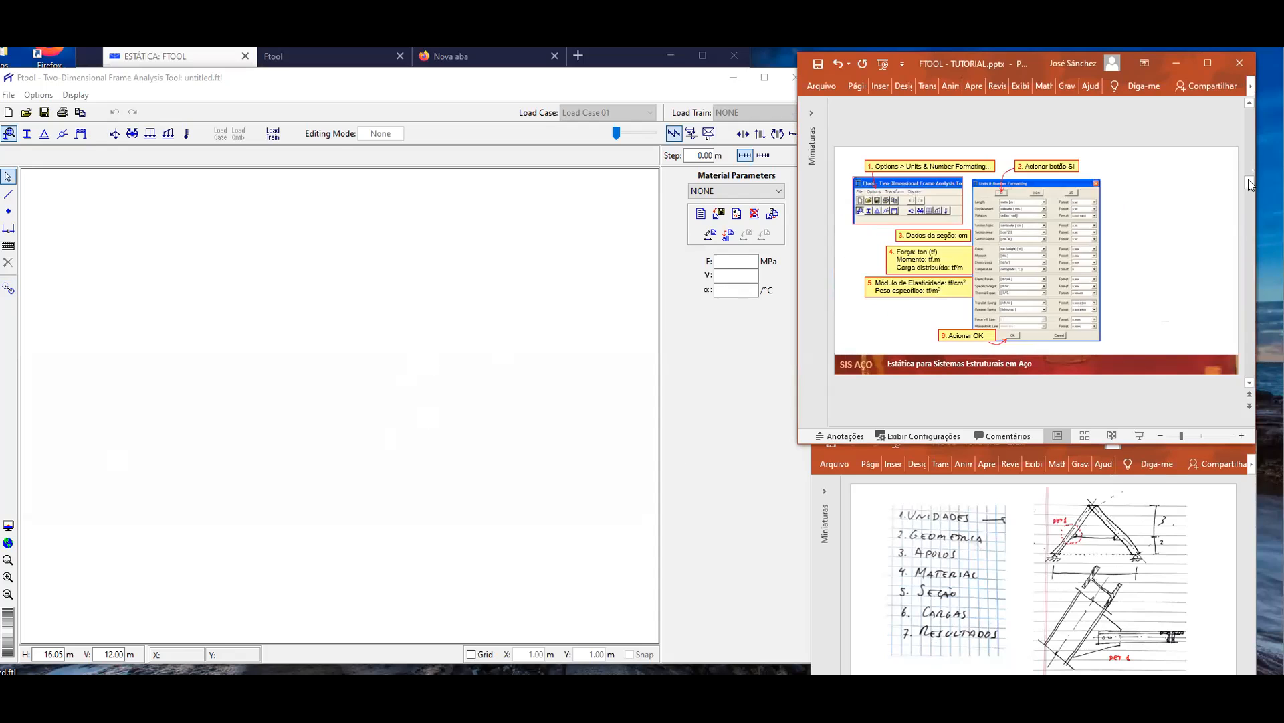
Examine the tutorial's interface overview slide alongside Ftool's menus, property tools and grid toggle.
click(1247, 152)
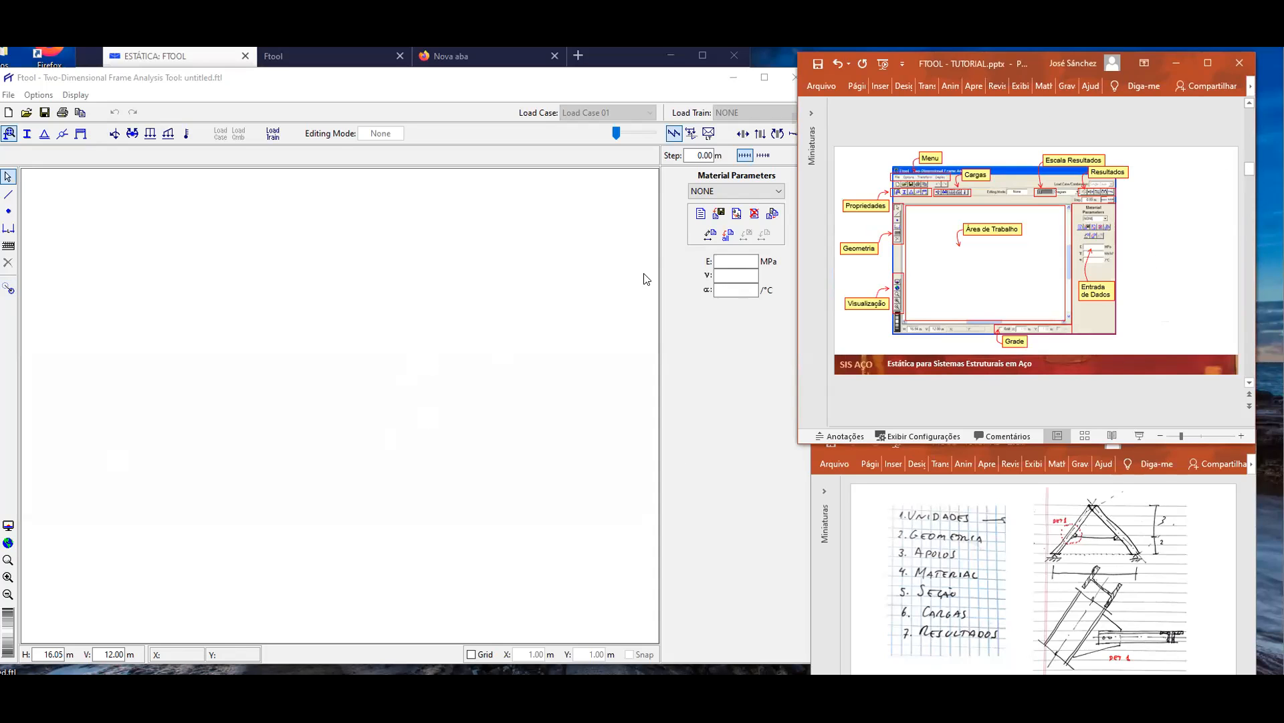
click(9, 94)
click(29, 98)
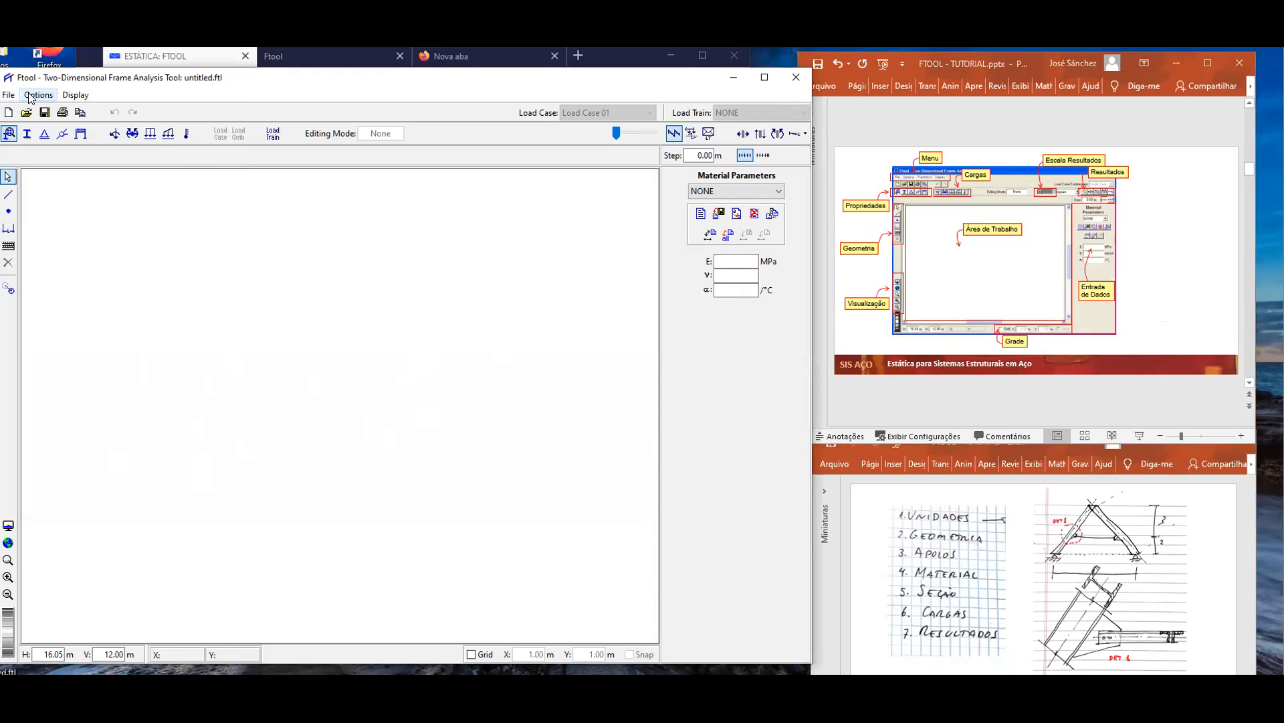
click(72, 96)
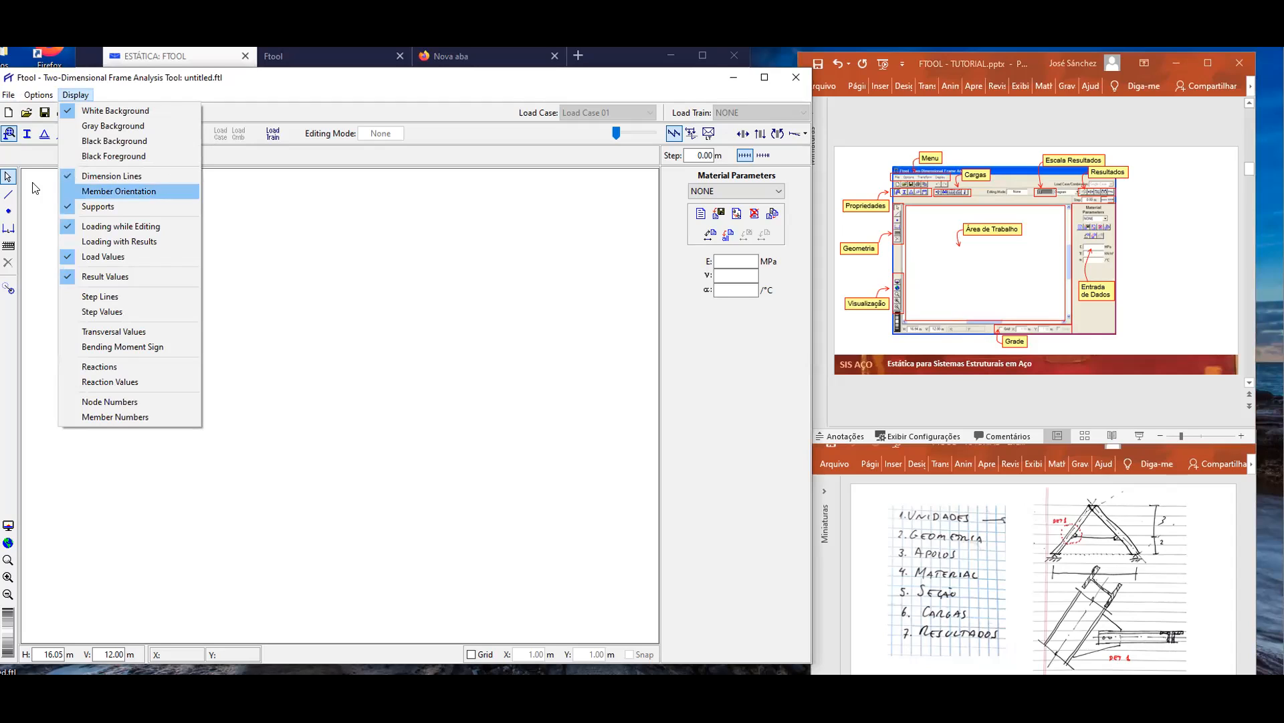
click(27, 134)
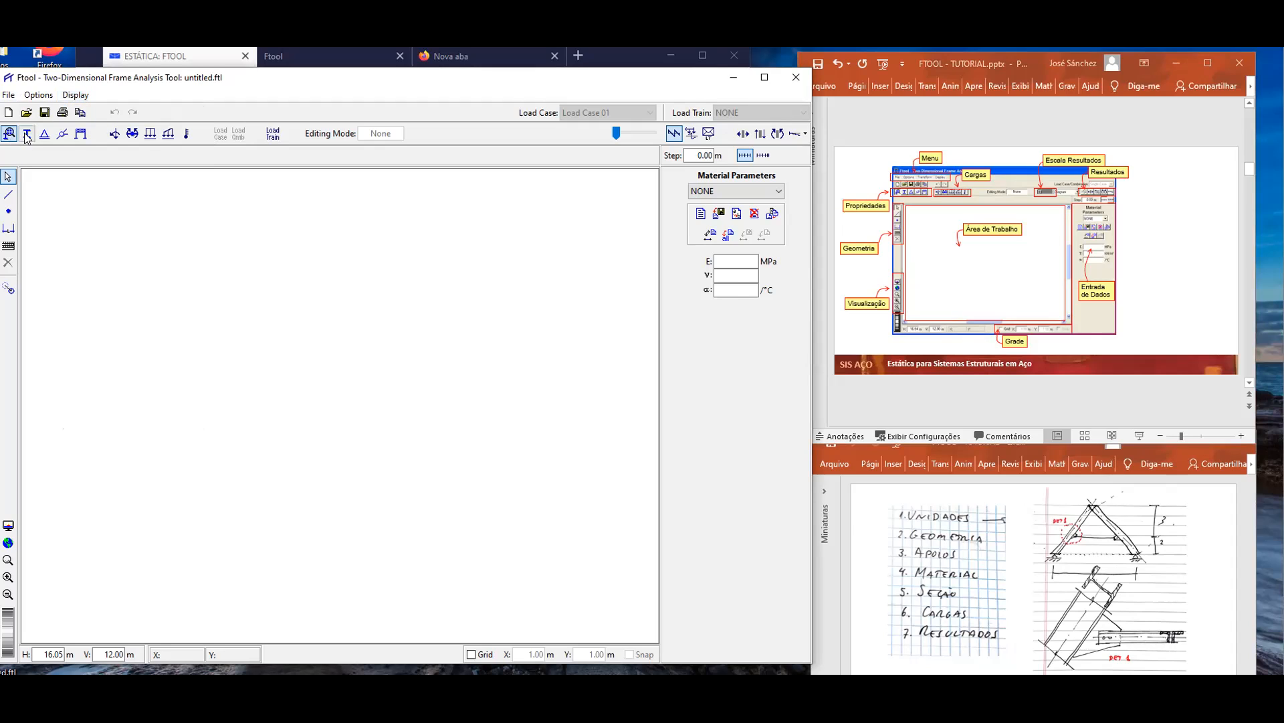
click(10, 133)
click(471, 654)
click(471, 655)
Bring up the tutorial's units slide and apply the SI preset in Ftool's Units & Number Formatting settings.
click(1248, 256)
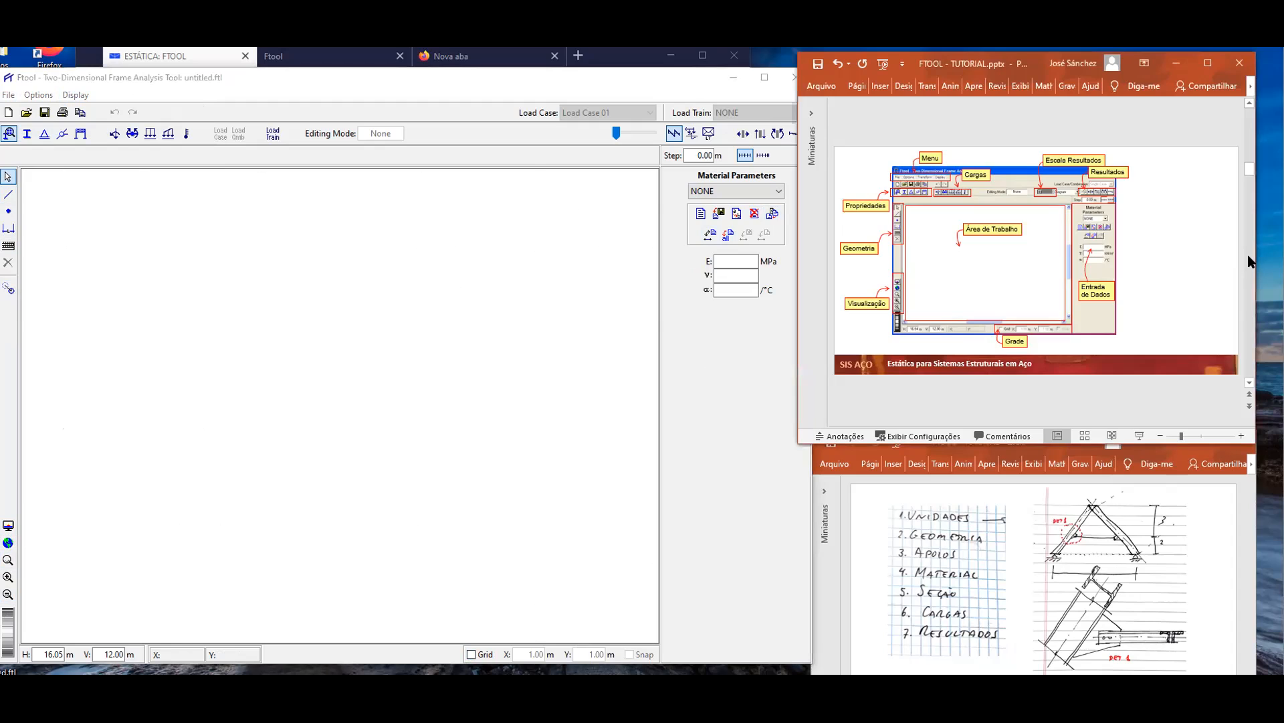
click(1248, 261)
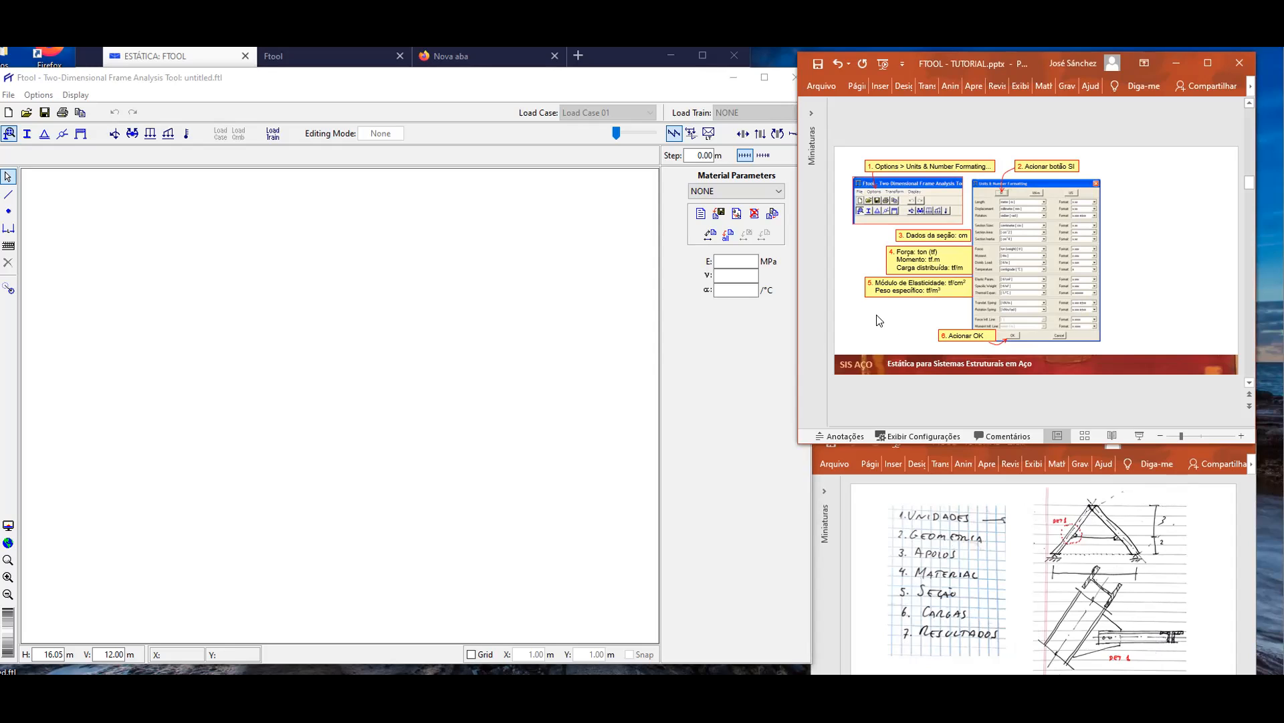
click(35, 97)
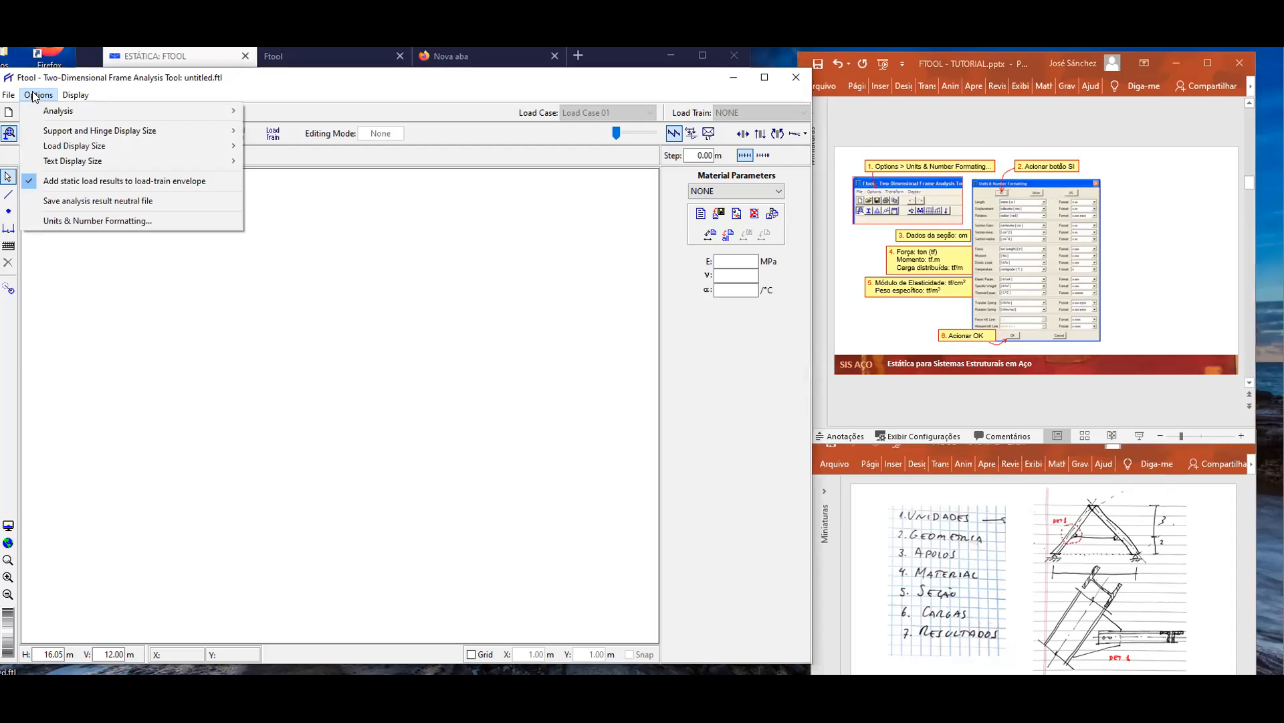
click(123, 222)
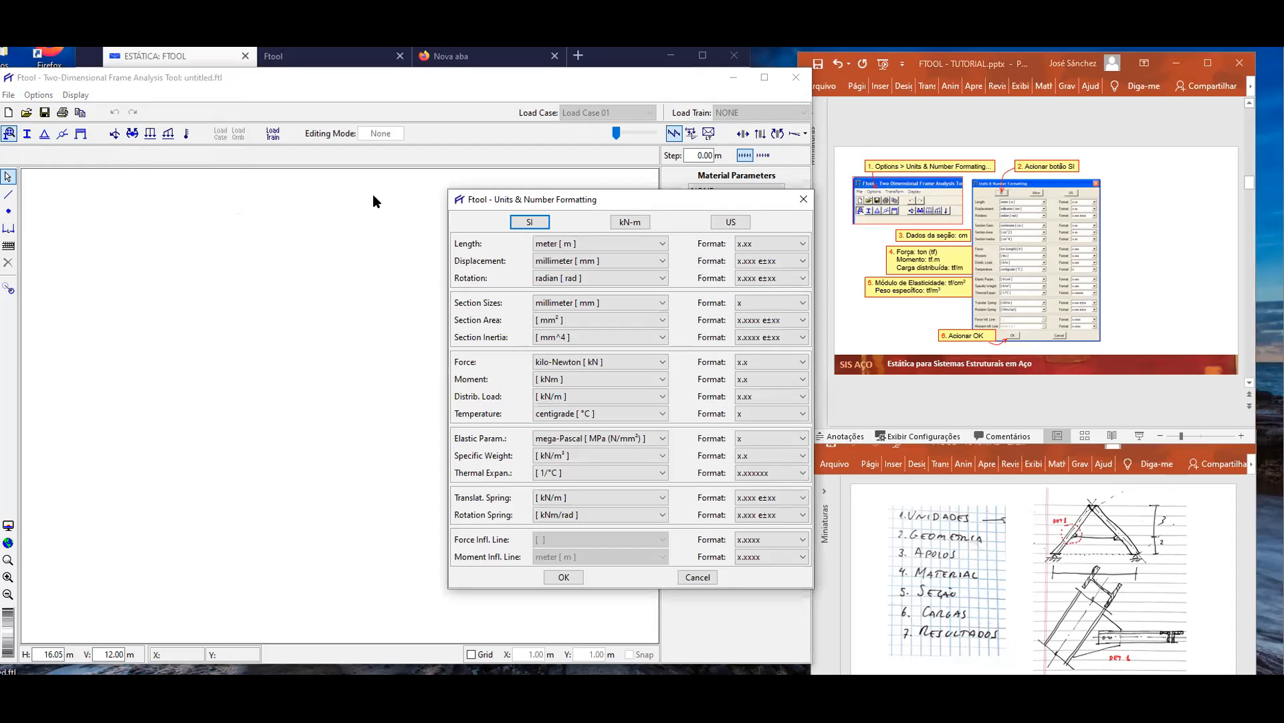
click(532, 218)
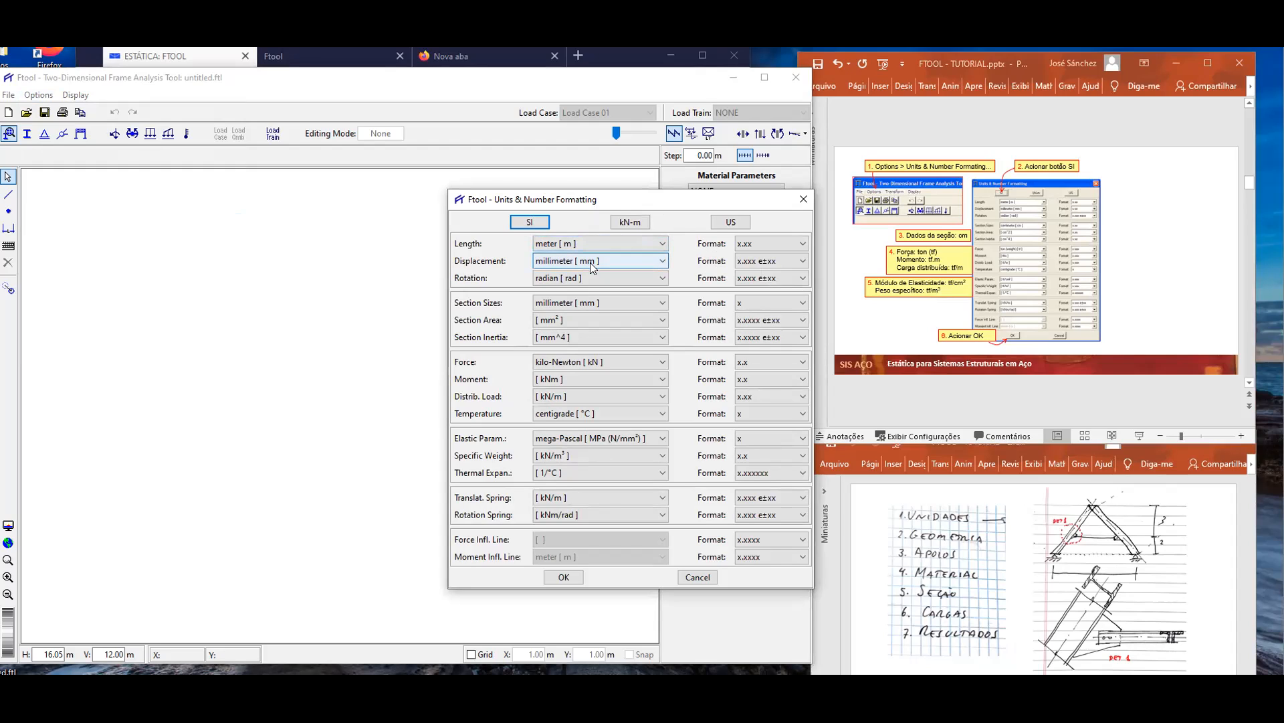
Set the section units to centimeter for sizes, cm² for area and cm^4 for inertia.
click(664, 309)
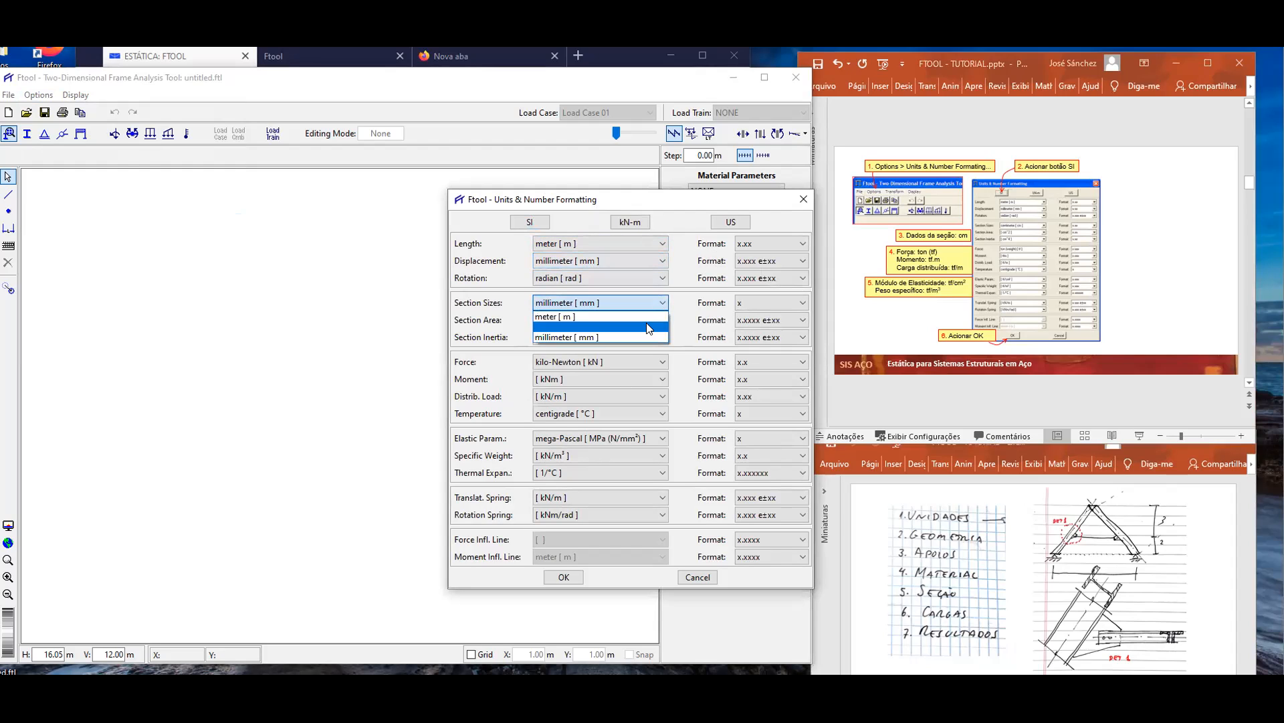
click(652, 322)
click(653, 322)
click(655, 346)
click(659, 336)
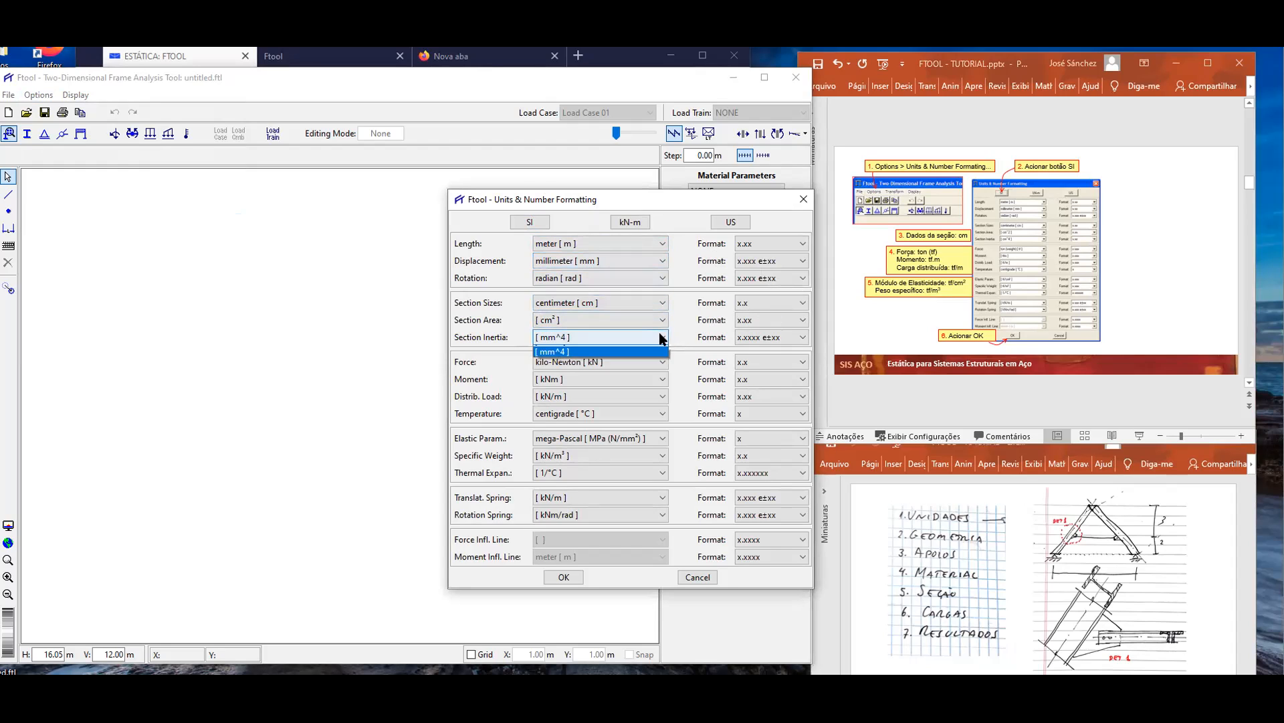
click(652, 355)
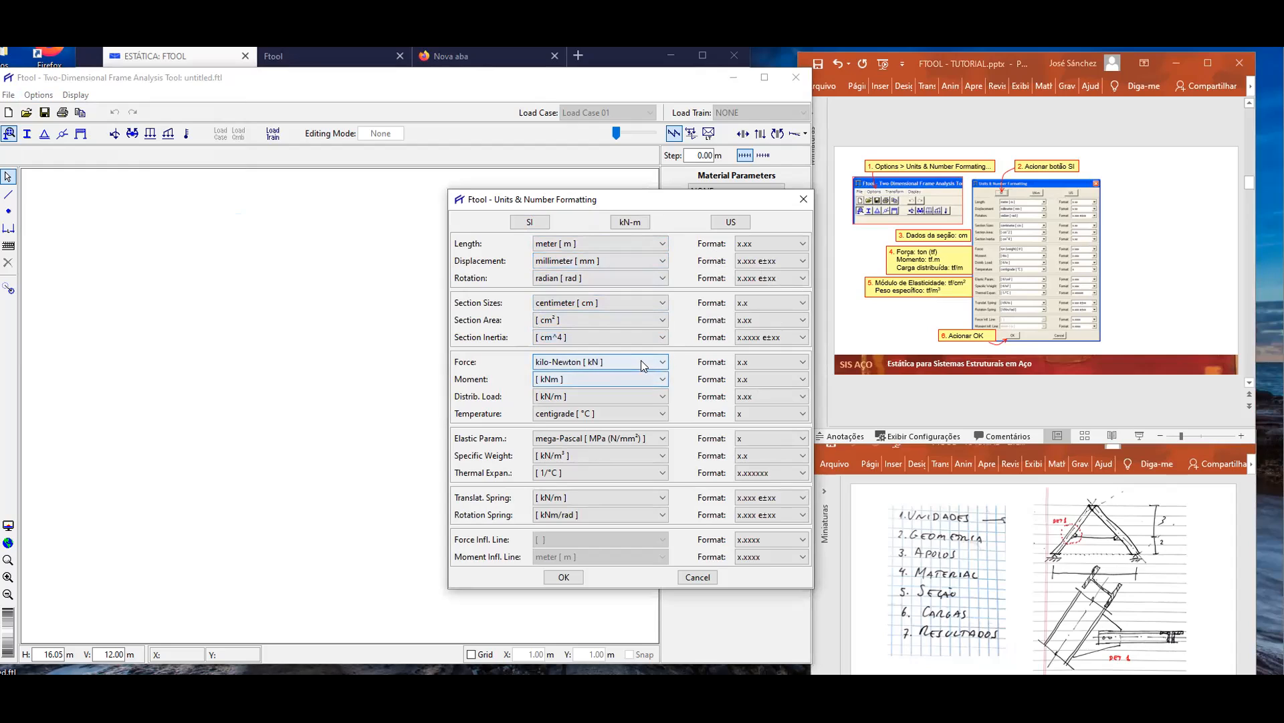
Set the force unit to ton (weight) [tf], the moment to tfm and the distributed load to tf/m.
click(660, 362)
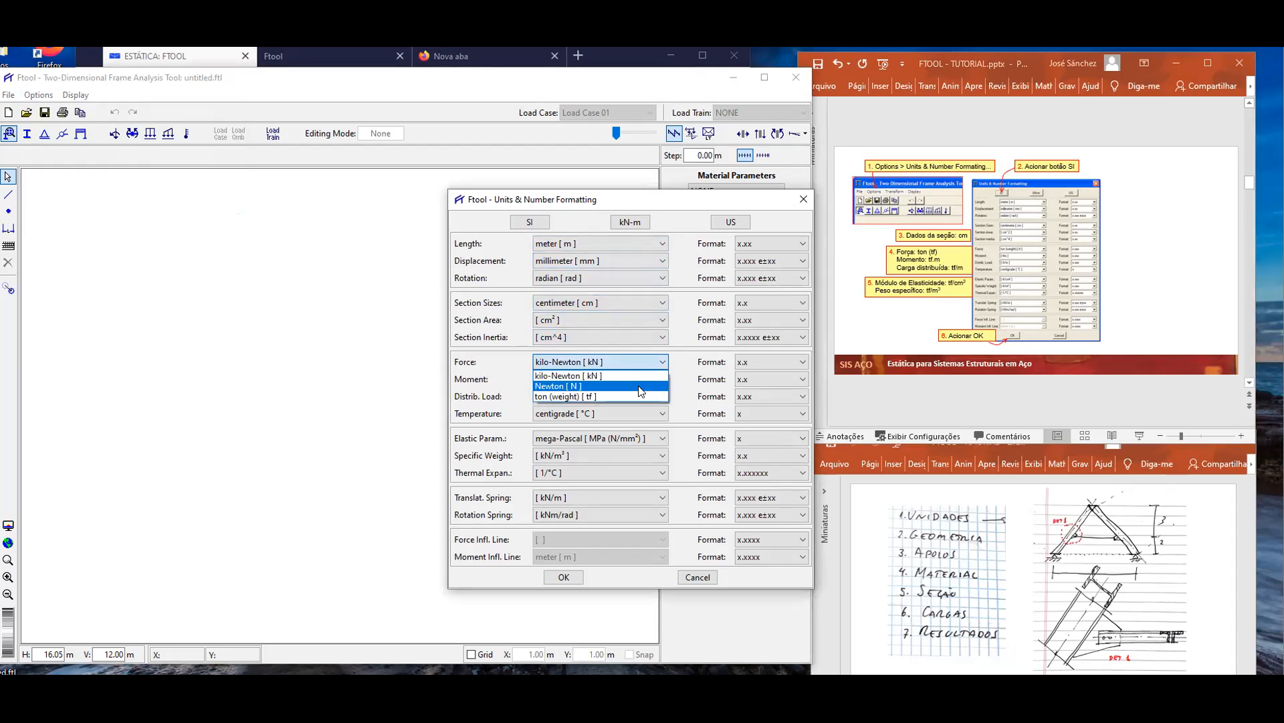
click(620, 394)
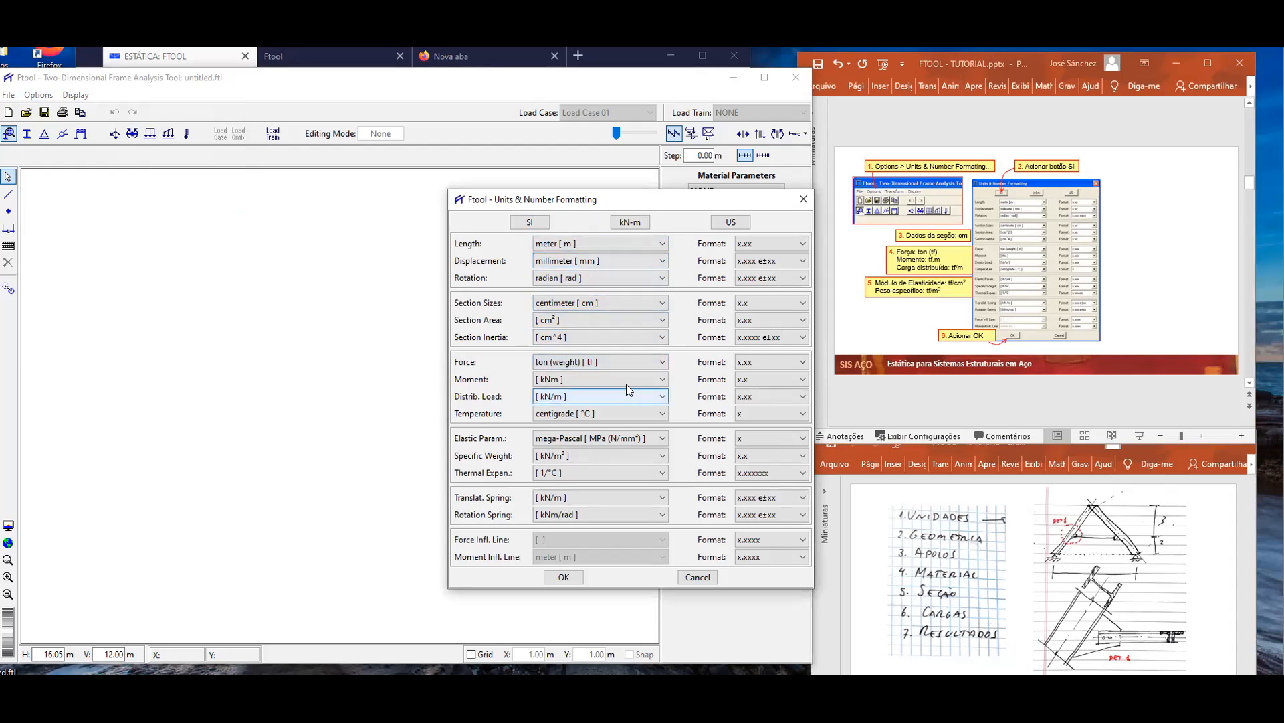
click(662, 382)
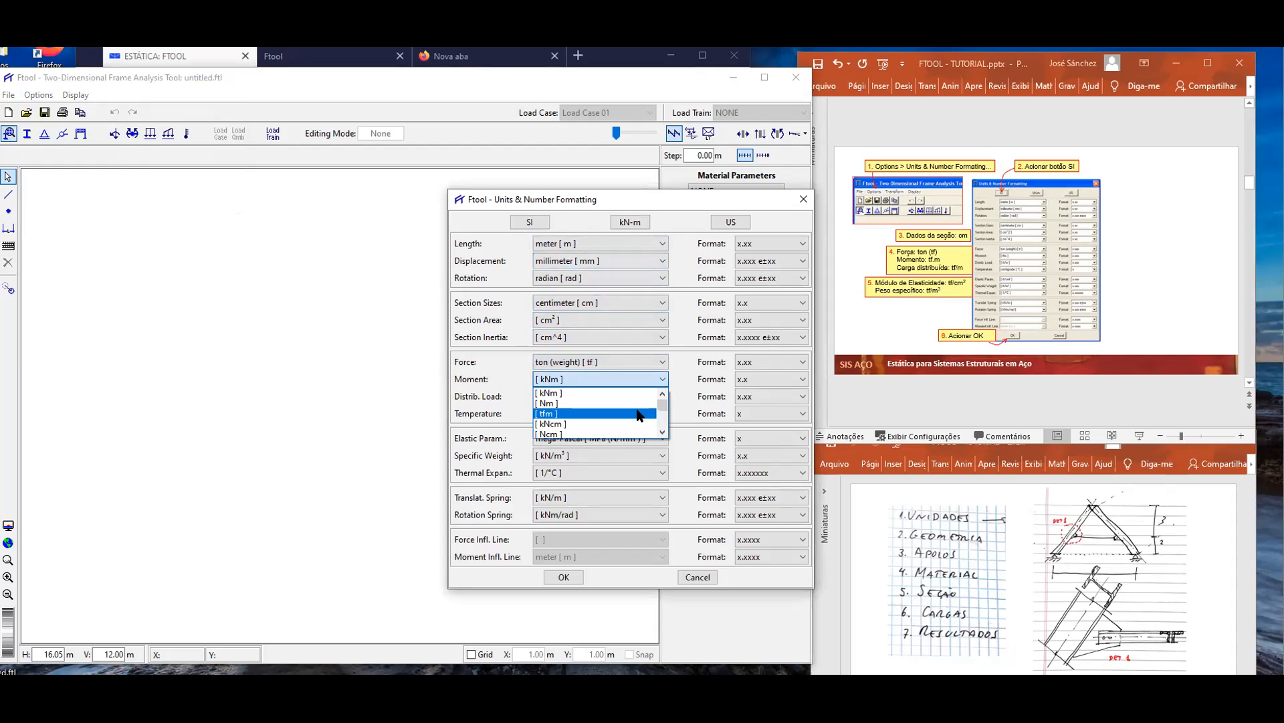
click(639, 417)
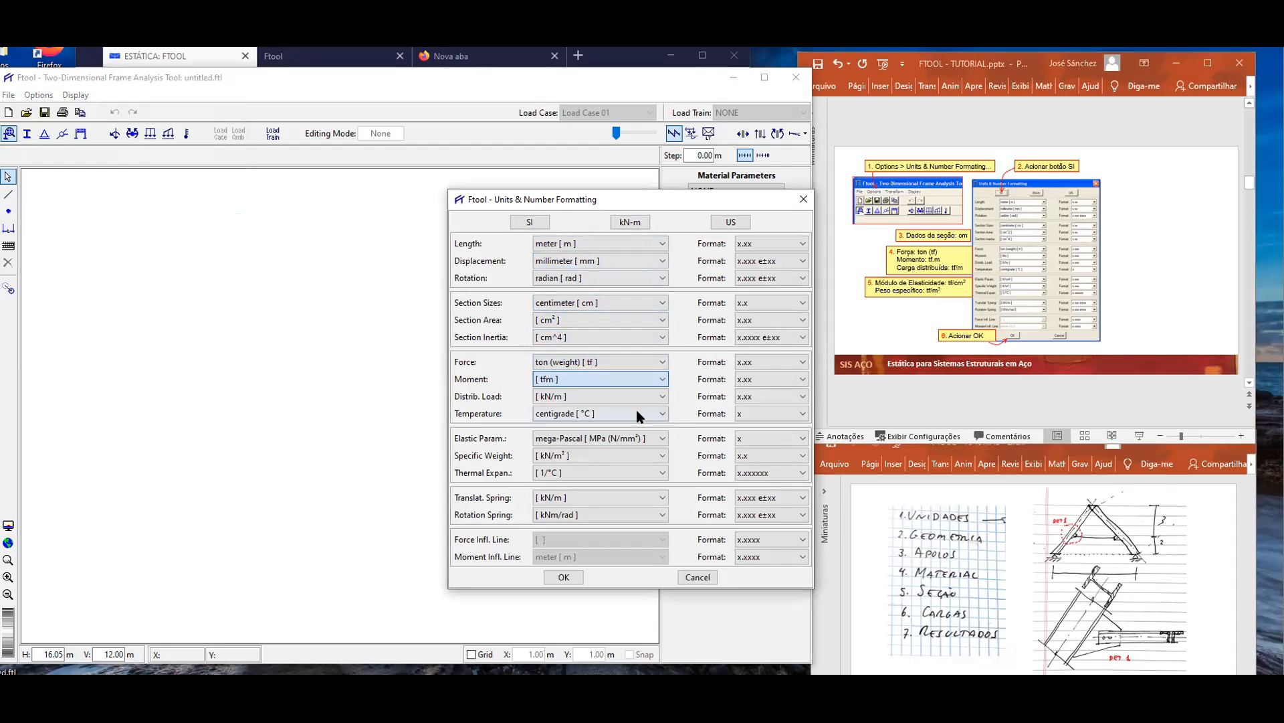
click(661, 397)
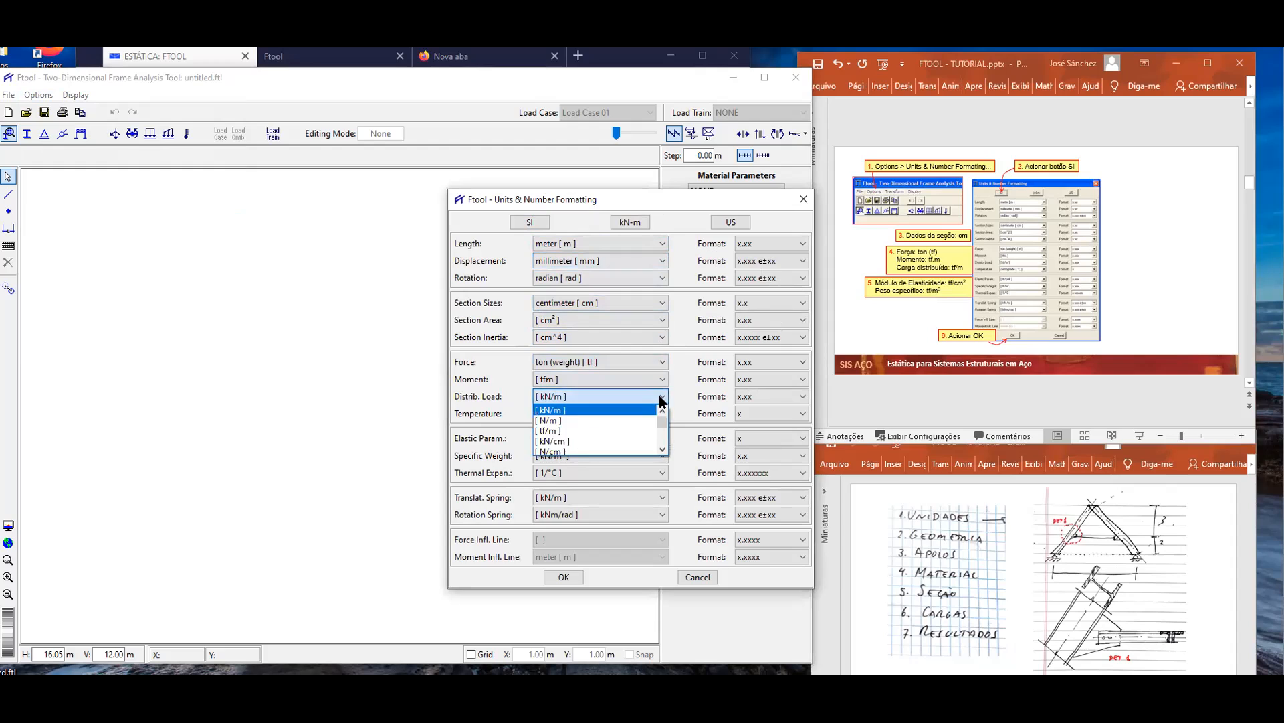
click(635, 435)
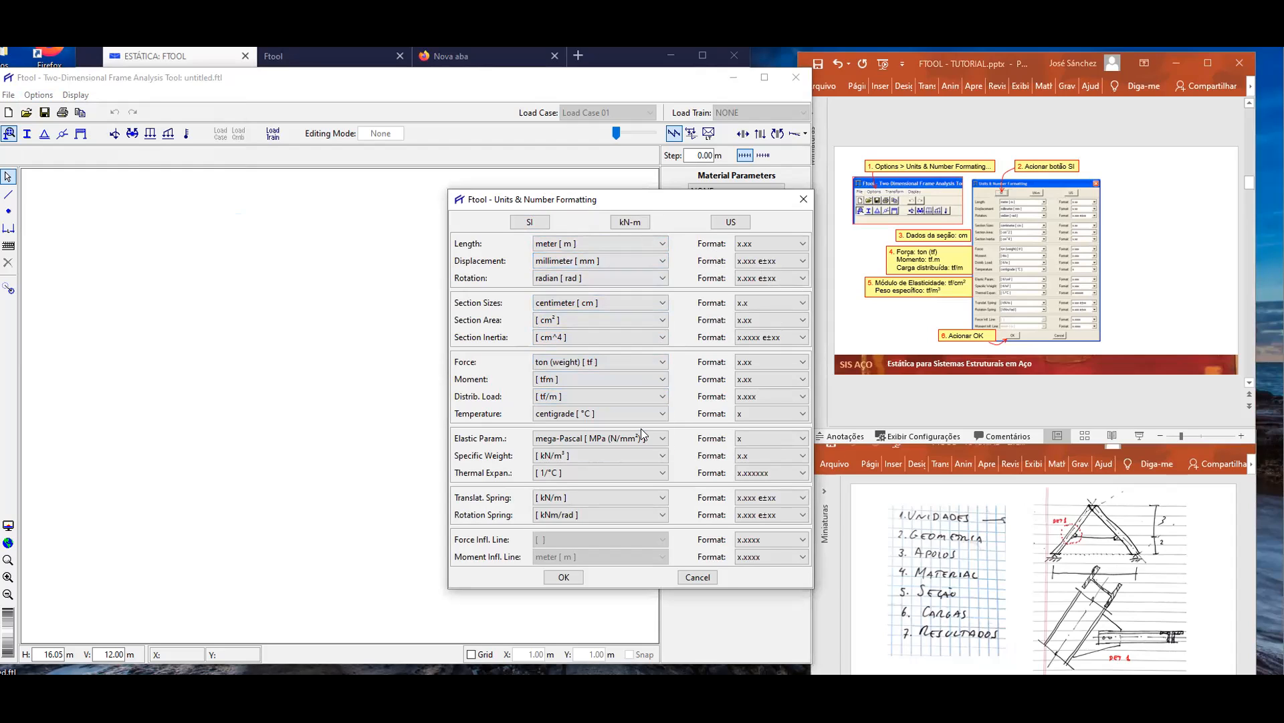
Set the elastic parameter unit to tf/cm² and the specific weight unit to tf/m³.
click(660, 439)
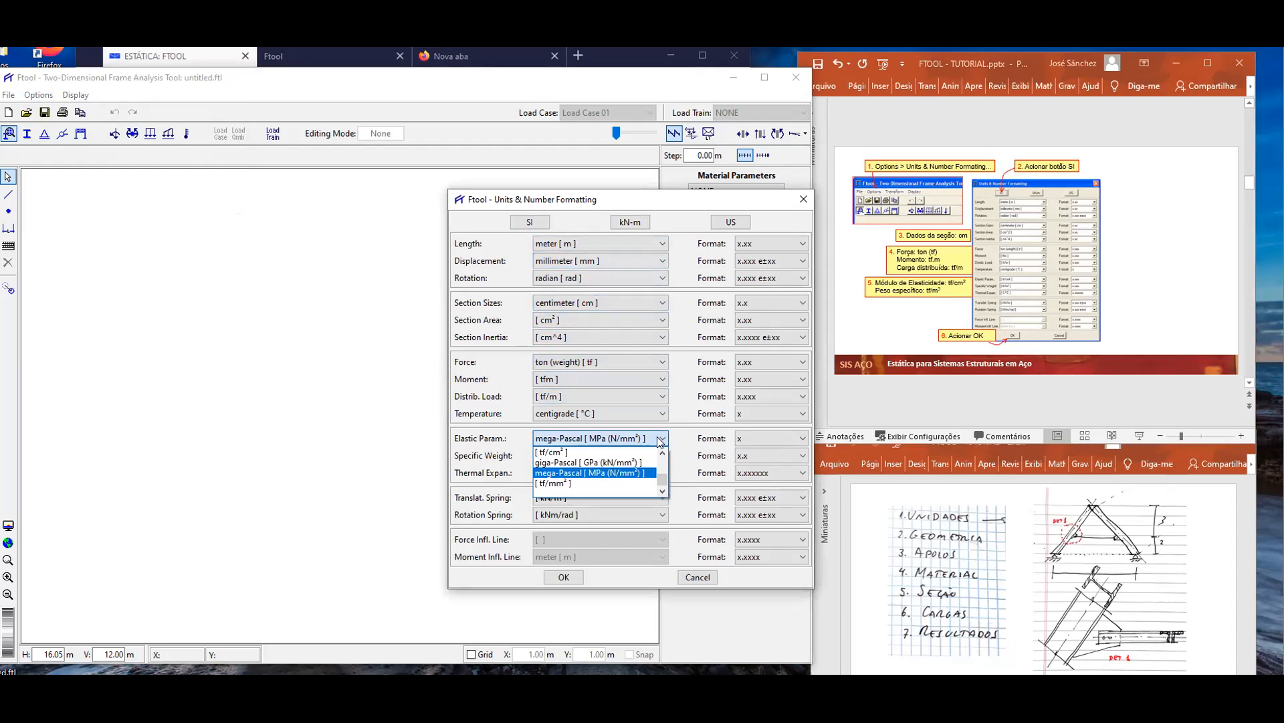
click(643, 453)
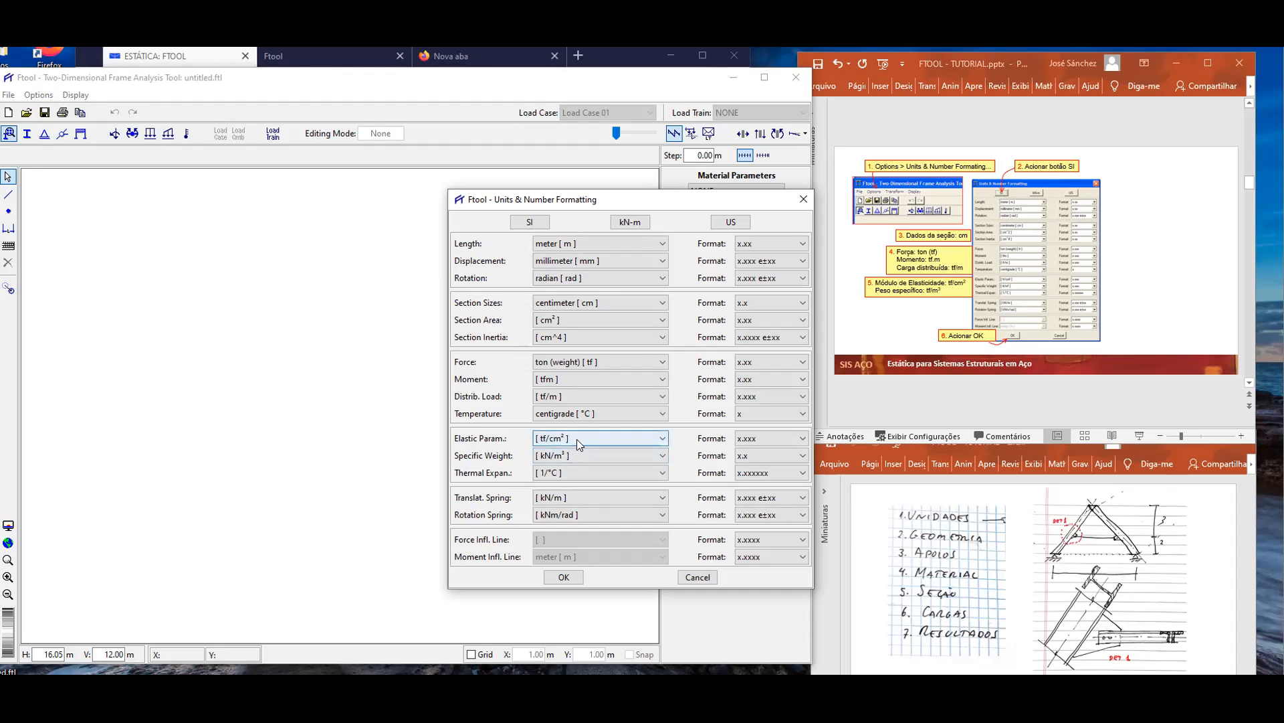
click(663, 457)
click(640, 489)
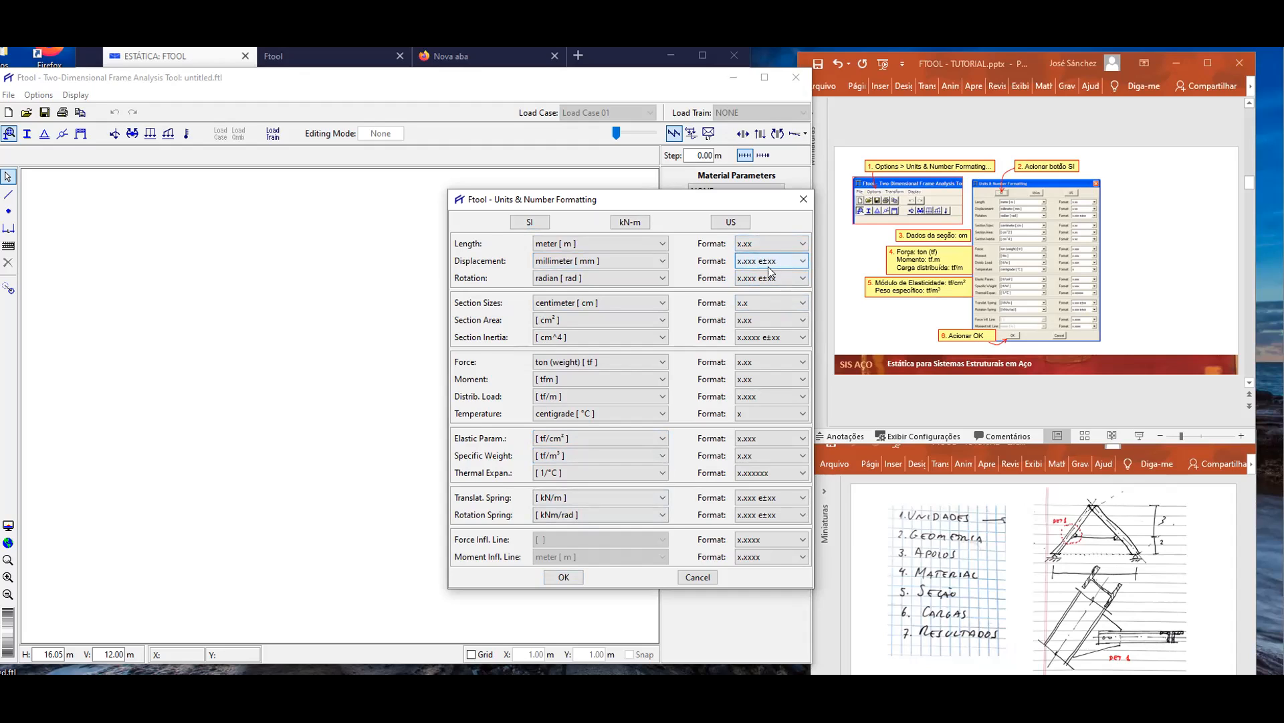
Set the number format of the section sizes and section inertia to two decimals (x.xx).
click(803, 306)
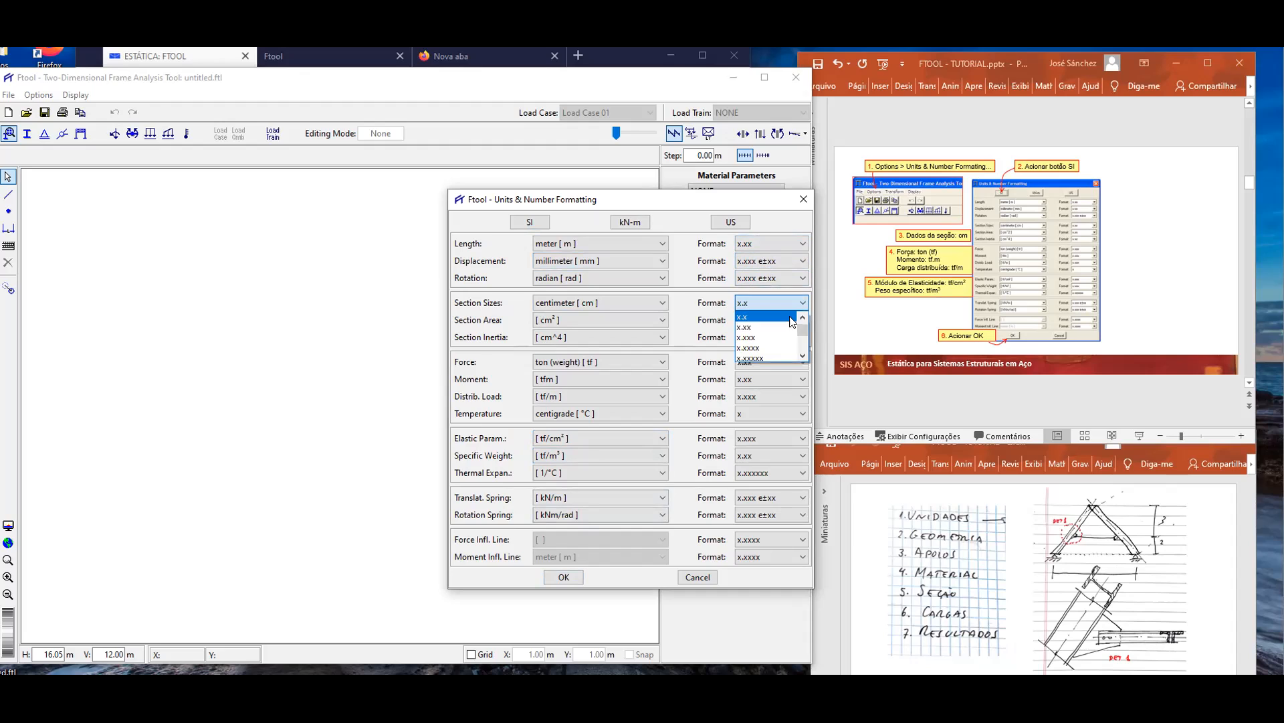
click(788, 328)
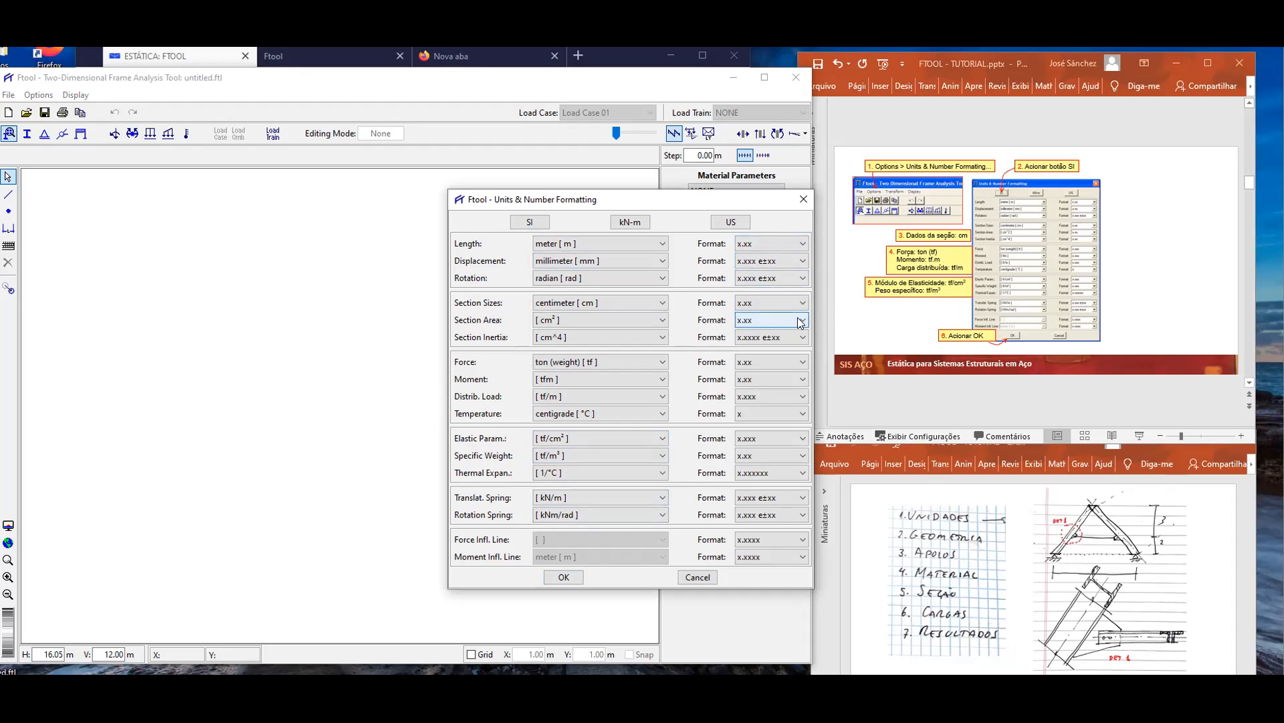
click(788, 336)
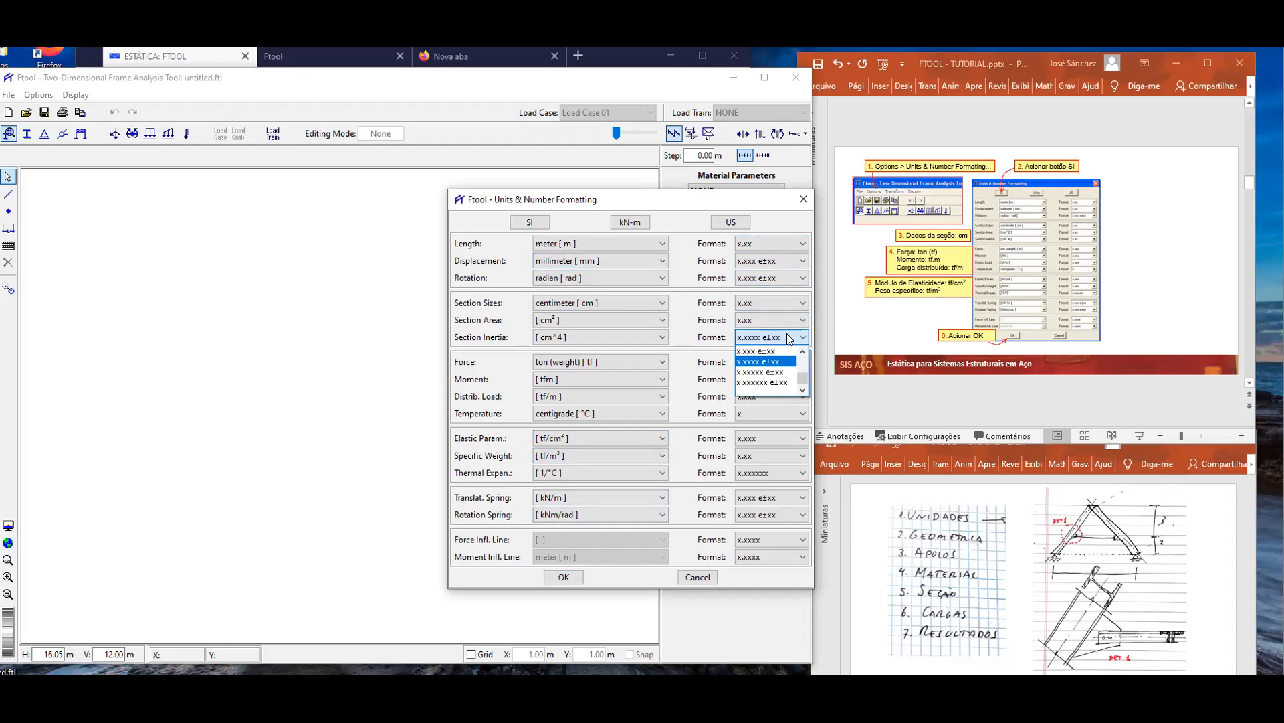
scroll(804, 362, up, 3)
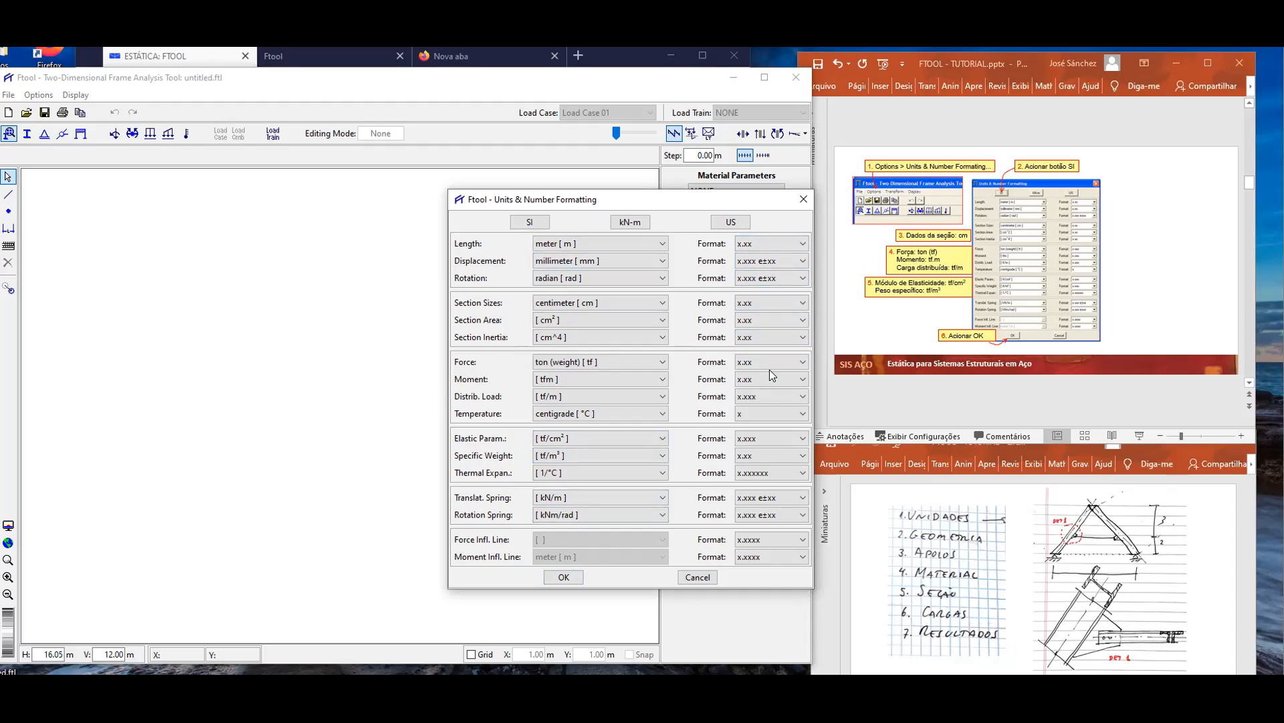
Set the number format of force, moment and distributed load to three decimals (x.xxx).
click(770, 361)
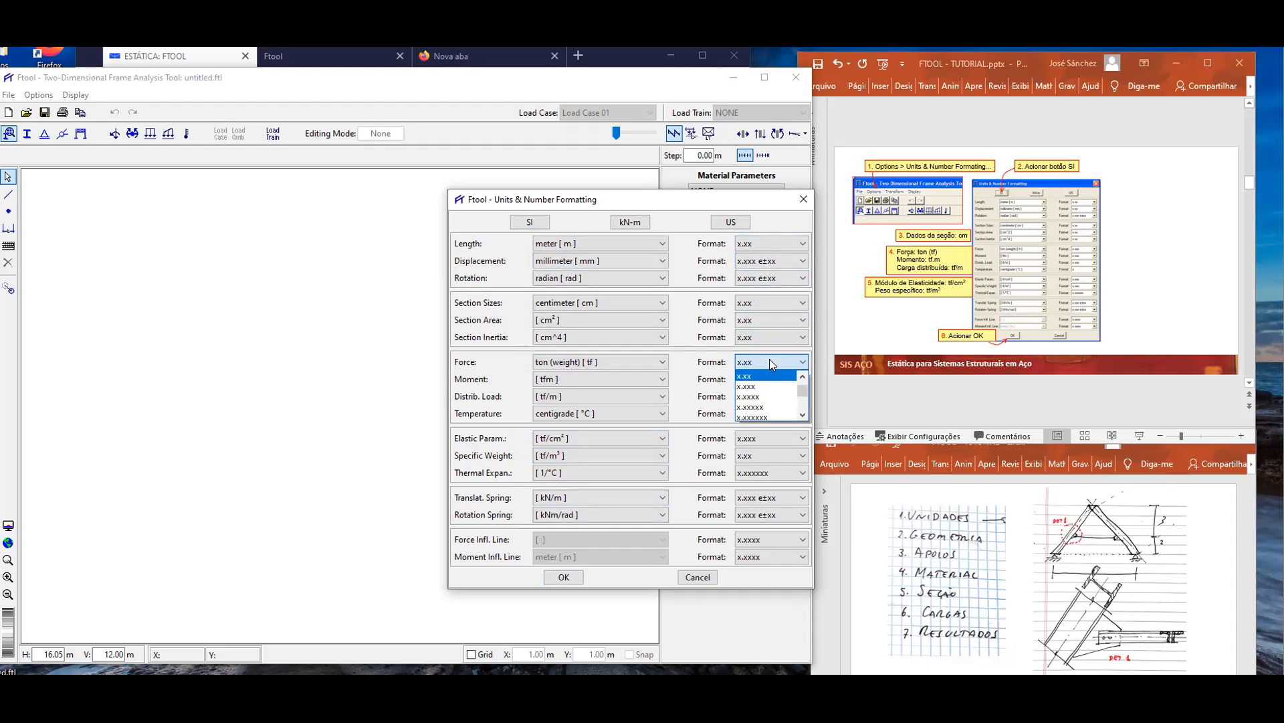
click(764, 386)
click(763, 380)
click(761, 402)
click(760, 395)
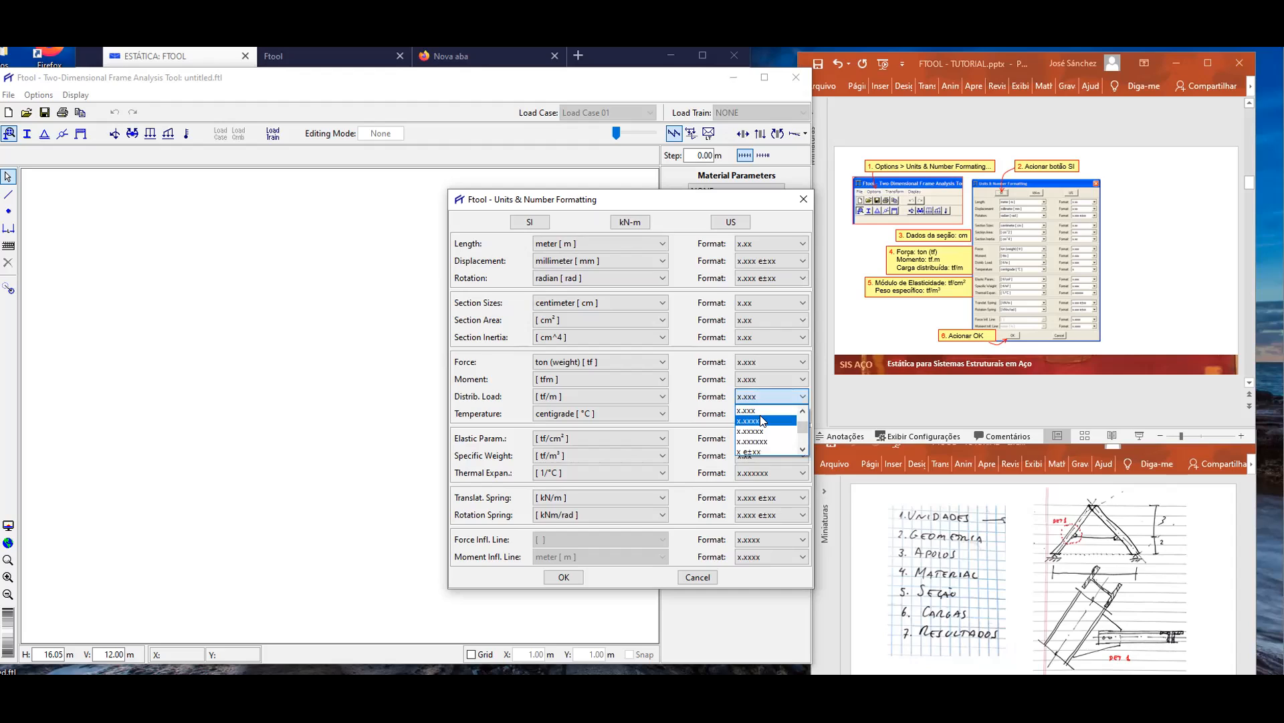
click(763, 411)
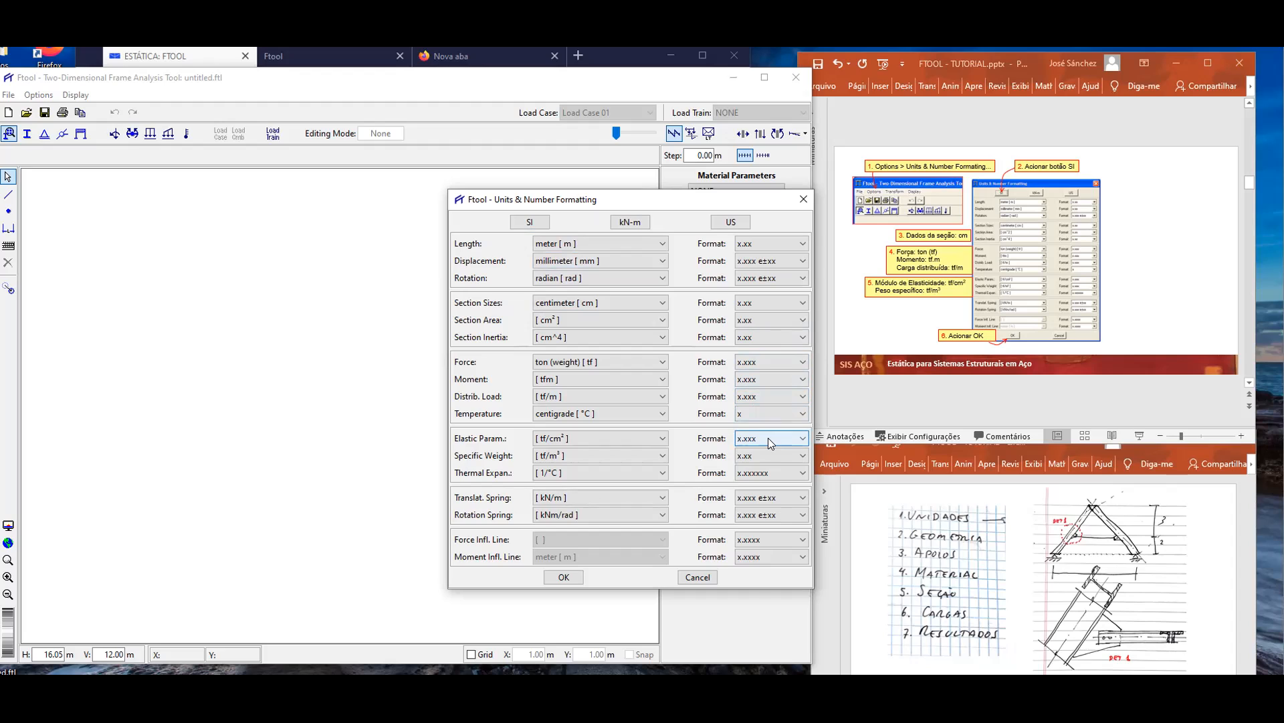
Choose the number format of the specific weight and apply the units and formatting settings.
click(765, 457)
click(757, 487)
click(570, 578)
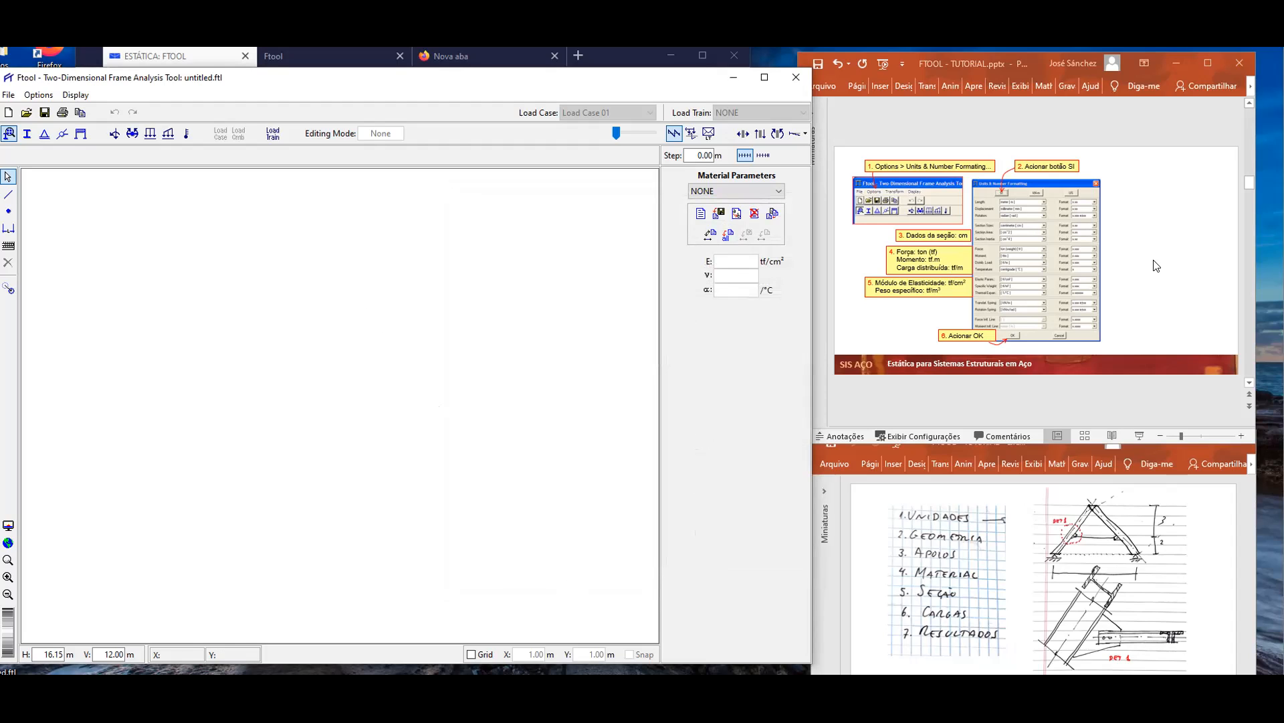
Bring up the tutorial's geometry slide and enable the 1.00 m grid with snap in Ftool.
click(1246, 221)
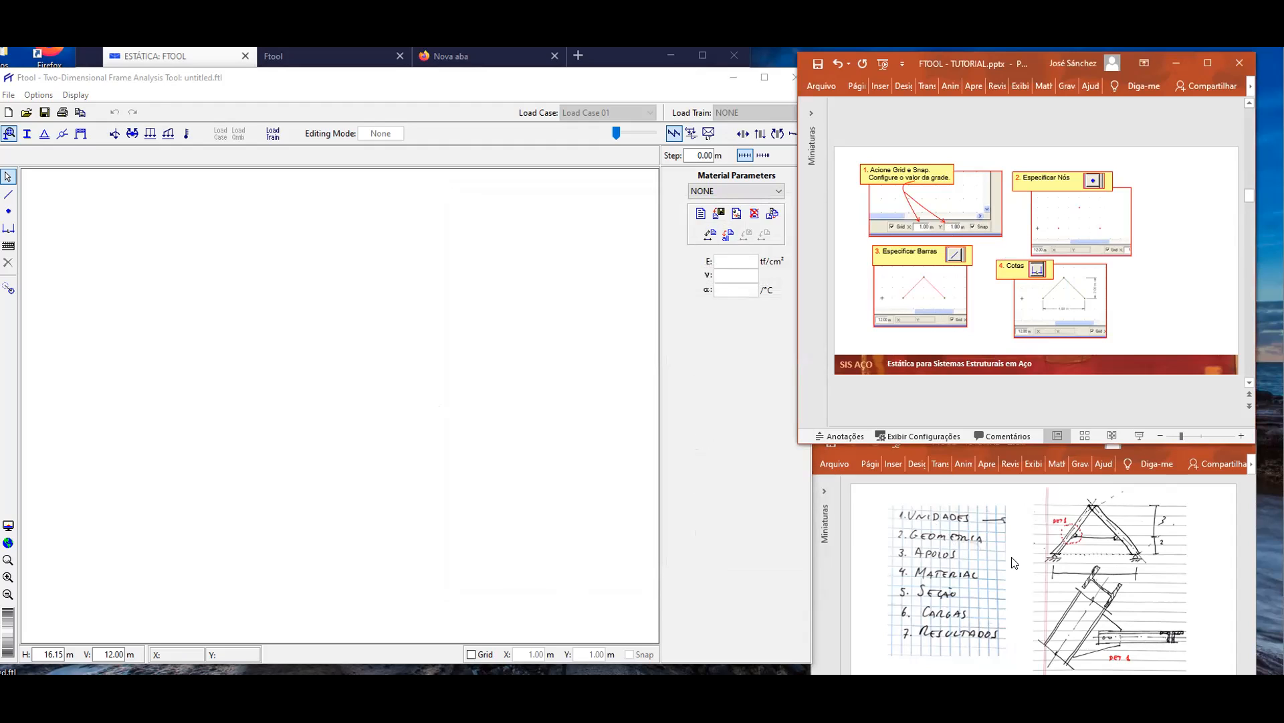
click(471, 655)
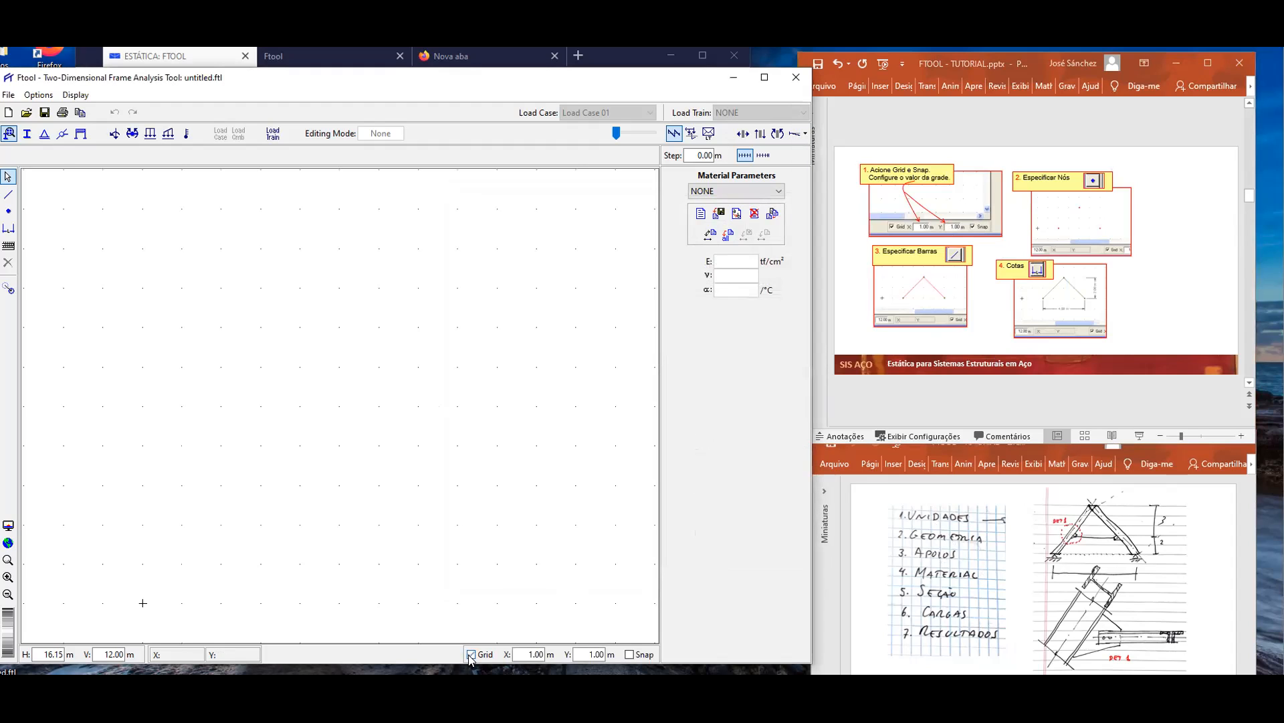
click(629, 655)
Place three nodes on the grid at (0, 0), (4, 0) and (2, 2) m, then return to selection mode.
click(7, 211)
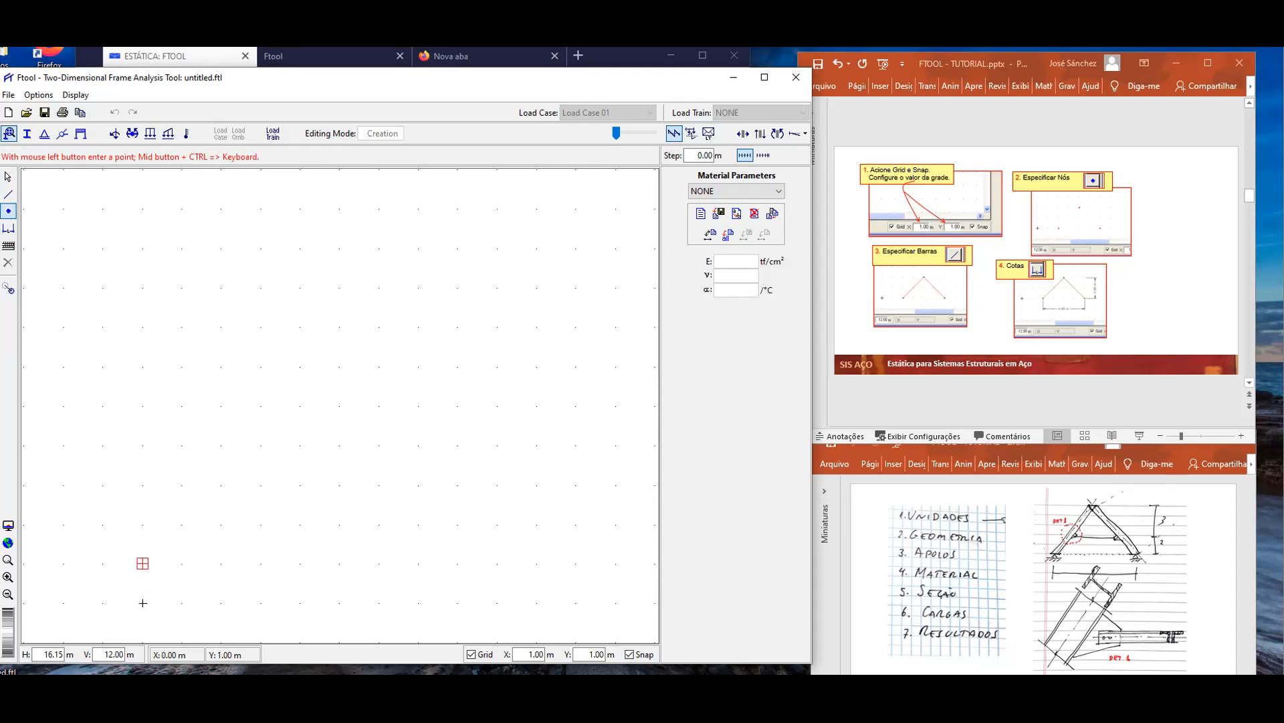
click(142, 603)
click(301, 603)
click(222, 524)
click(8, 178)
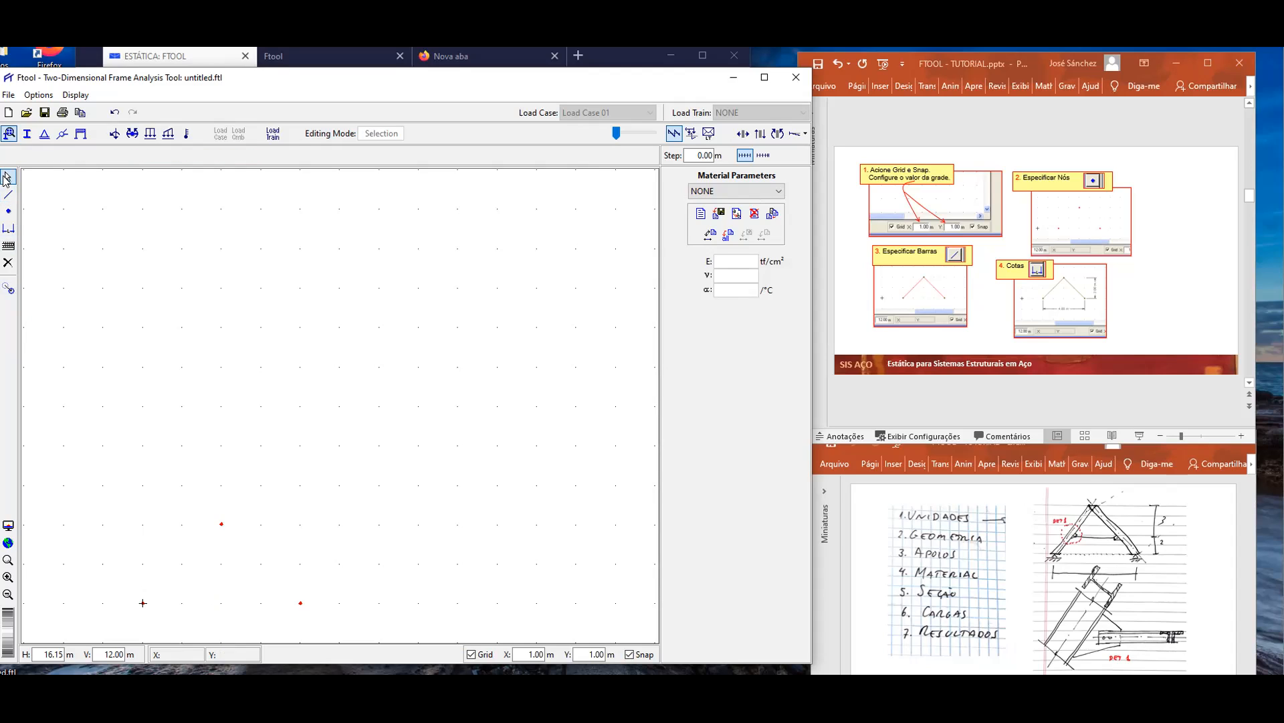
drag(354, 493, 355, 436)
scroll(355, 461, down, 2)
scroll(377, 468, down, 1)
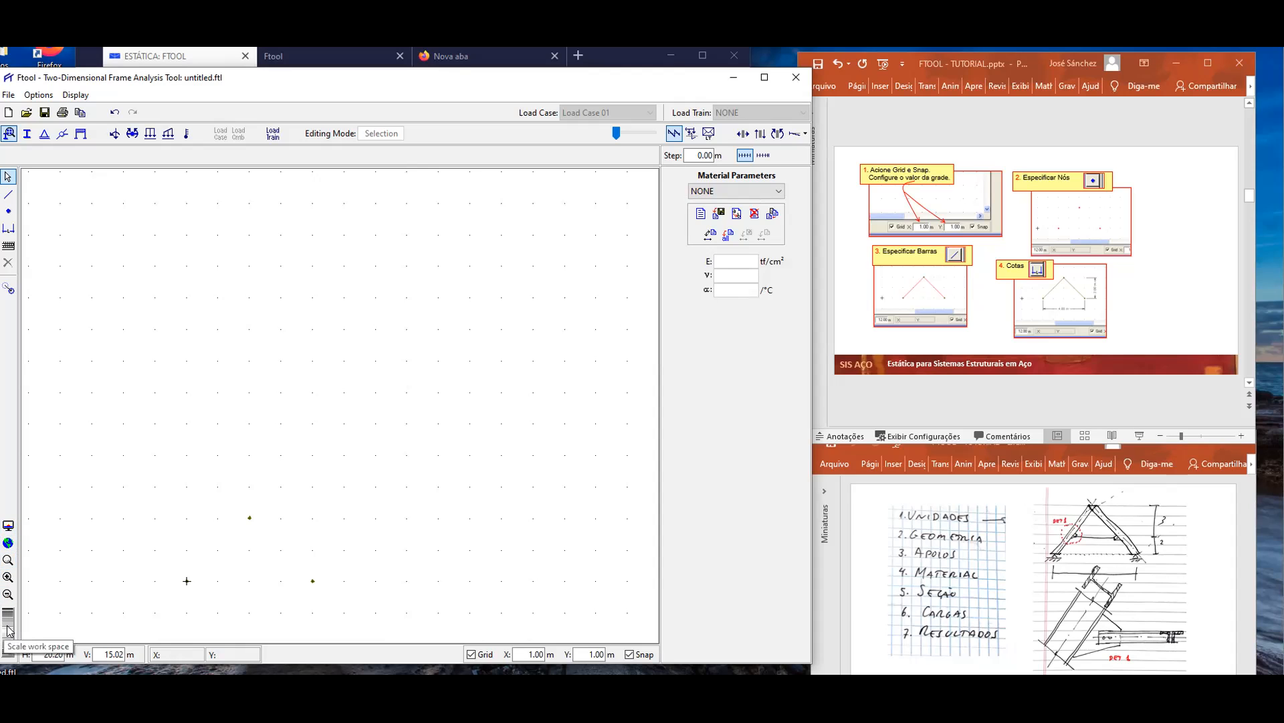
drag(9, 630, 16, 623)
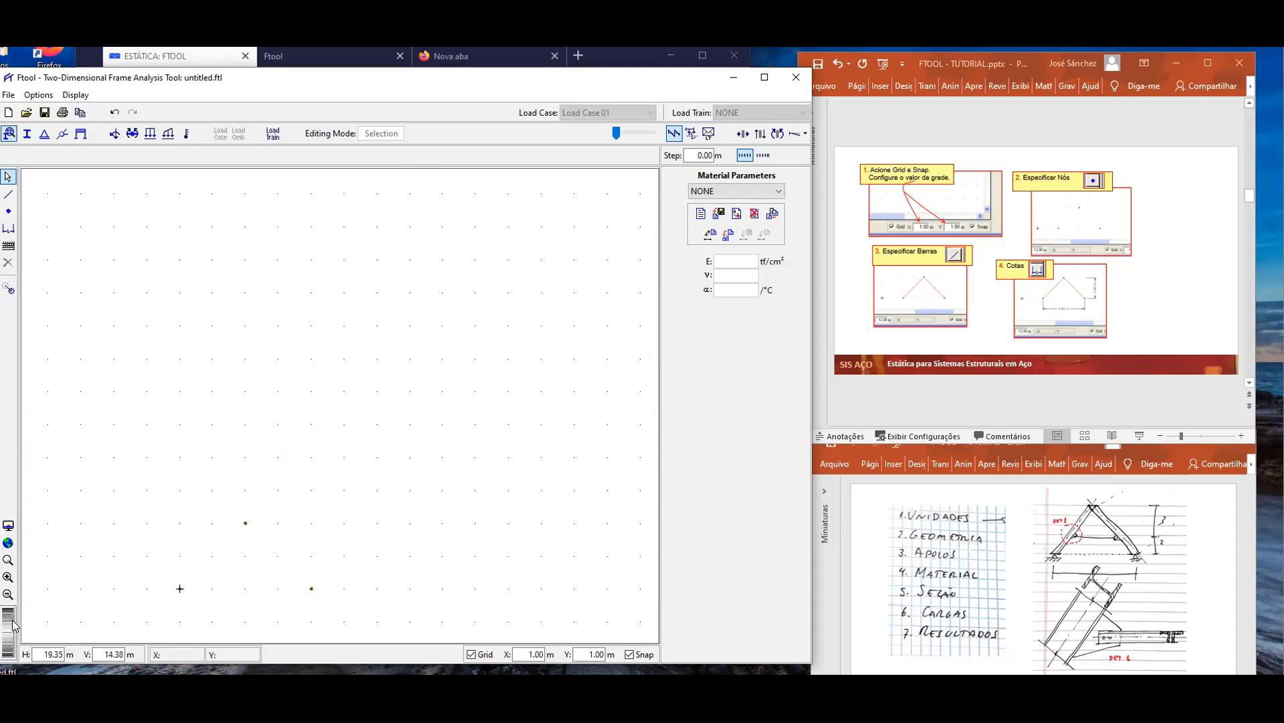
Draw two inclined members from (0, 0) to (2, 2) m and from (2, 2) to (4, 0) m.
click(9, 560)
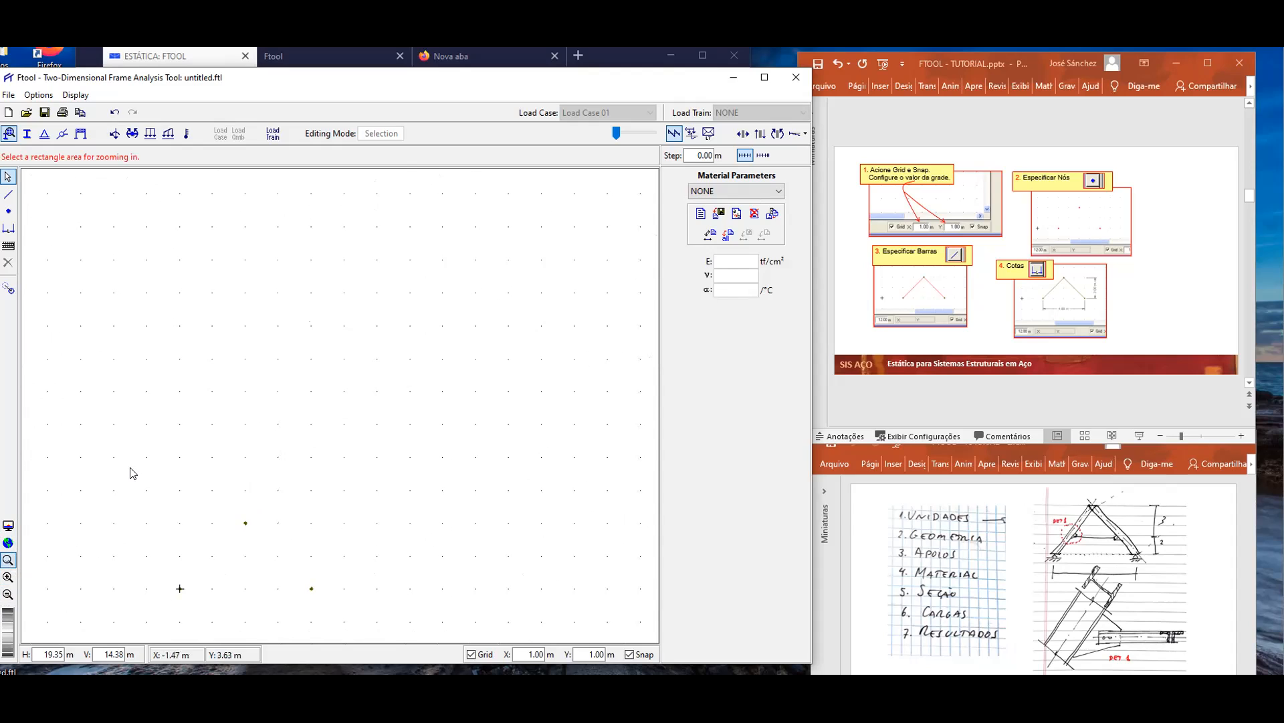
drag(130, 467, 336, 630)
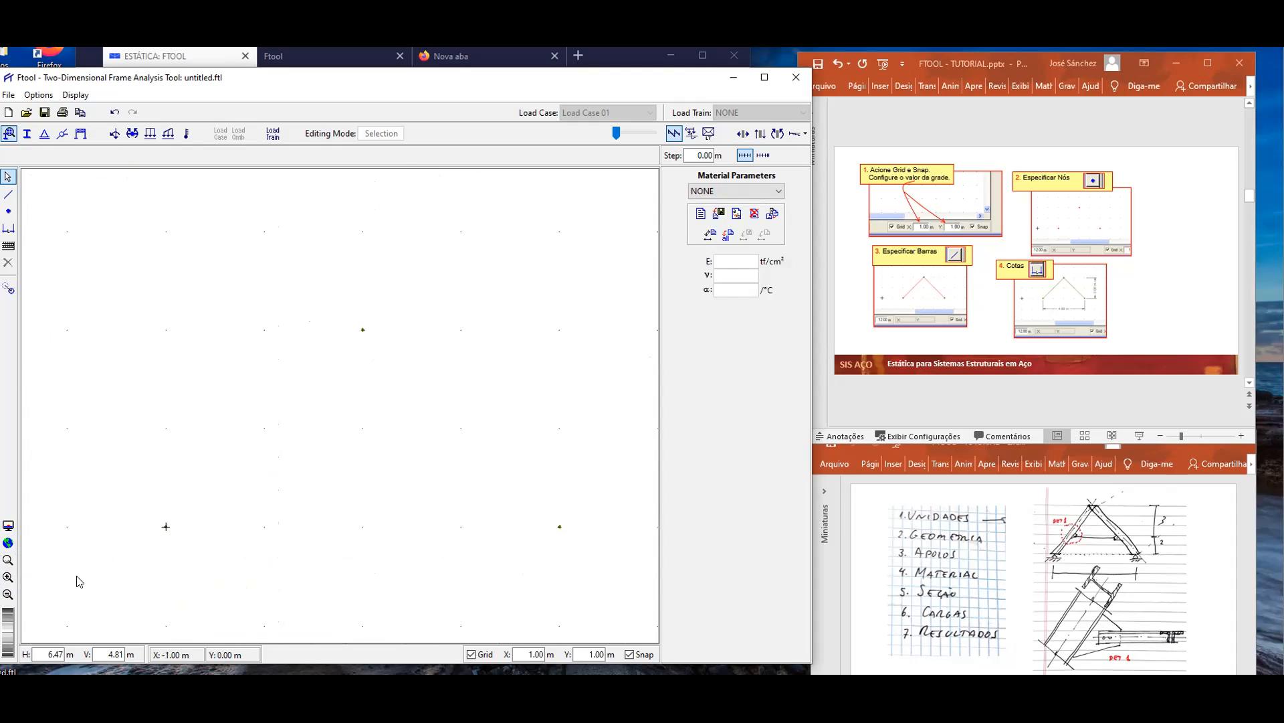
click(7, 595)
click(7, 595)
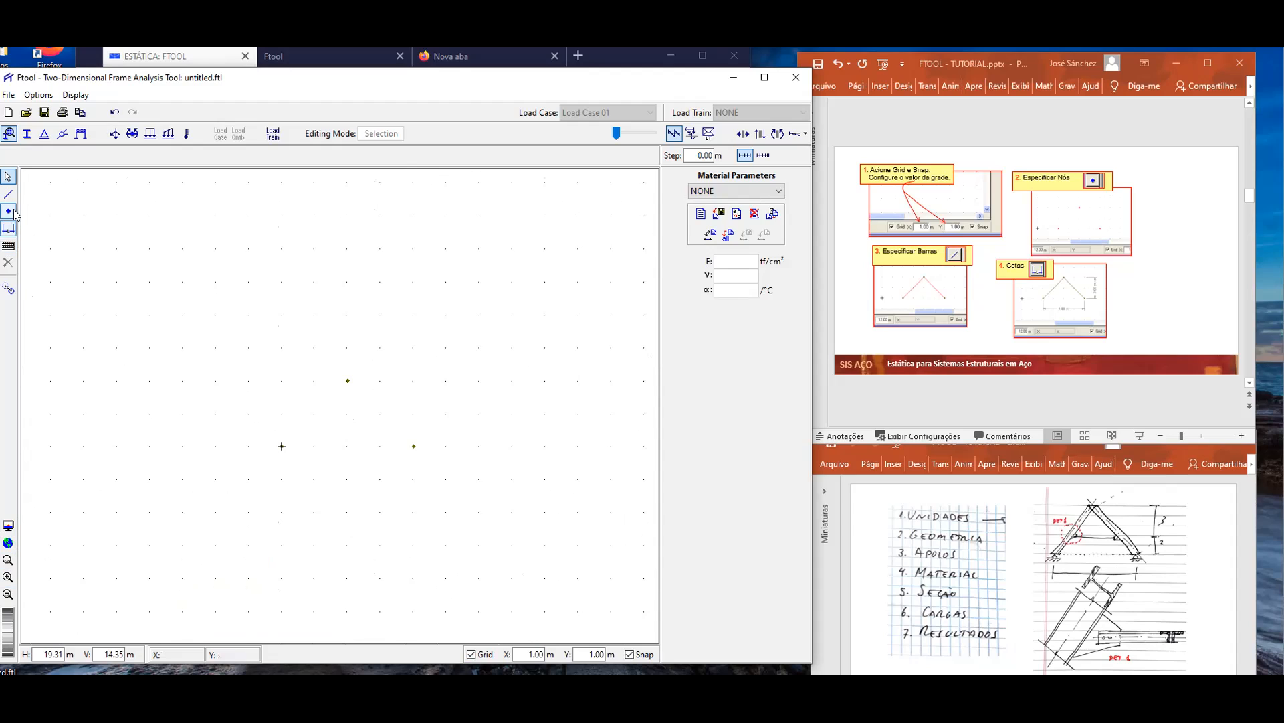
click(7, 195)
click(282, 446)
click(348, 380)
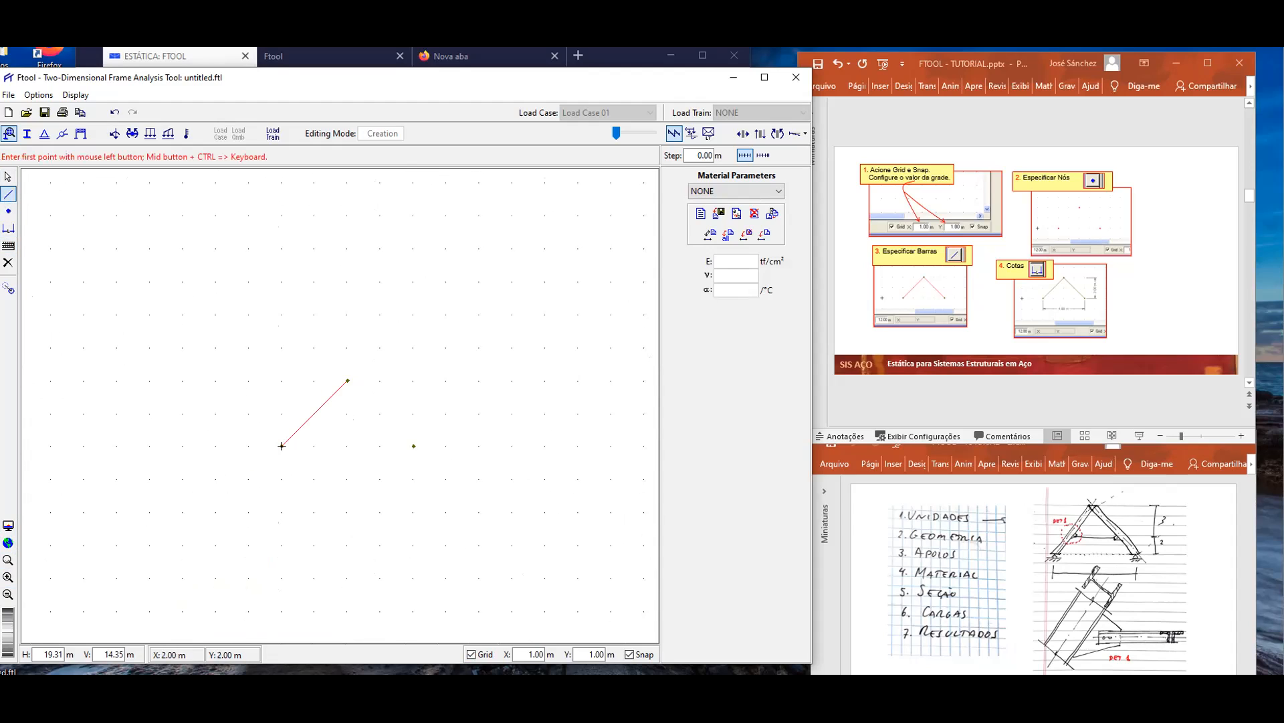
click(413, 447)
click(8, 177)
Add a horizontal dimension line below the frame for its span and a vertical one beside it for its height.
click(8, 228)
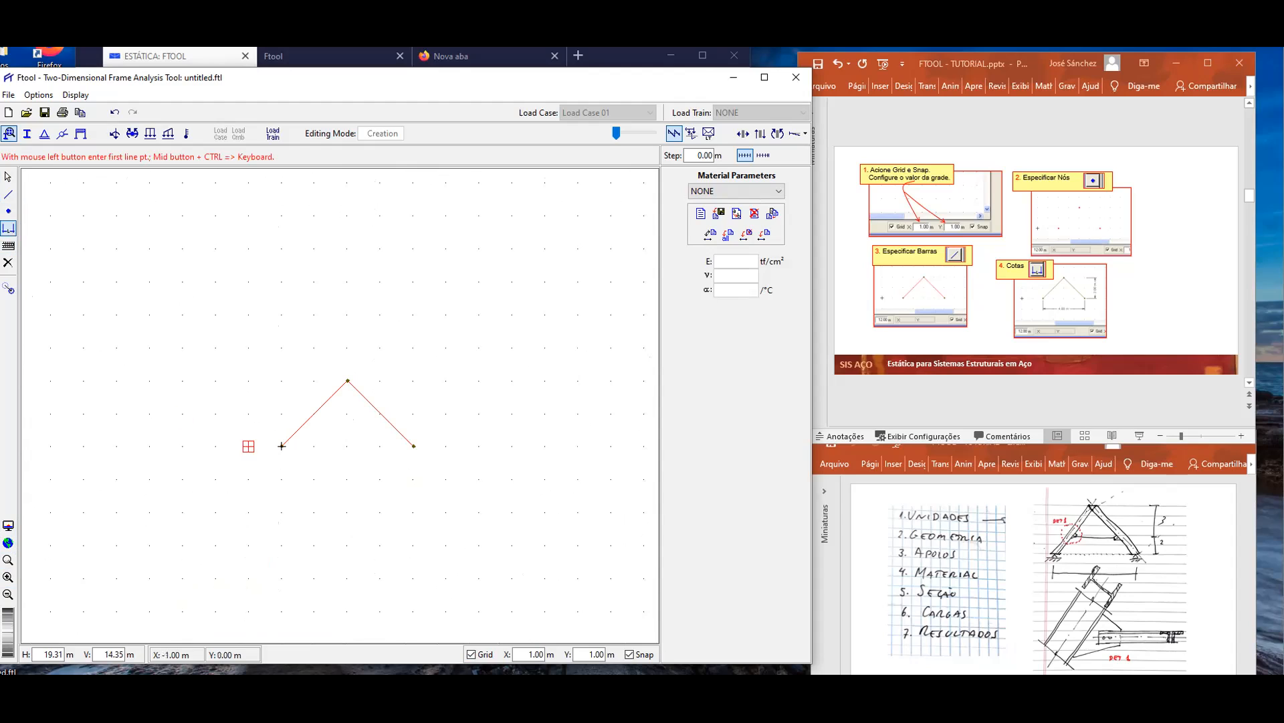
click(282, 446)
click(414, 446)
click(446, 479)
click(414, 380)
click(413, 446)
click(447, 445)
click(8, 177)
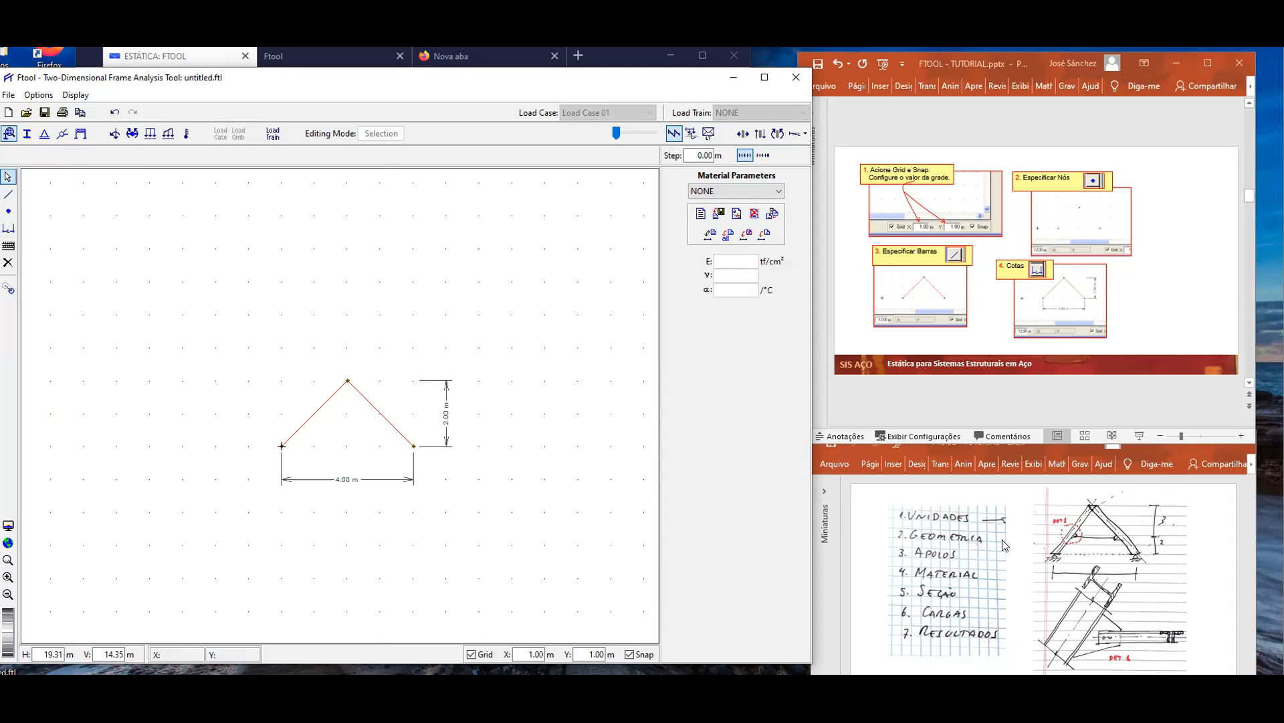
Bring up the tutorial's supports slide and select the frame's base node at (0, 0).
click(1248, 313)
scroll(1248, 313, down, 1)
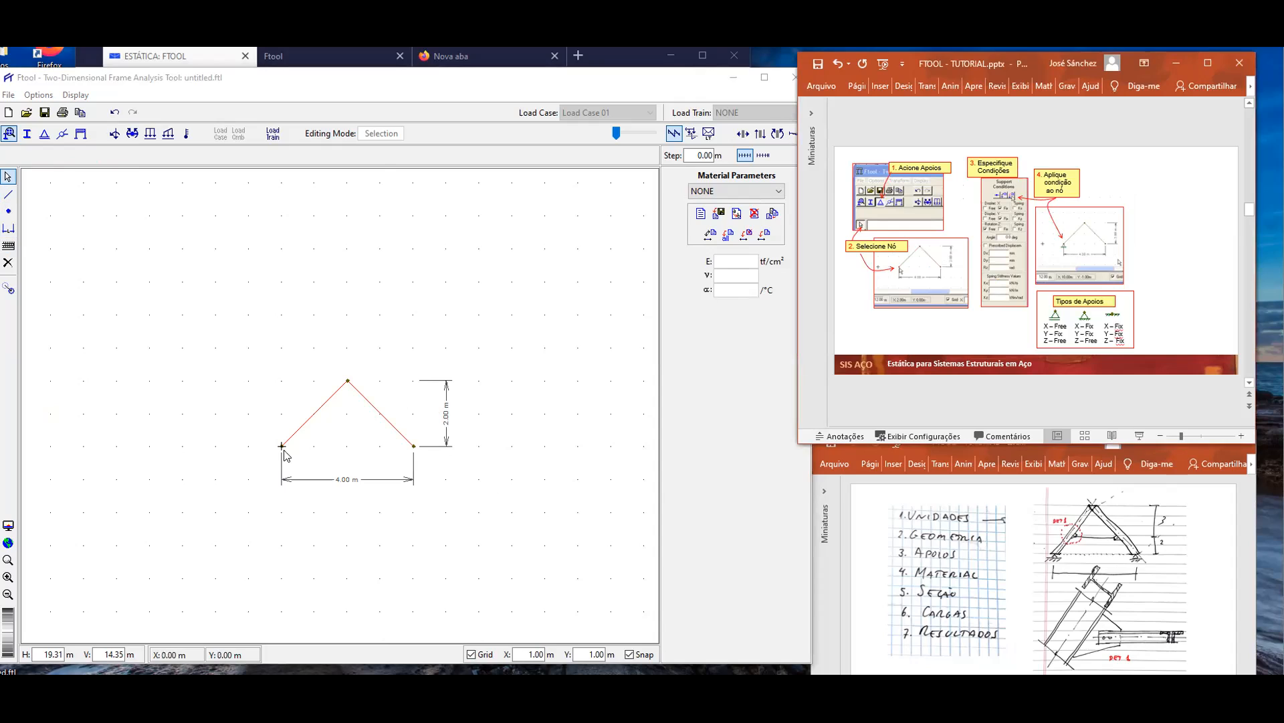
click(318, 454)
click(280, 446)
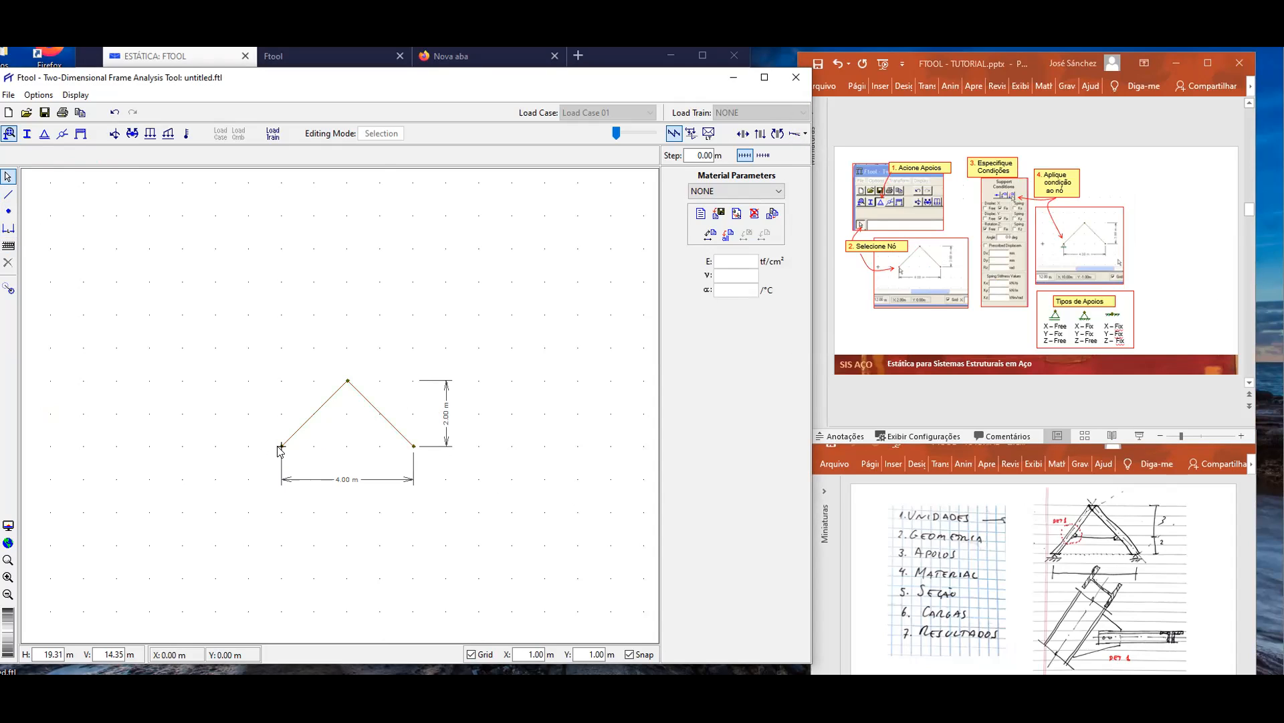
click(281, 445)
click(9, 577)
click(9, 577)
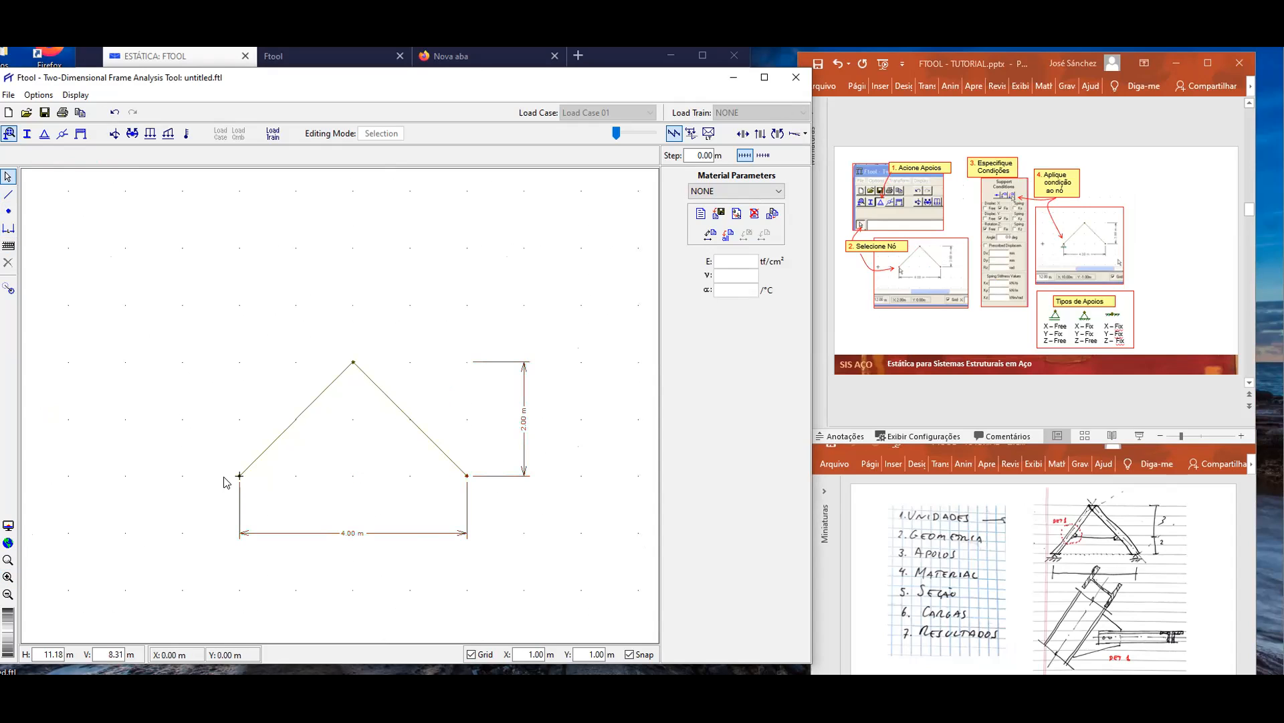
click(240, 477)
drag(213, 450, 284, 495)
Hide the dimension lines and apply pinned supports (X and Y fixed, rotation Z free) to both base nodes.
click(75, 95)
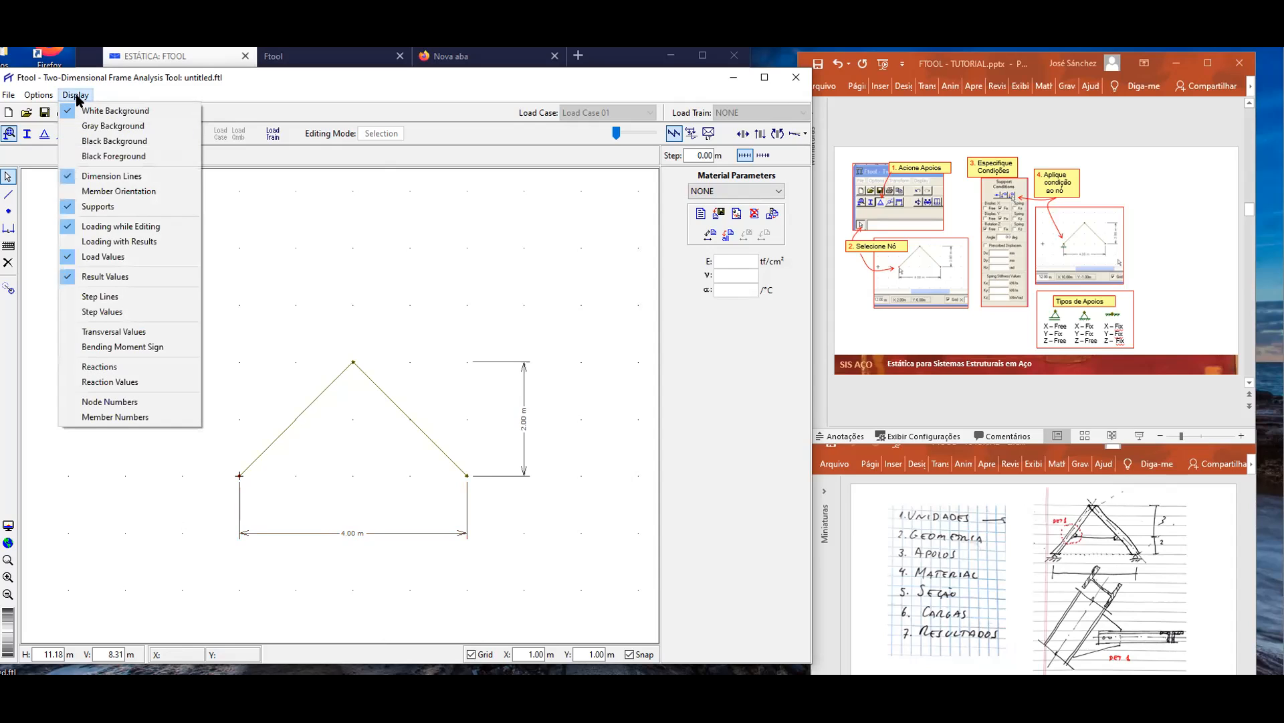
click(100, 176)
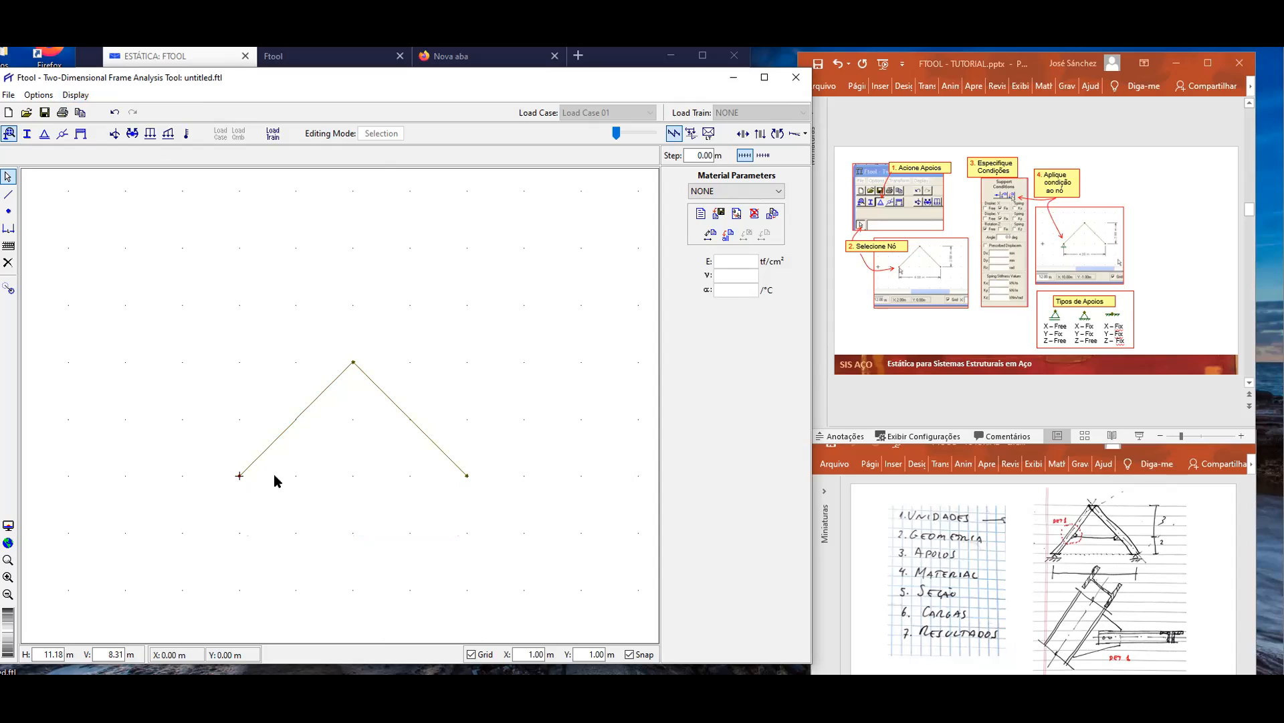
click(466, 477)
click(44, 134)
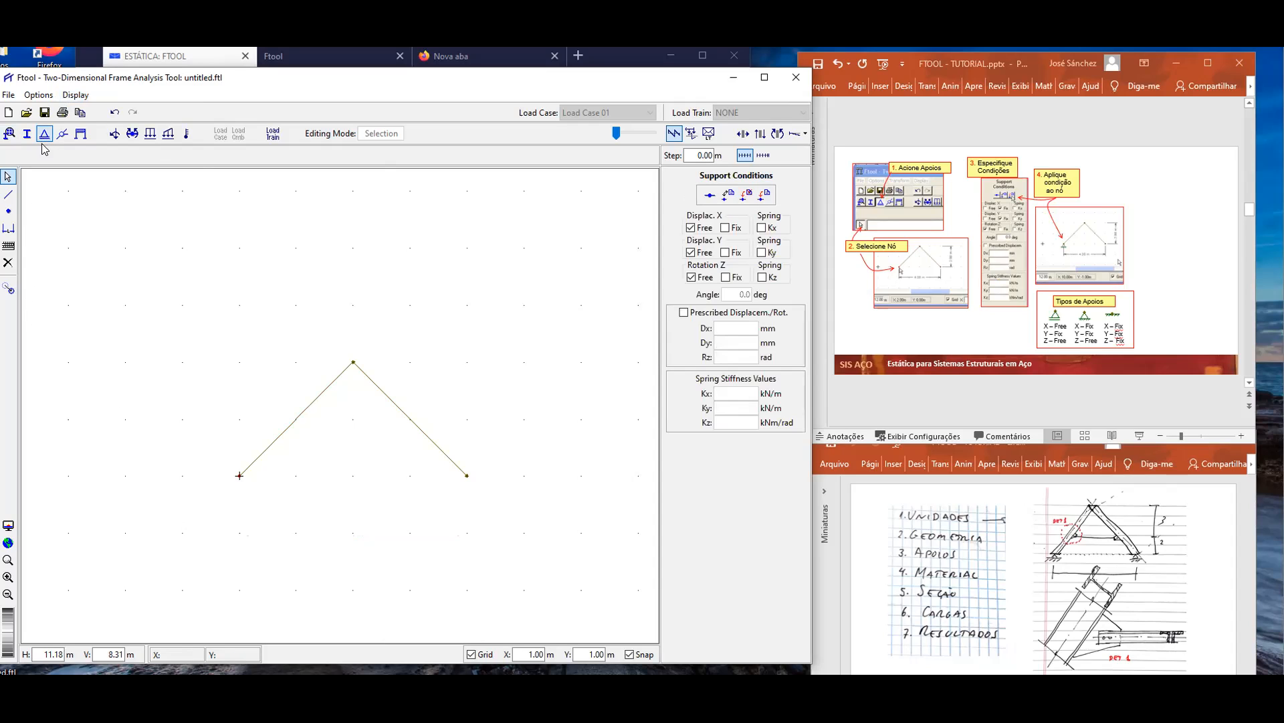
click(726, 228)
click(763, 196)
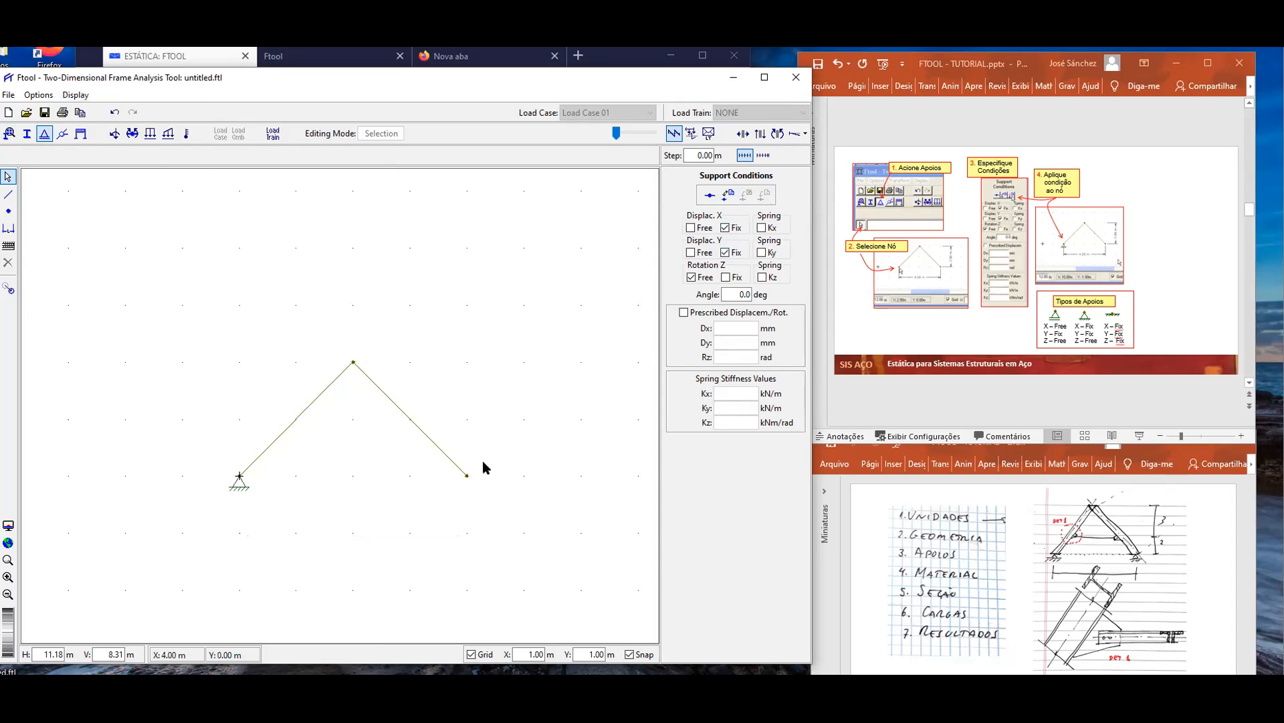
click(468, 476)
click(764, 196)
Bring up the tutorial's hinges slide and draw a horizontal member from (1, 1) to (3, 1) m between the inclined members.
click(1250, 234)
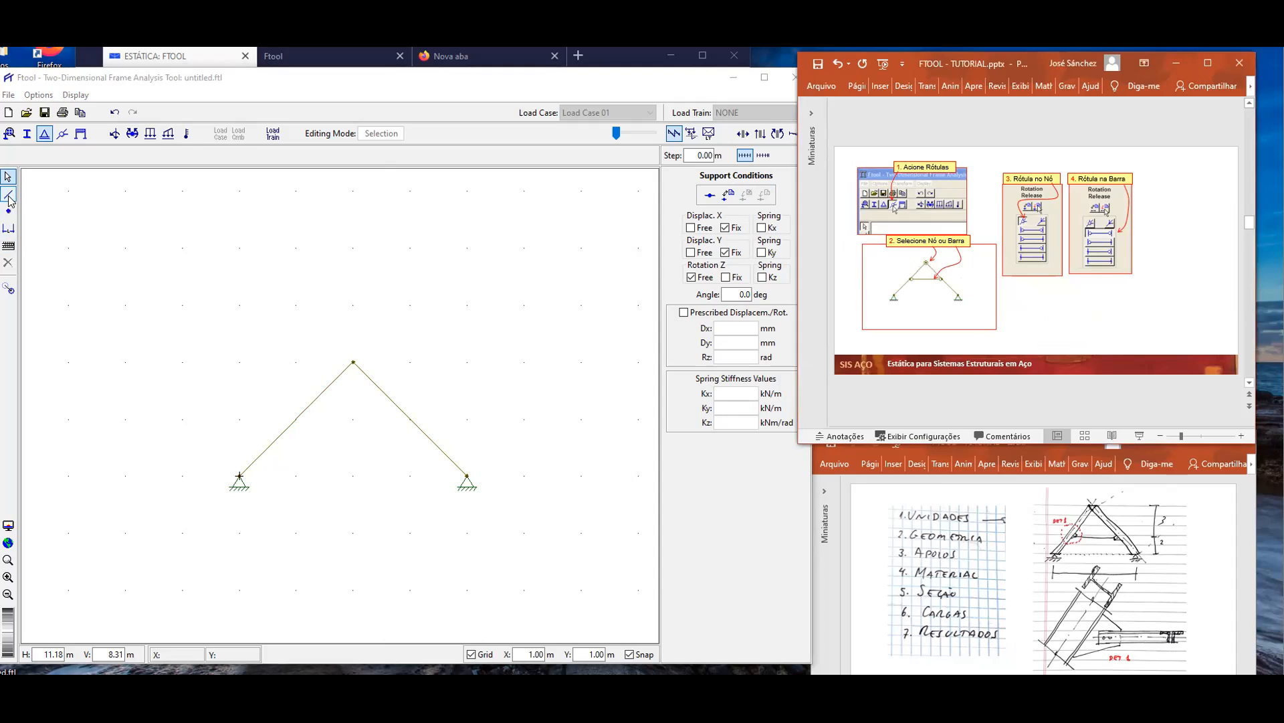
click(9, 197)
click(296, 419)
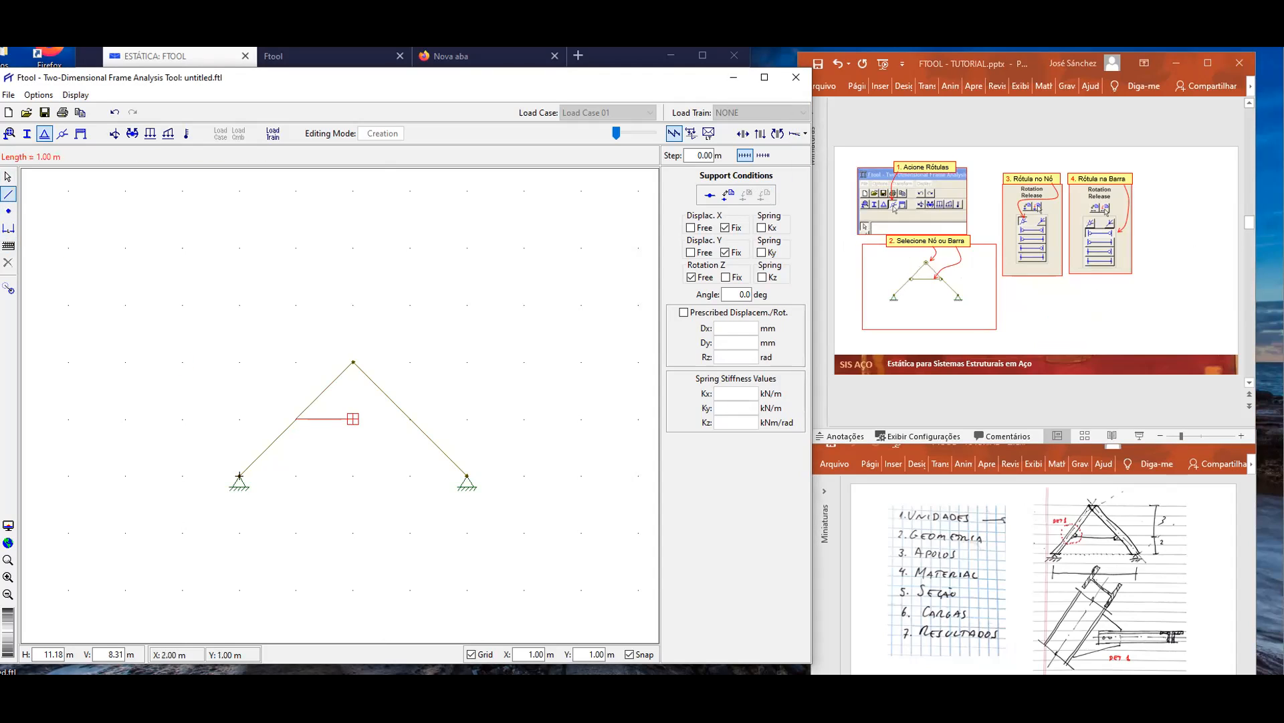
click(411, 419)
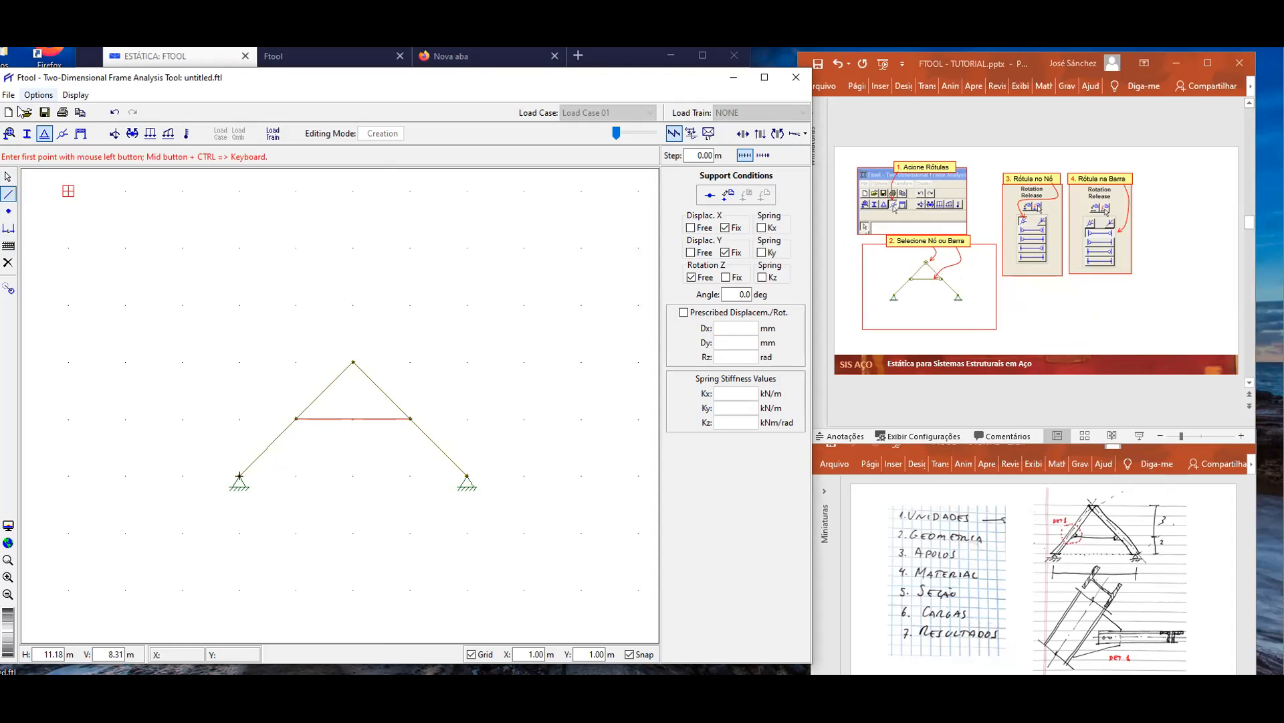
click(6, 180)
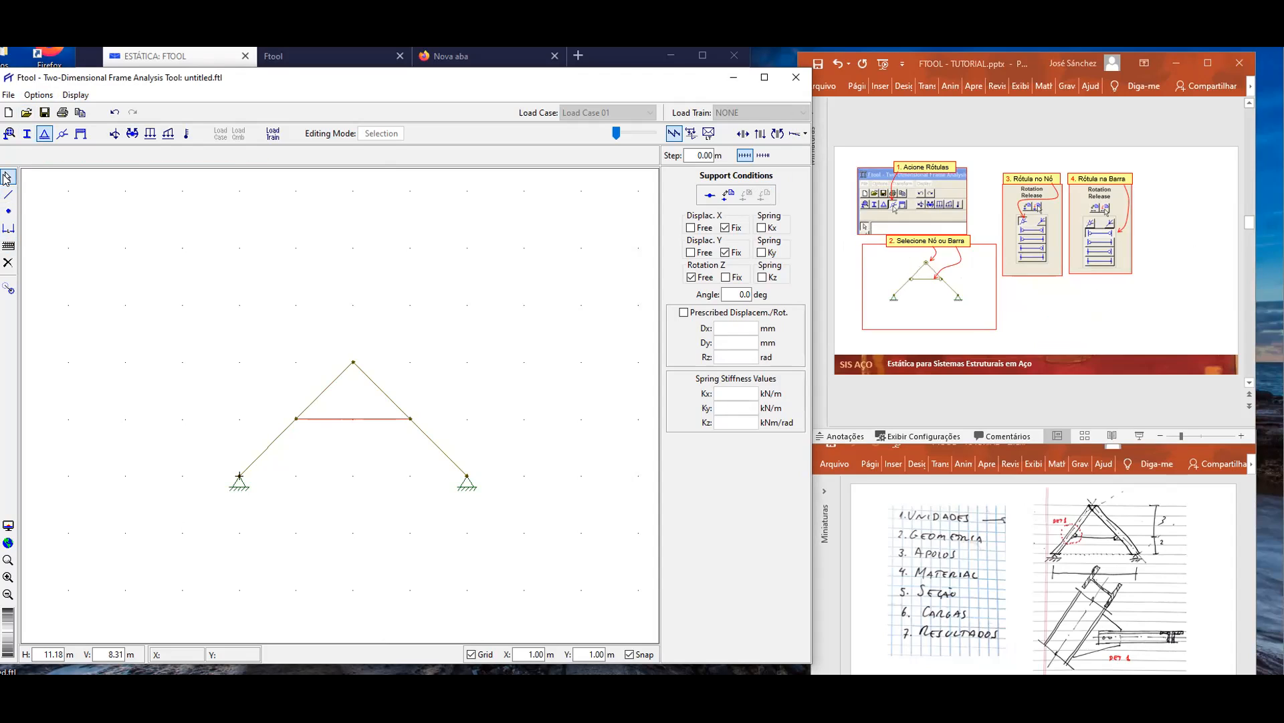
Apply a hinge to the apex node and rotation releases to both ends of the horizontal member.
click(354, 363)
click(354, 364)
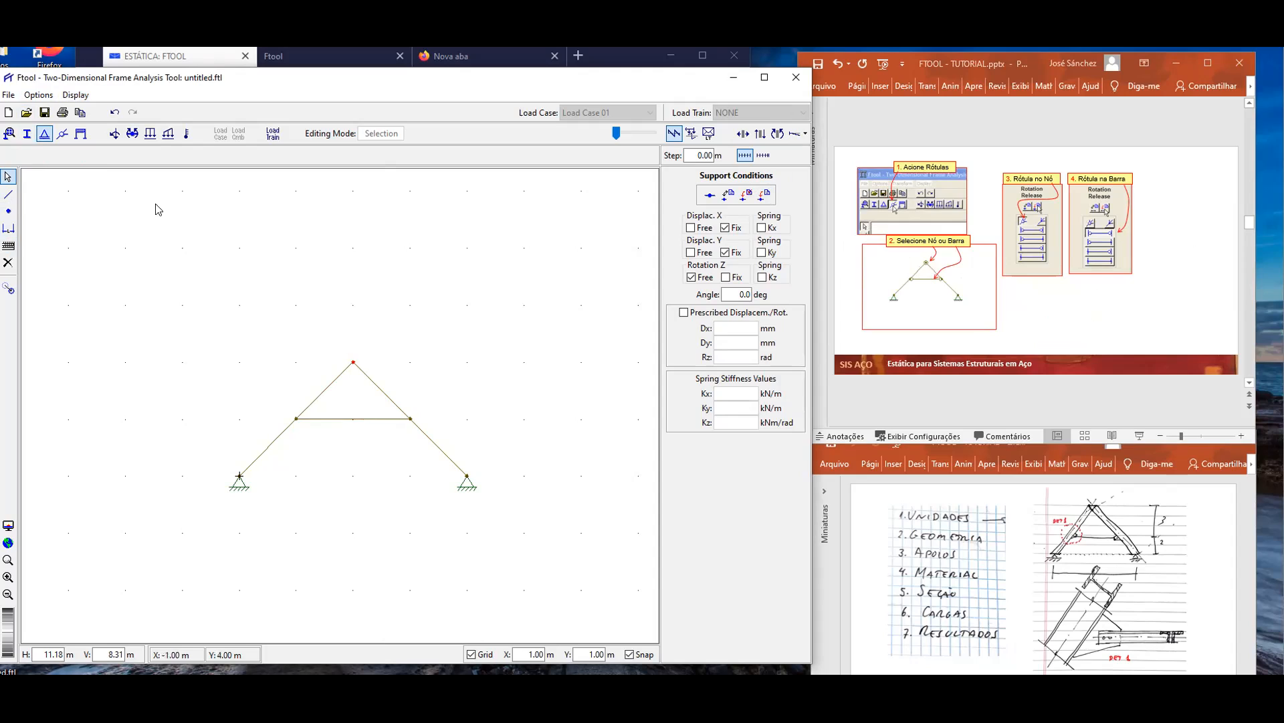
click(62, 135)
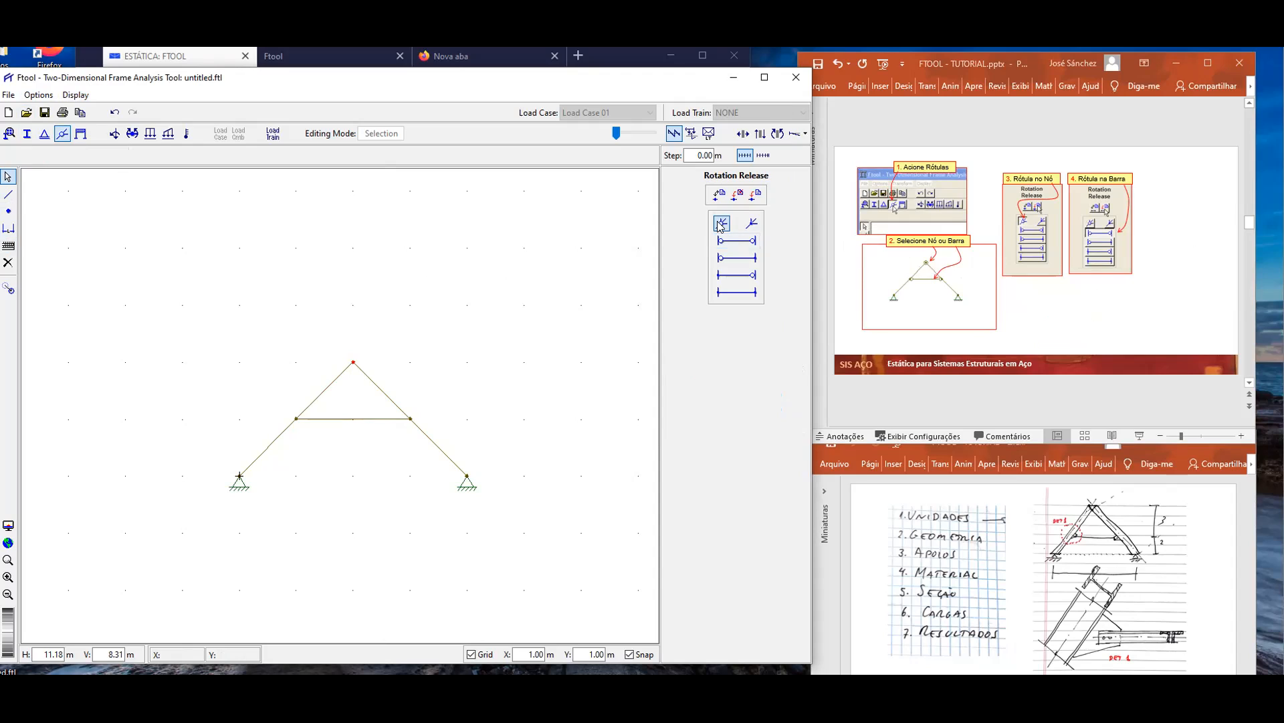
click(754, 196)
click(340, 419)
click(733, 242)
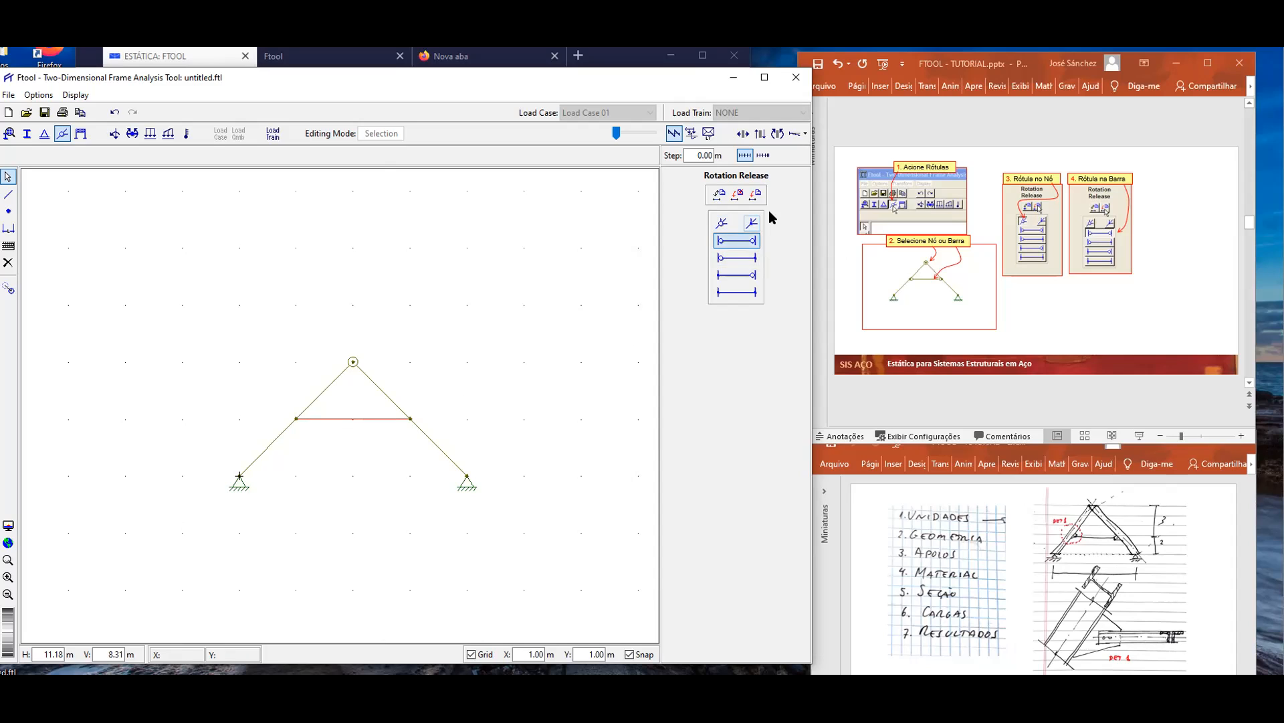
click(755, 195)
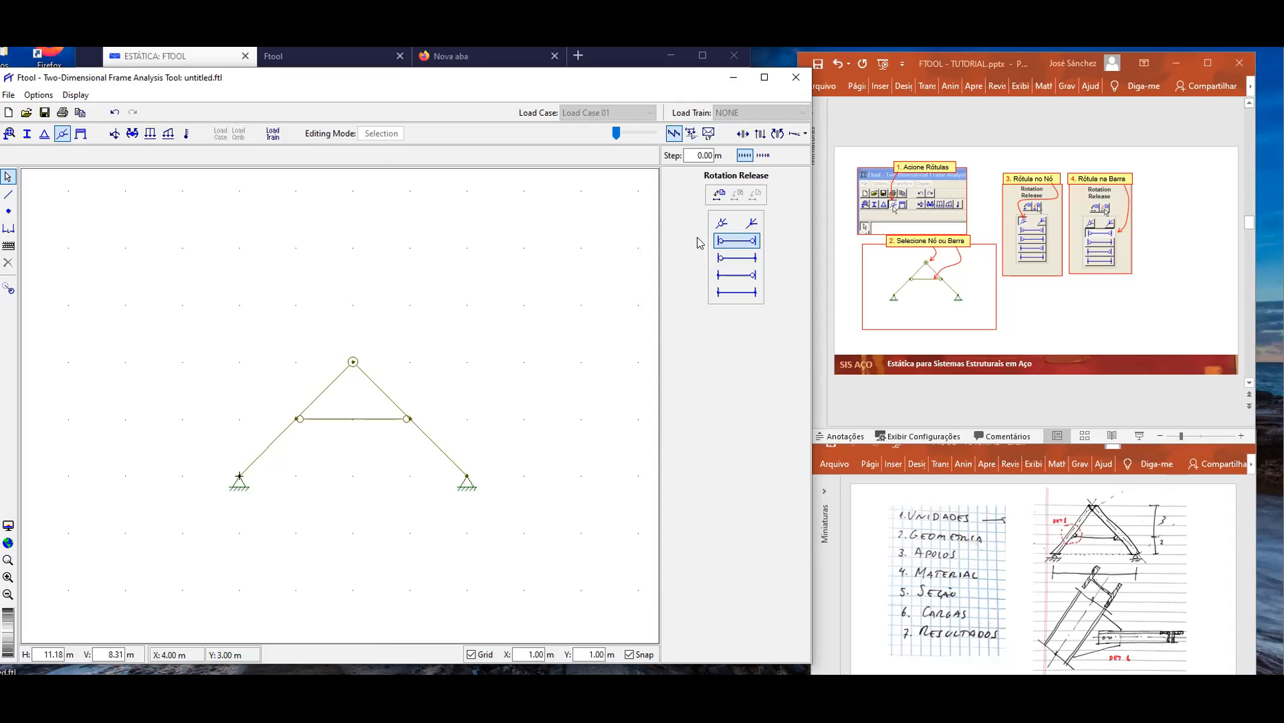
Bring up the tutorial's material slide and delete the horizontal member between the inclined members.
click(1248, 262)
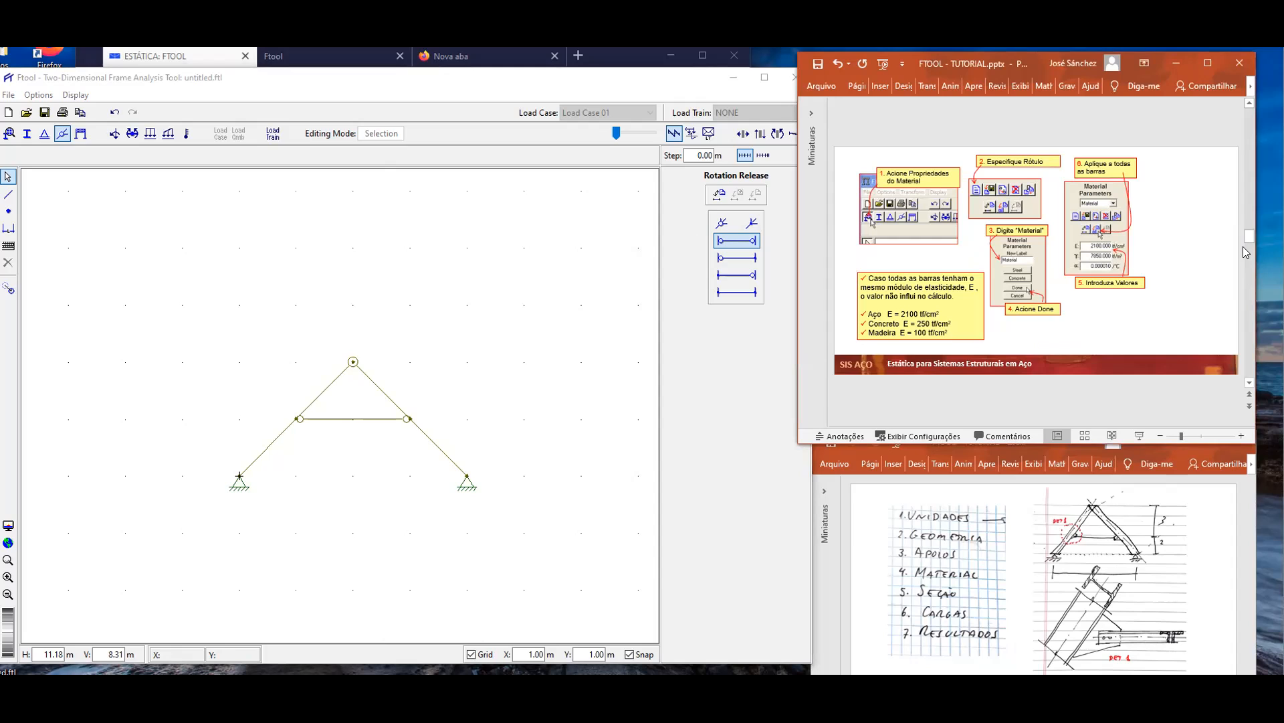
click(370, 422)
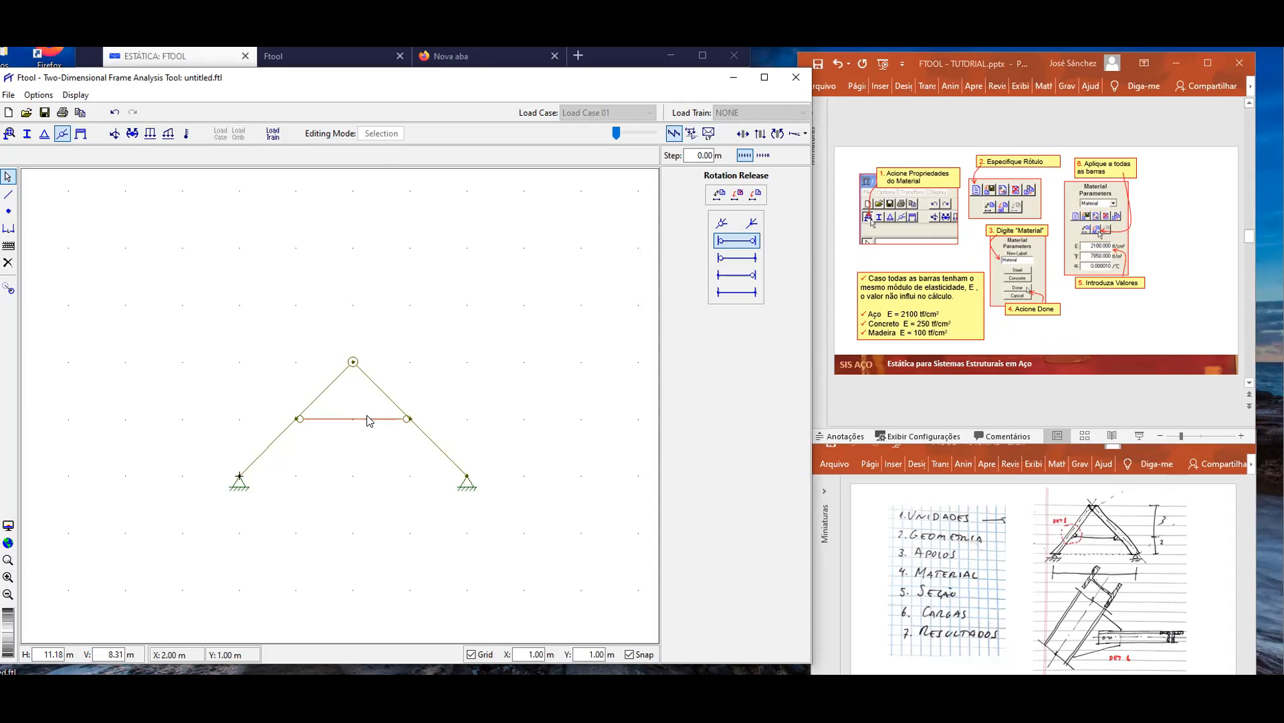
click(7, 263)
Remove the hinge from the apex node and delete the two intermediate nodes at (1, 1) and (3, 1) m.
drag(316, 329, 384, 386)
click(751, 224)
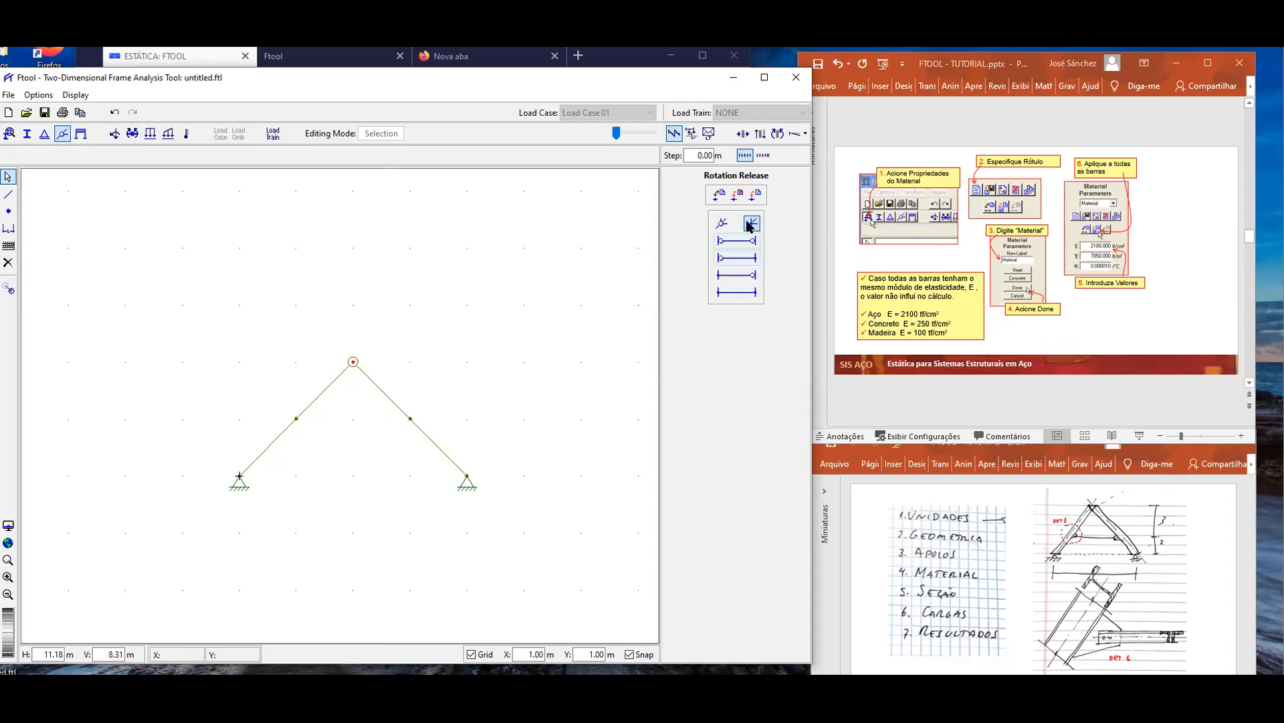
click(756, 196)
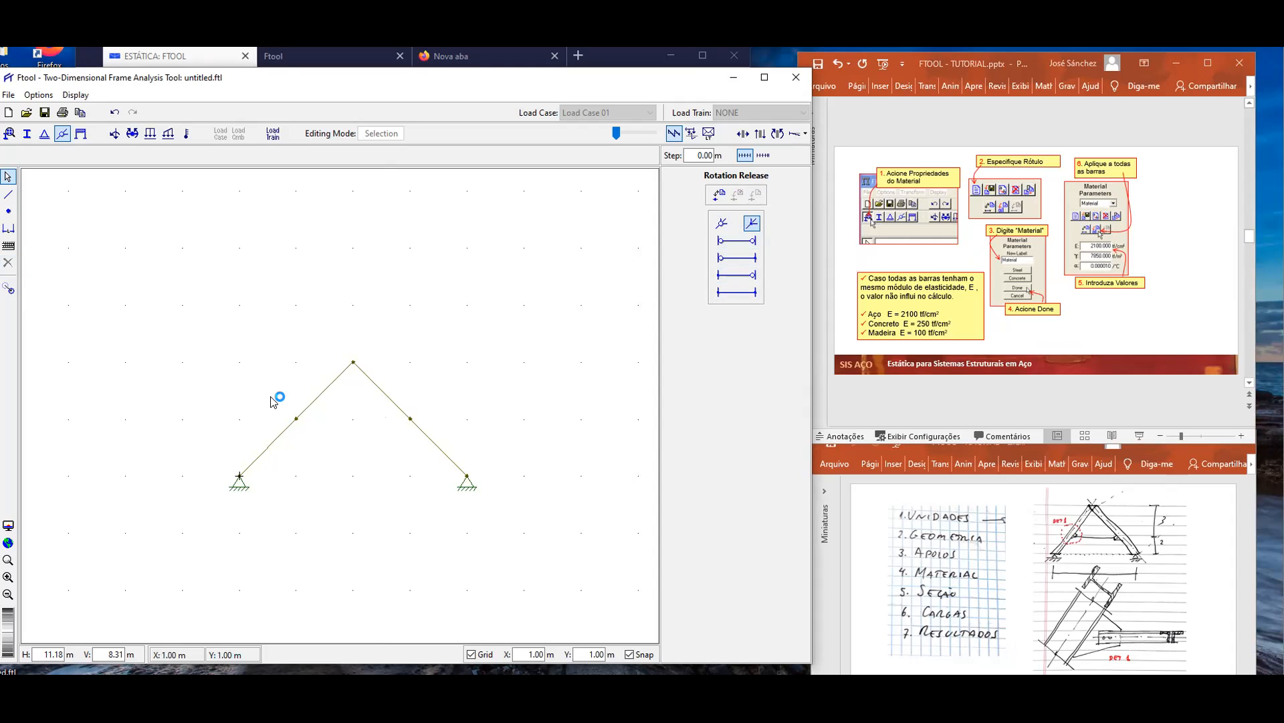
click(296, 419)
click(11, 264)
drag(396, 404, 429, 446)
click(9, 263)
Create a generic isotropic material labelled "Material" and set its elastic modulus E to 2100 tf/cm².
click(10, 135)
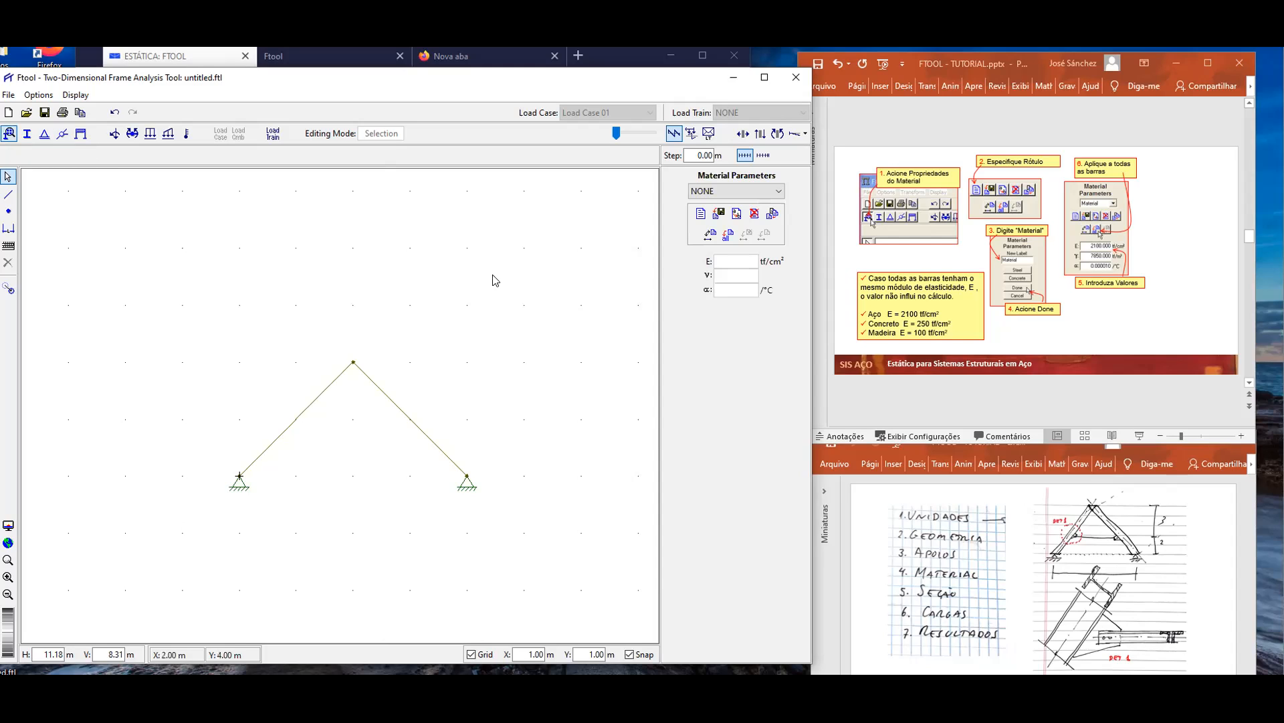
click(700, 214)
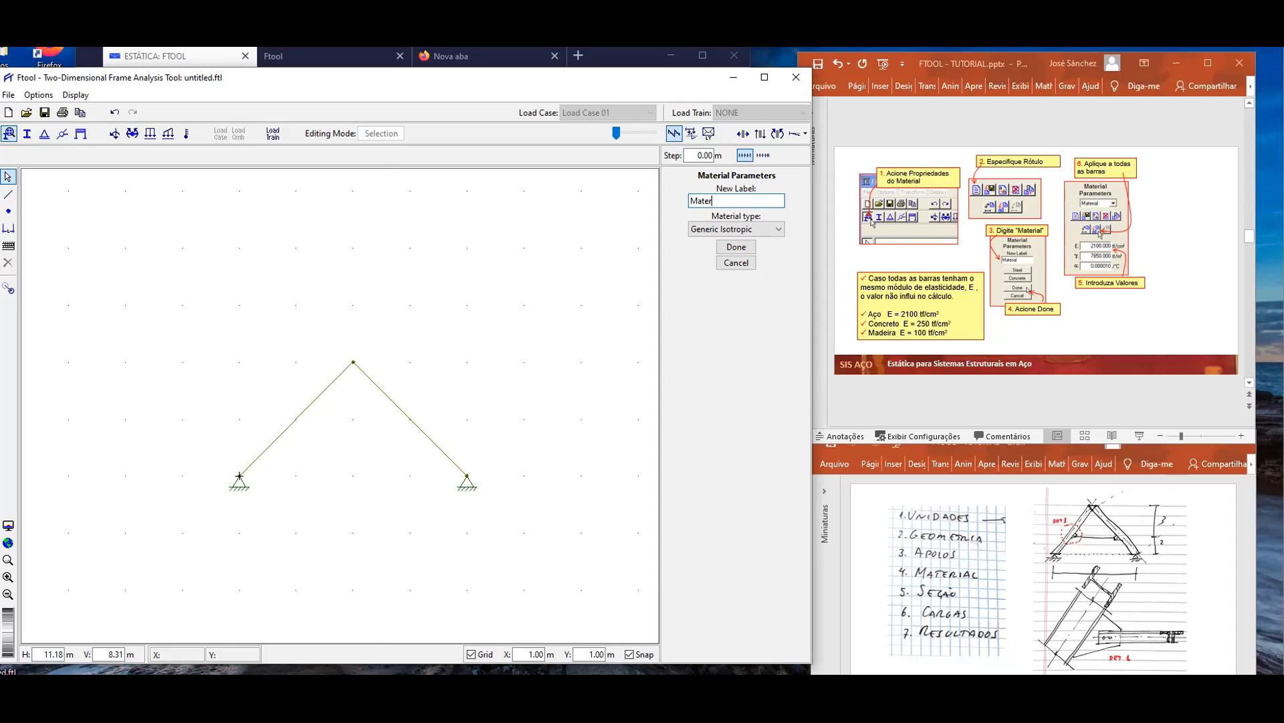
click(736, 248)
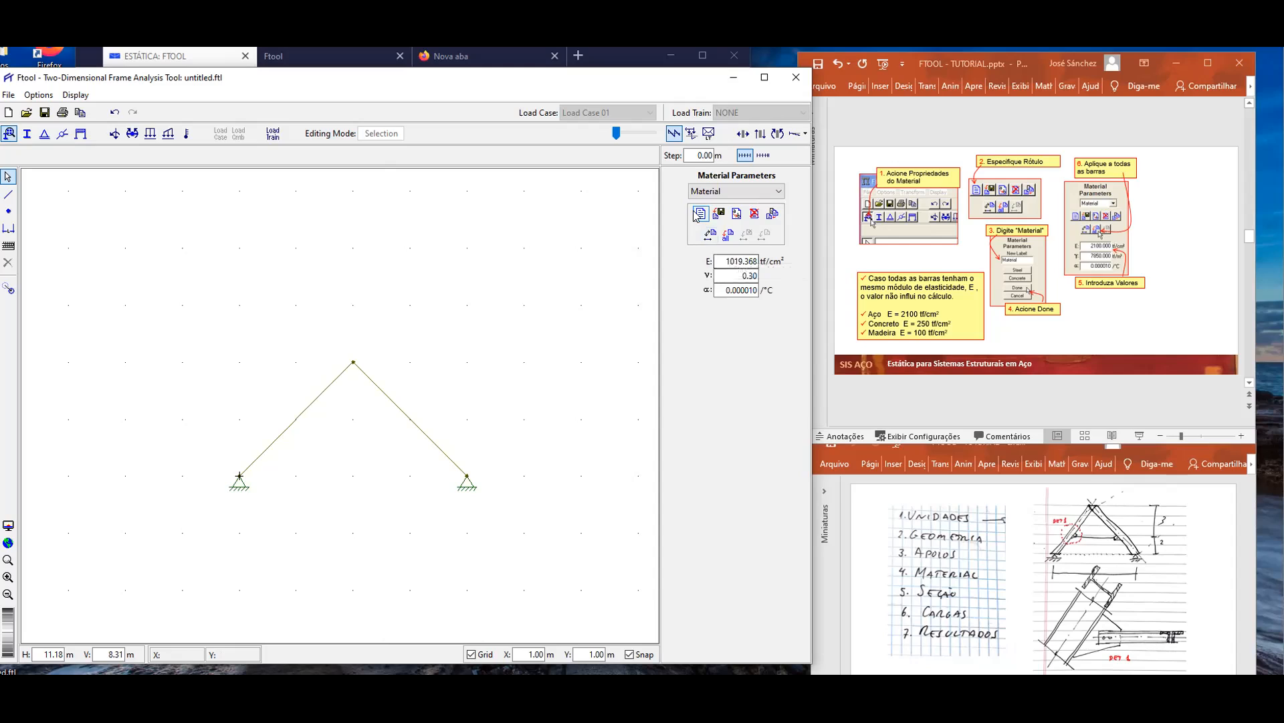
double_click(736, 261)
text(2100)
key(BackSpace)
Apply the new material to all members and check it in the attributes of both inclined members.
click(729, 236)
click(405, 418)
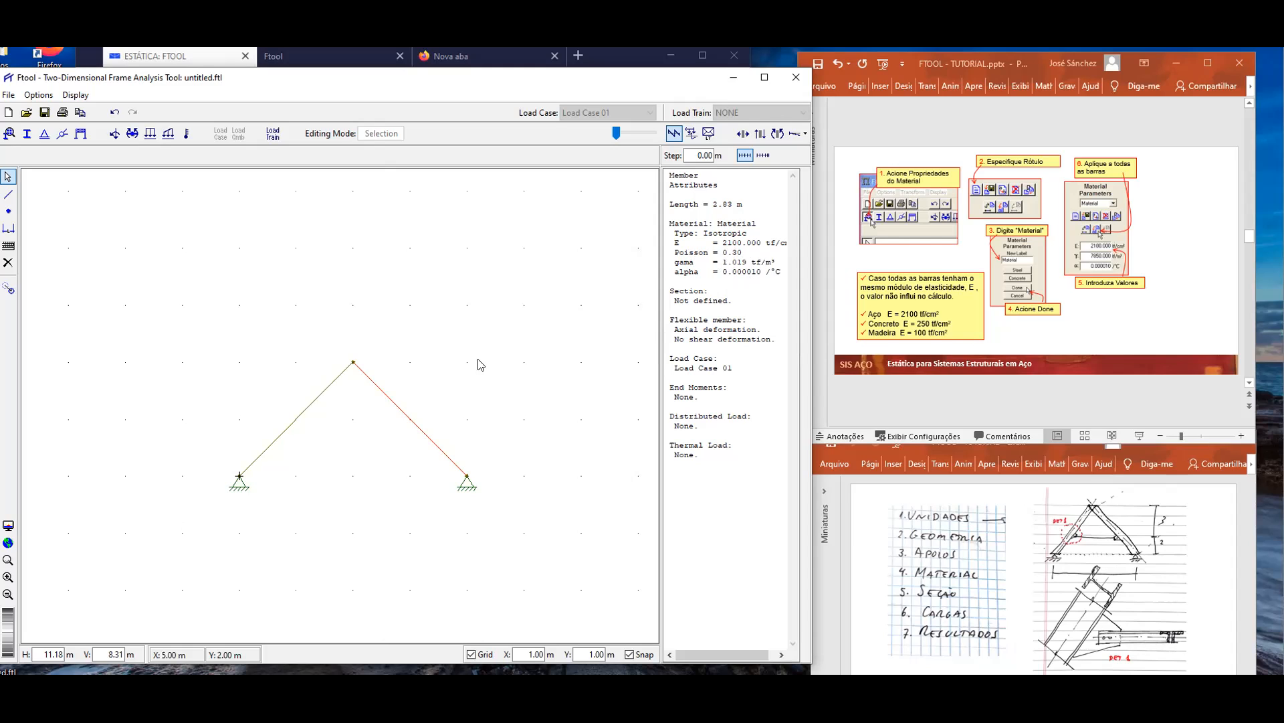
click(381, 420)
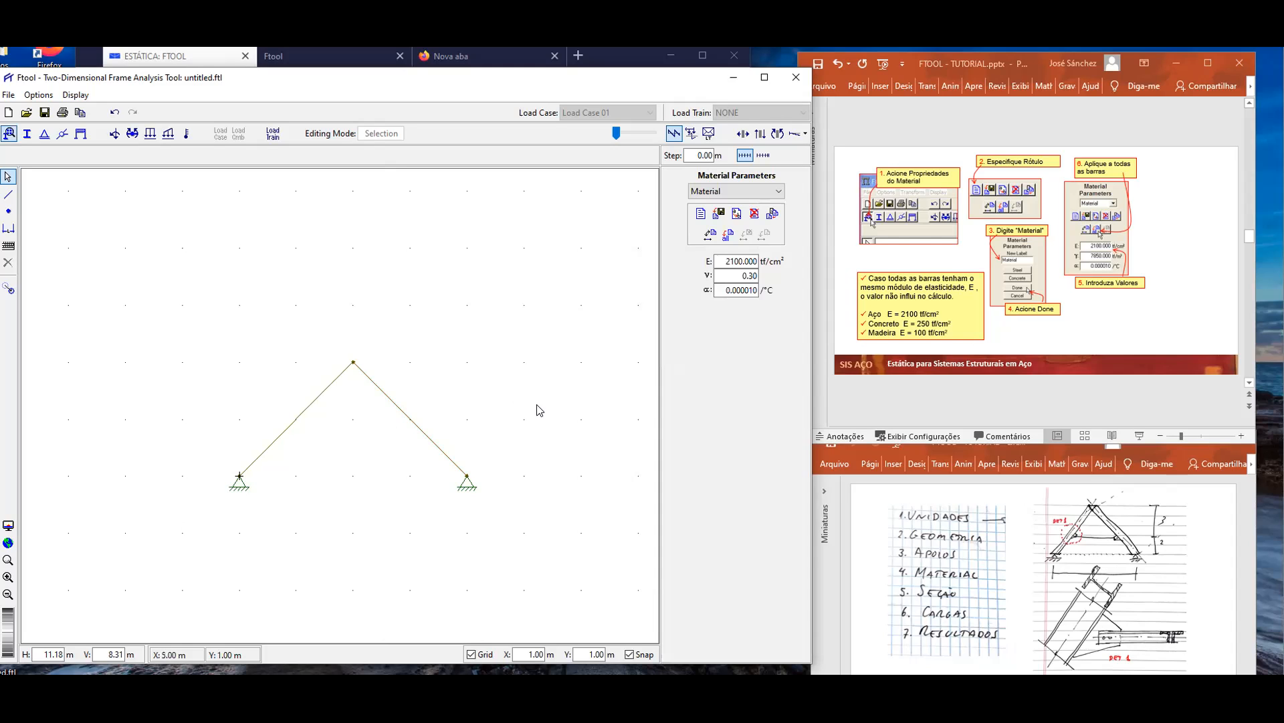
click(305, 409)
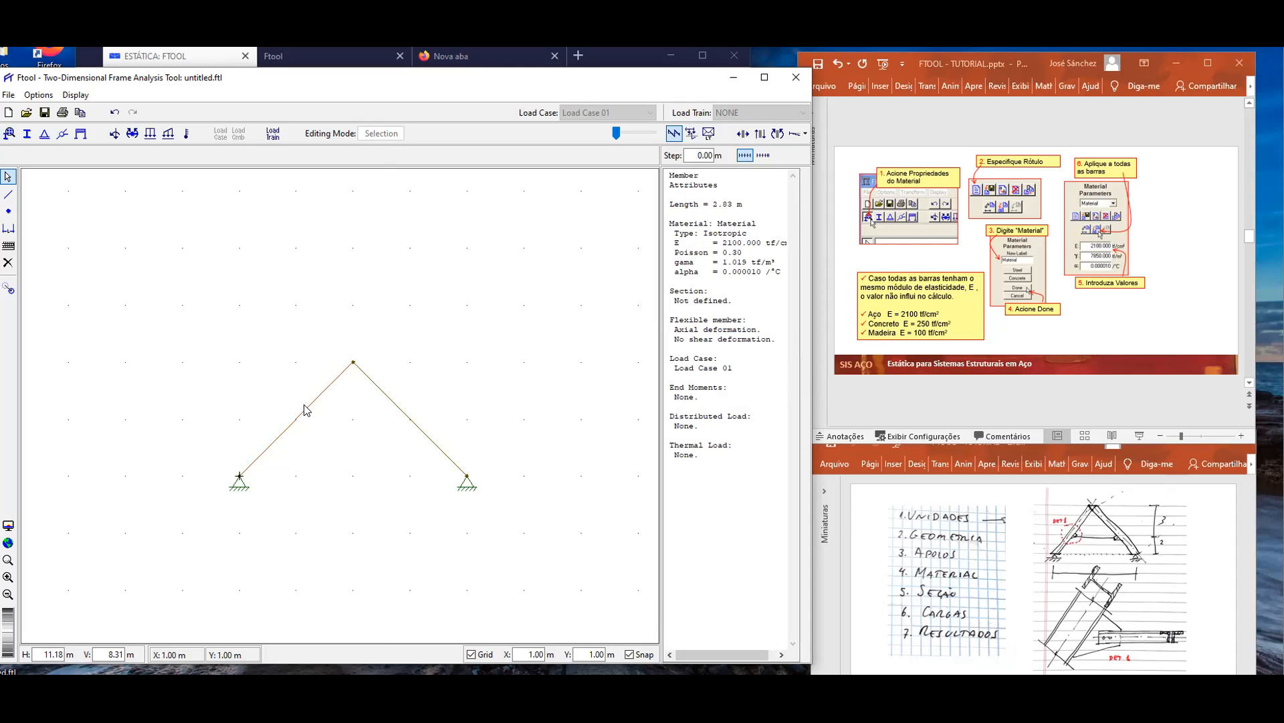
click(347, 432)
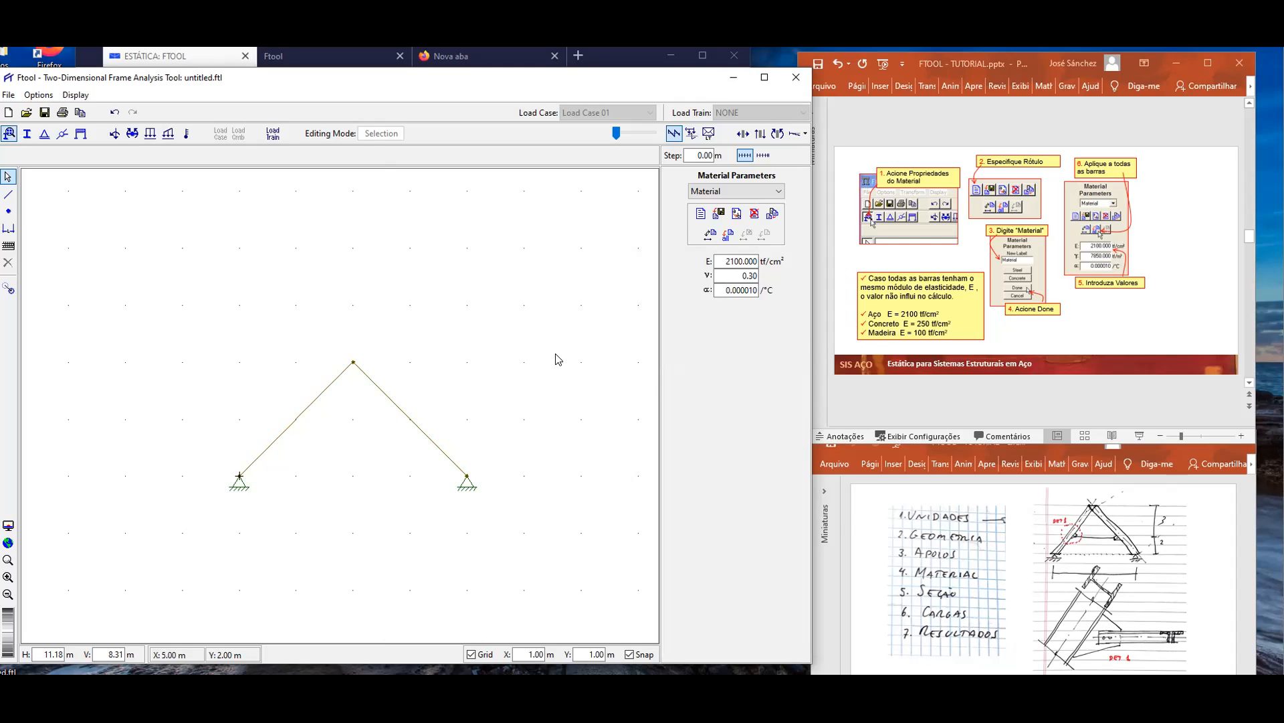
Bring up the tutorial's section slide and create a generic Integral Properties section labelled "Seção".
click(1251, 301)
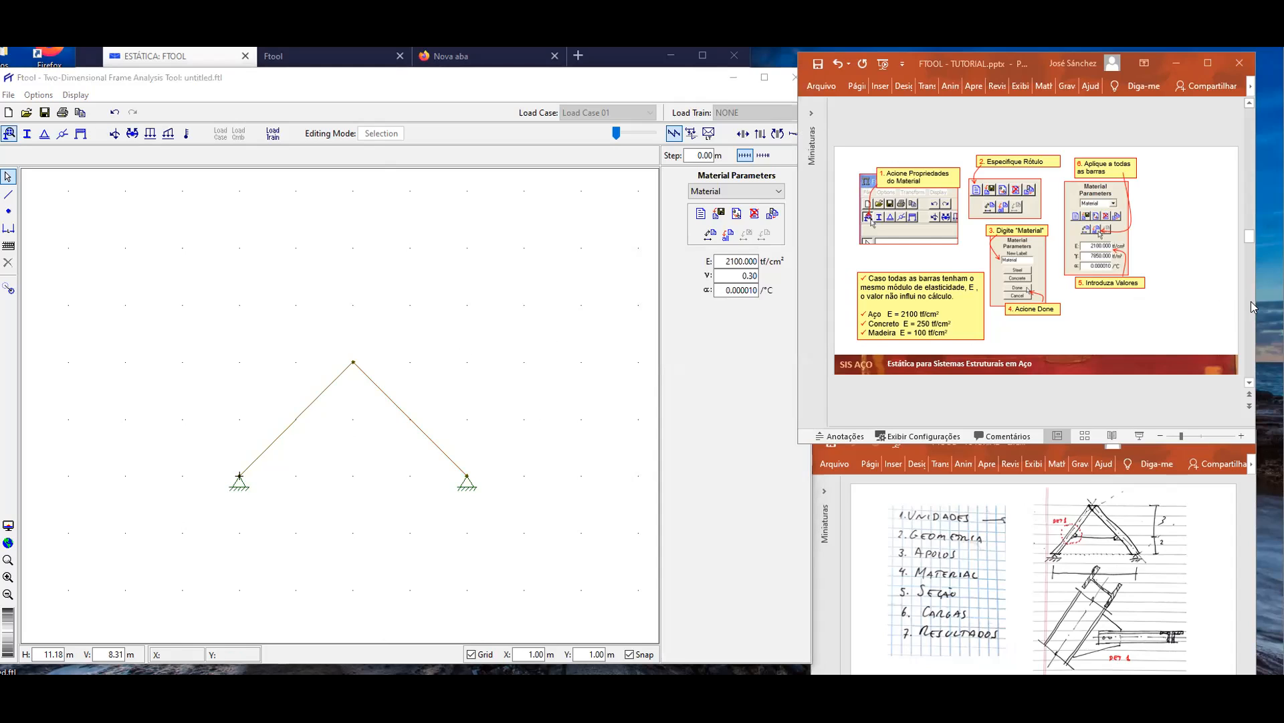
scroll(1248, 303, down, 1)
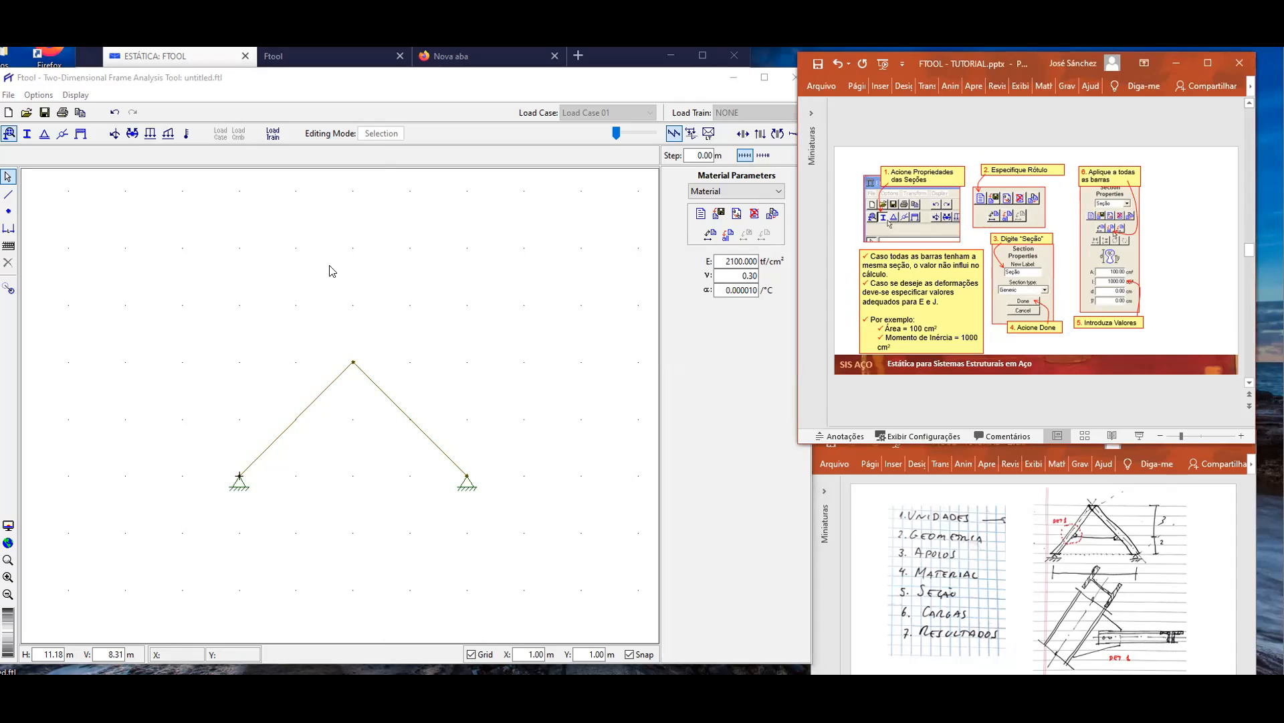
click(27, 135)
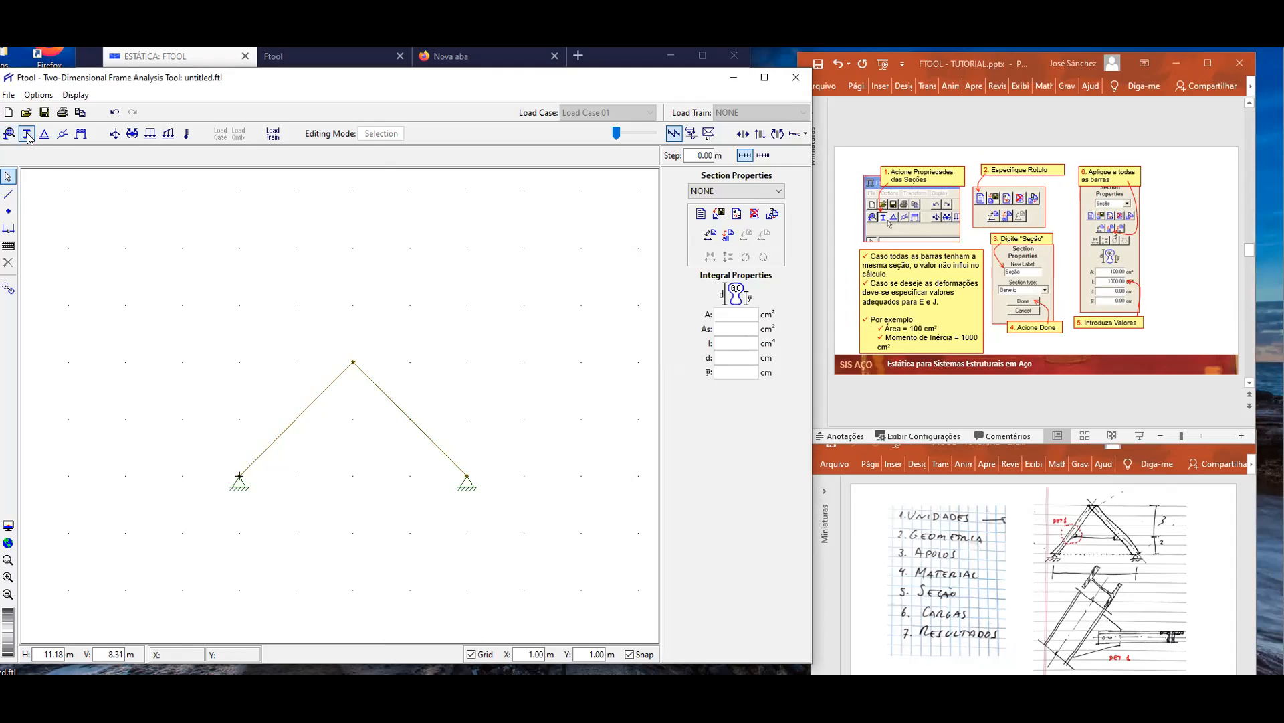
click(701, 213)
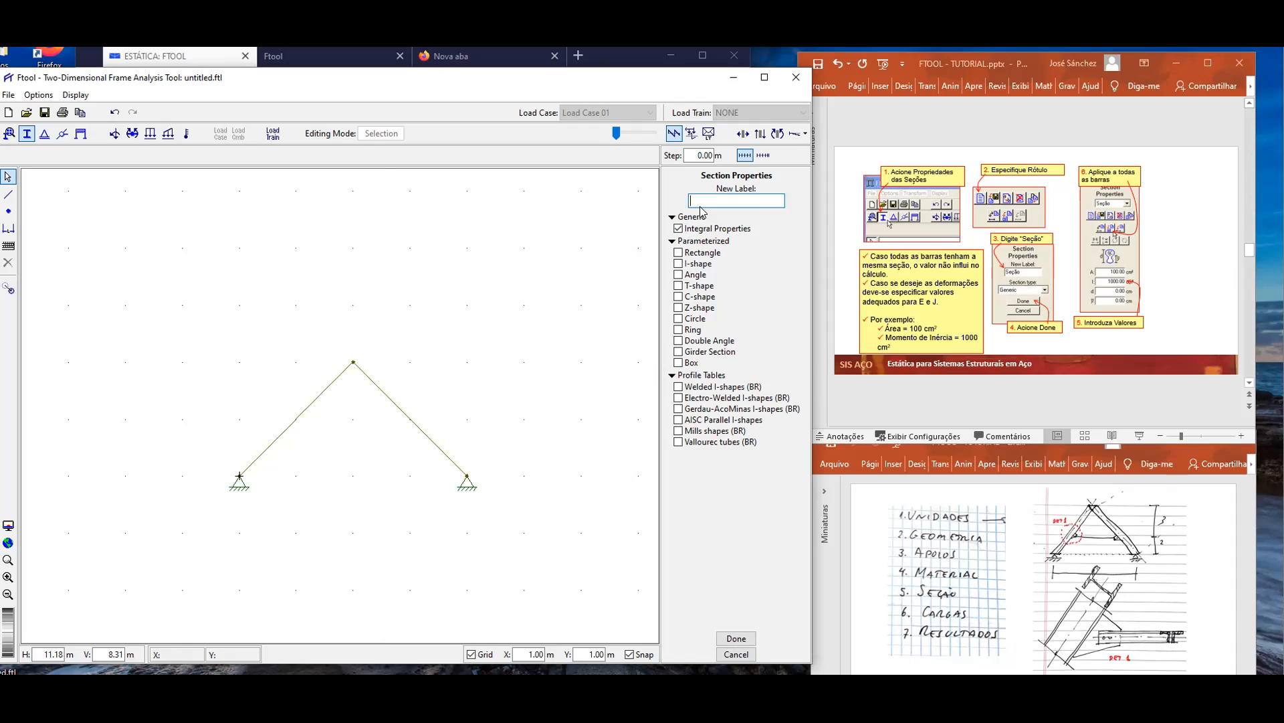
text(Seção)
click(751, 636)
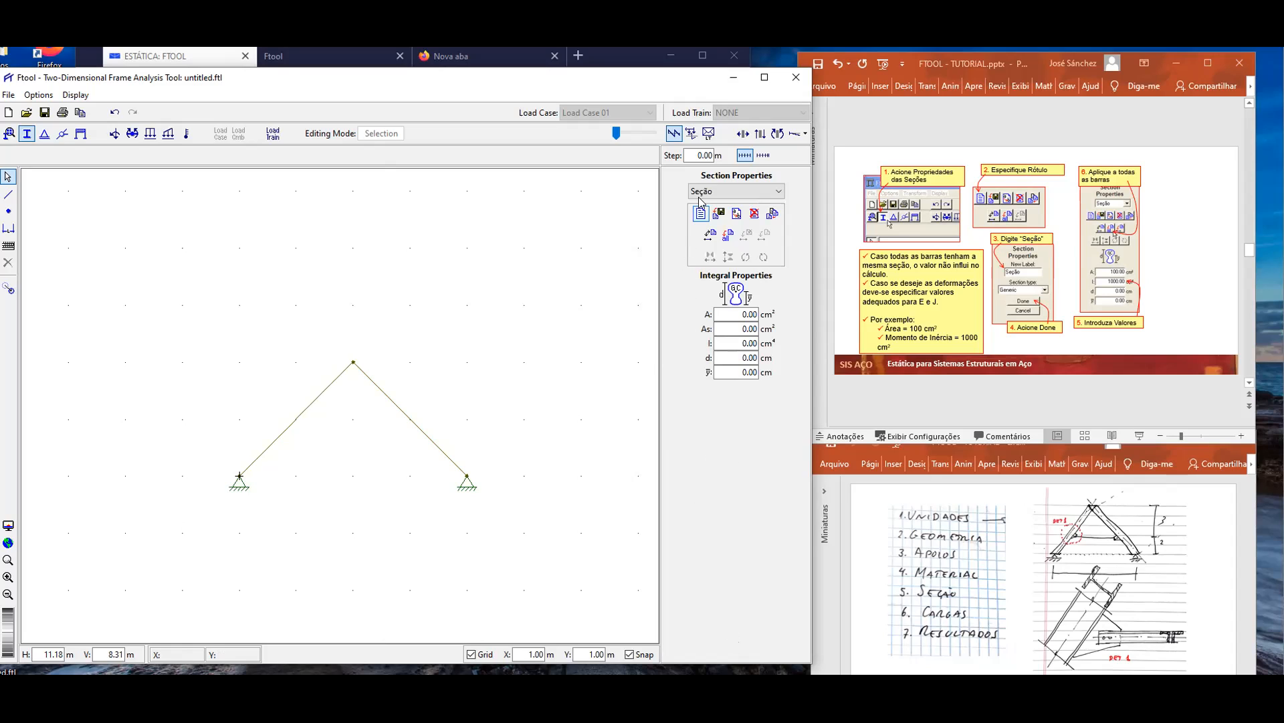
Set the section's area A and shear area As to 100 cm² and its inertia I to 1000 cm⁴.
click(743, 313)
double_click(743, 313)
text(100)
double_click(747, 329)
text(100)
double_click(745, 342)
text(1000)
Apply the section Seção to all members and check it in the attributes of the inclined members.
click(729, 236)
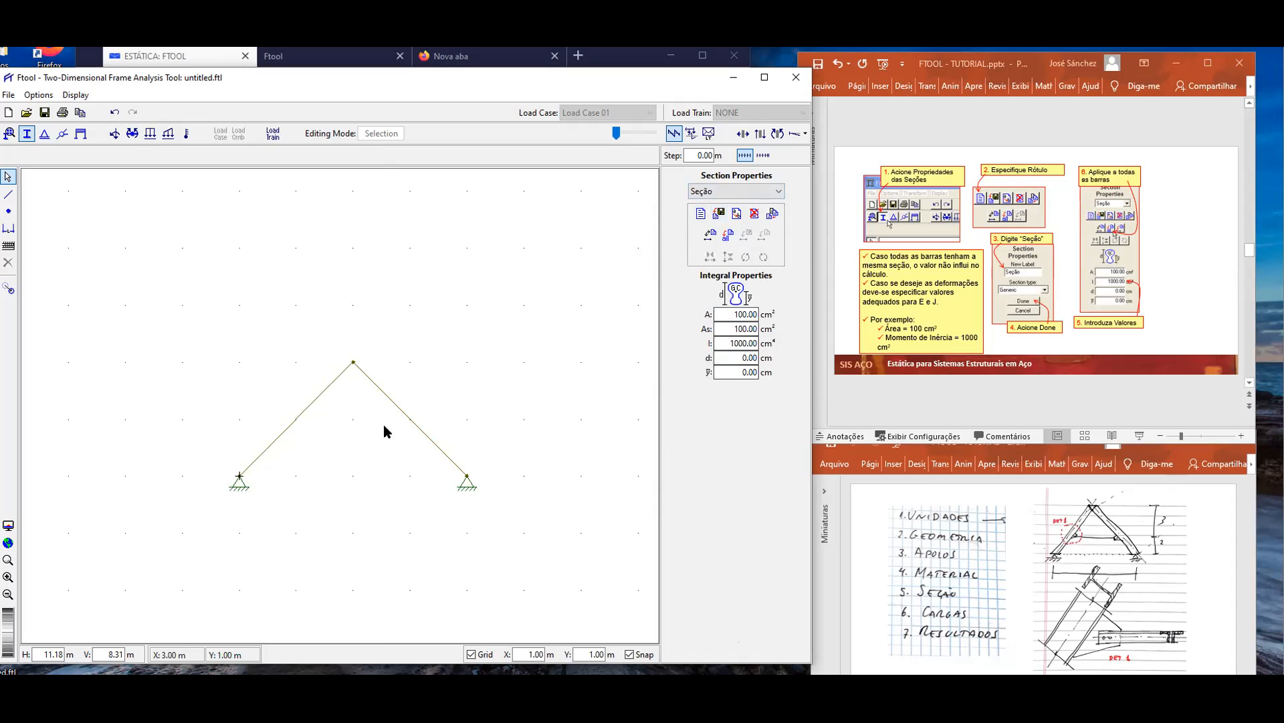
click(404, 418)
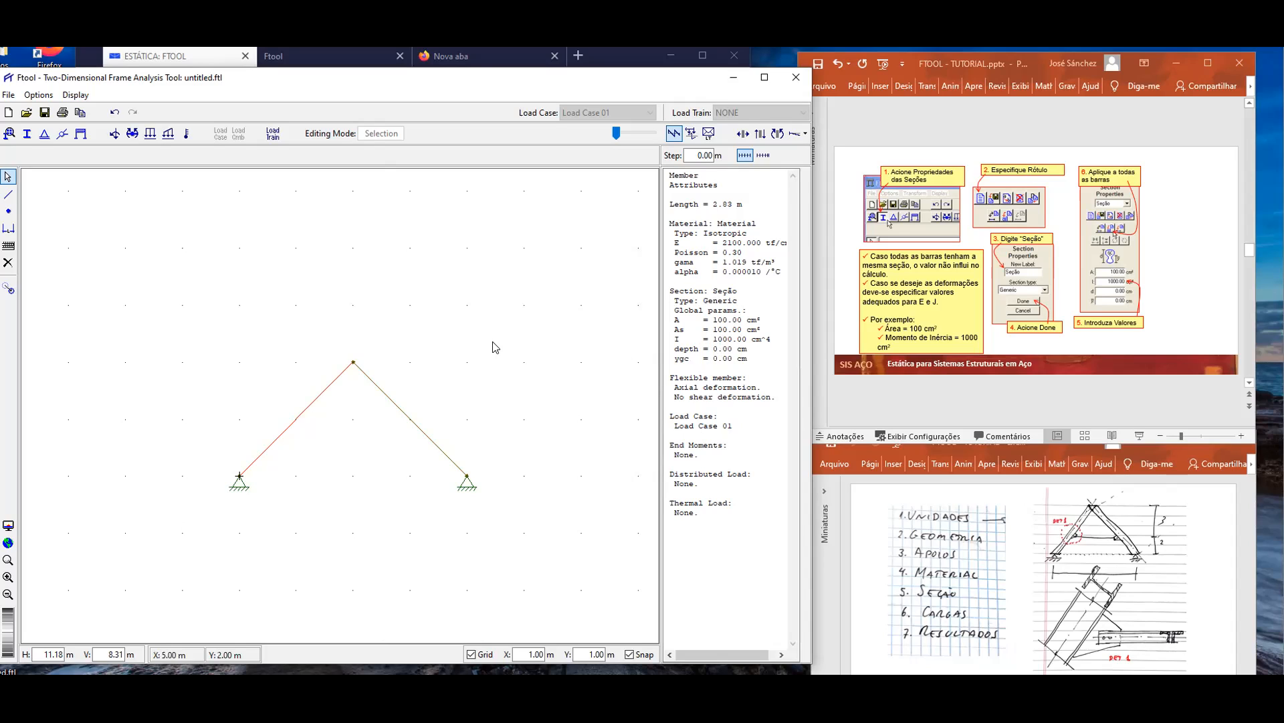
key(s)
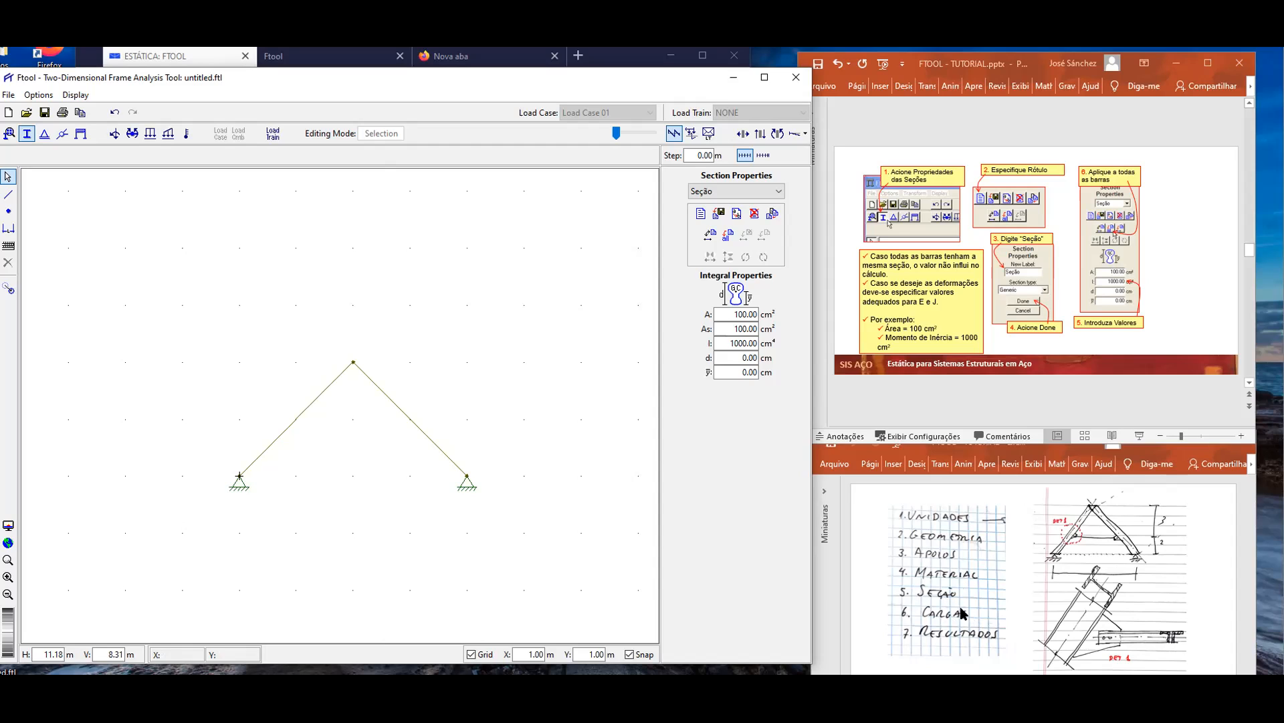
Bring up the tutorial's nodal load slide, select the apex node and create a nodal load labelled "P".
click(1251, 292)
click(1250, 292)
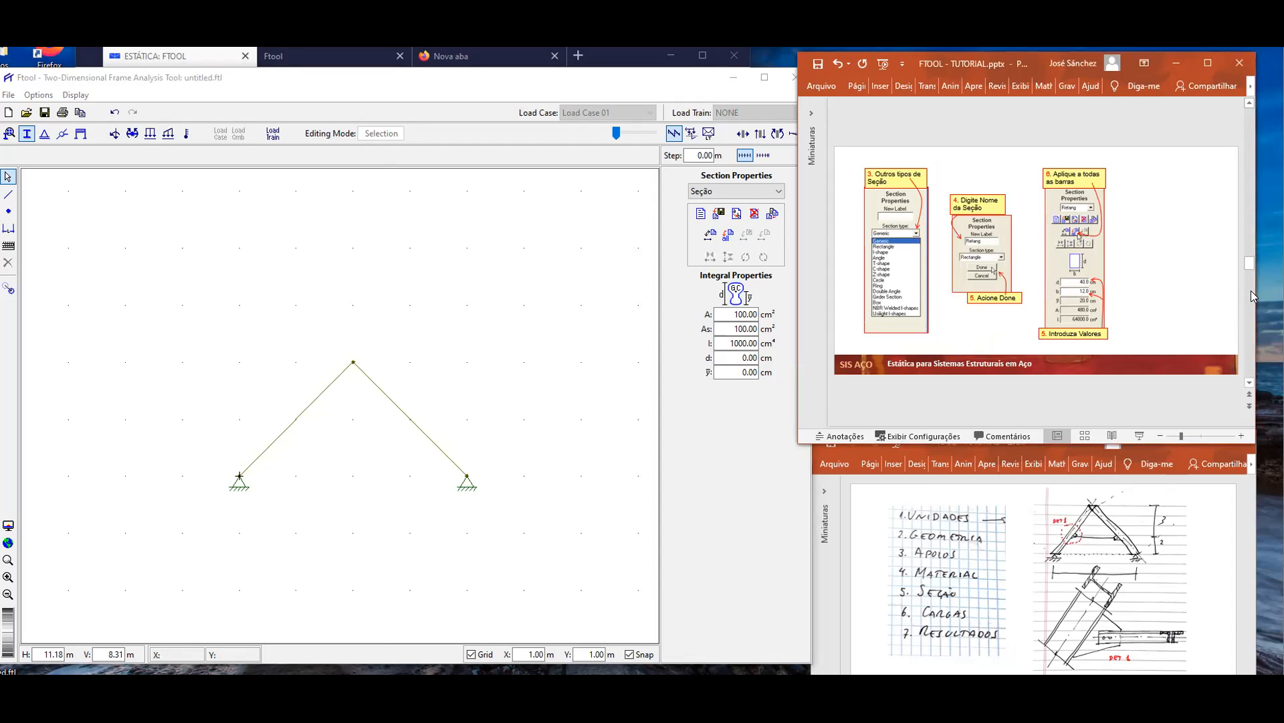
click(1251, 292)
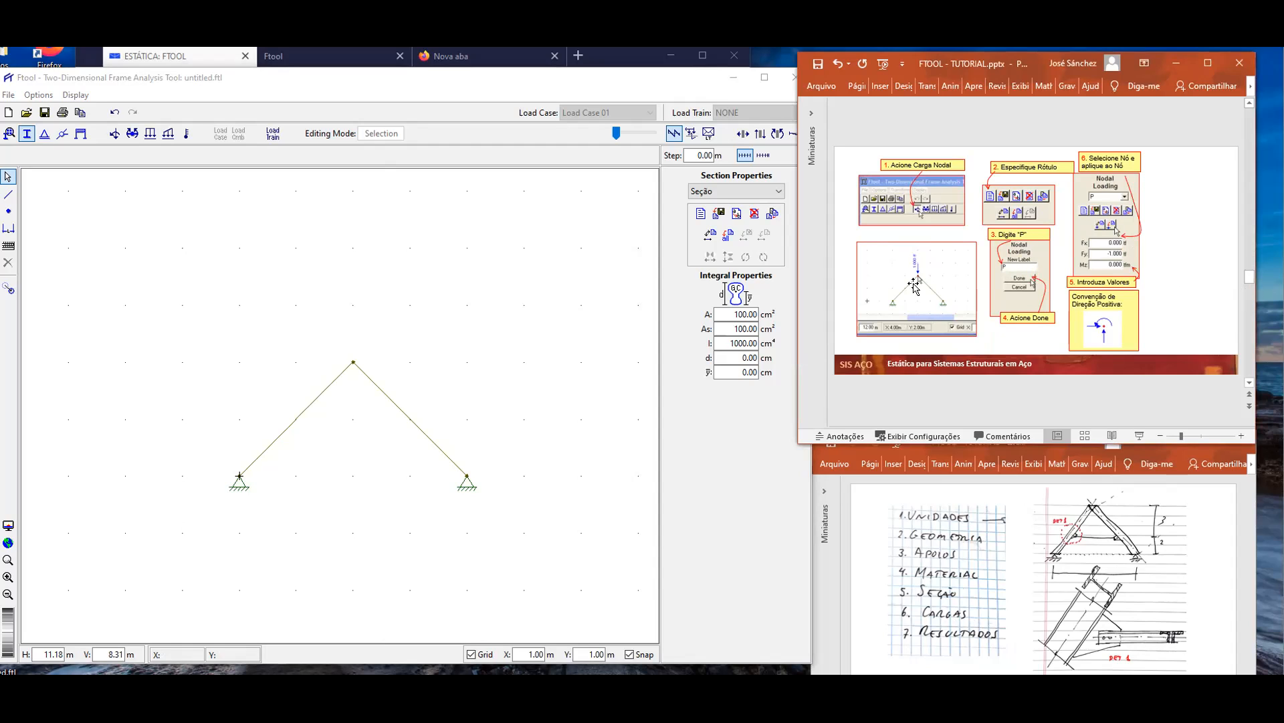
click(354, 364)
click(115, 134)
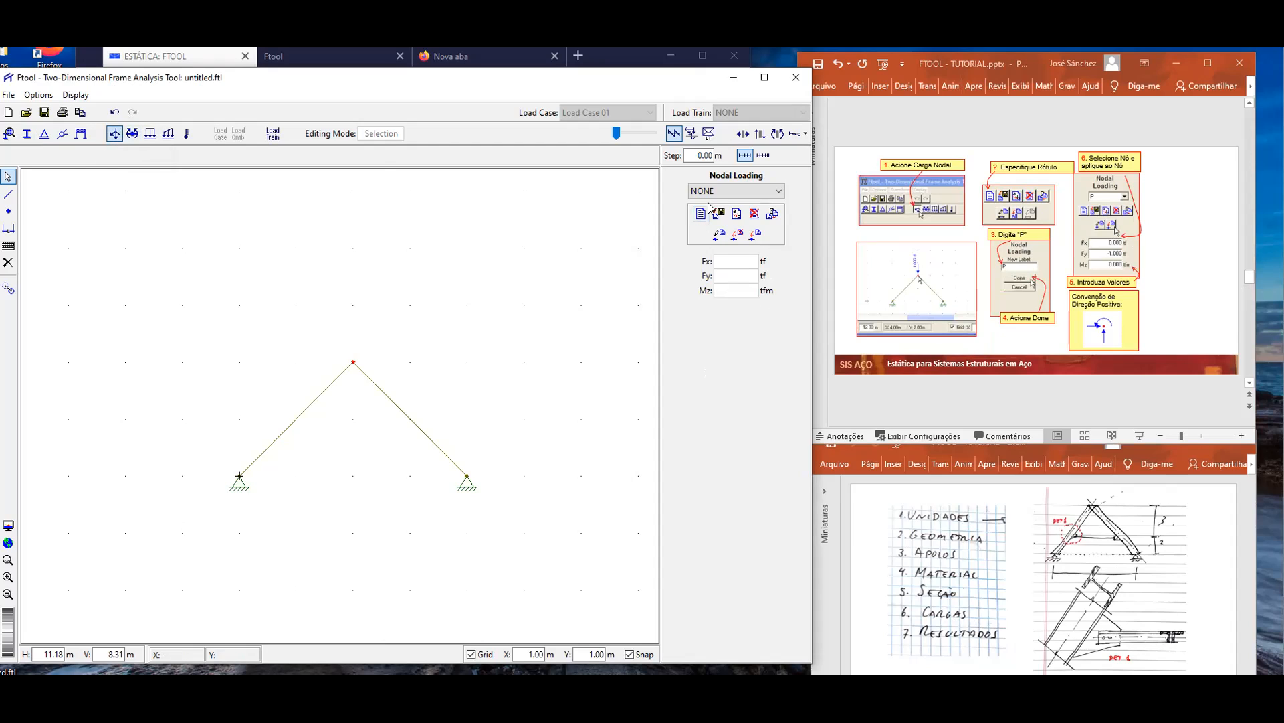
click(777, 194)
click(777, 193)
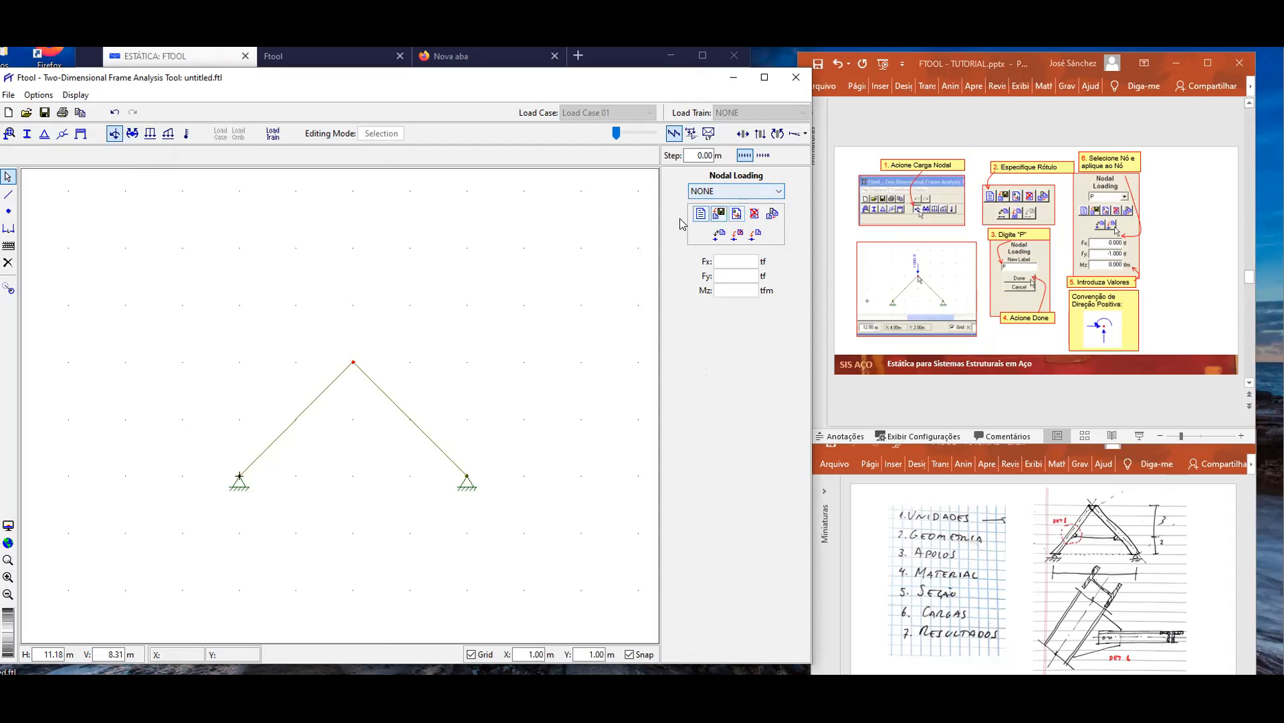
click(700, 214)
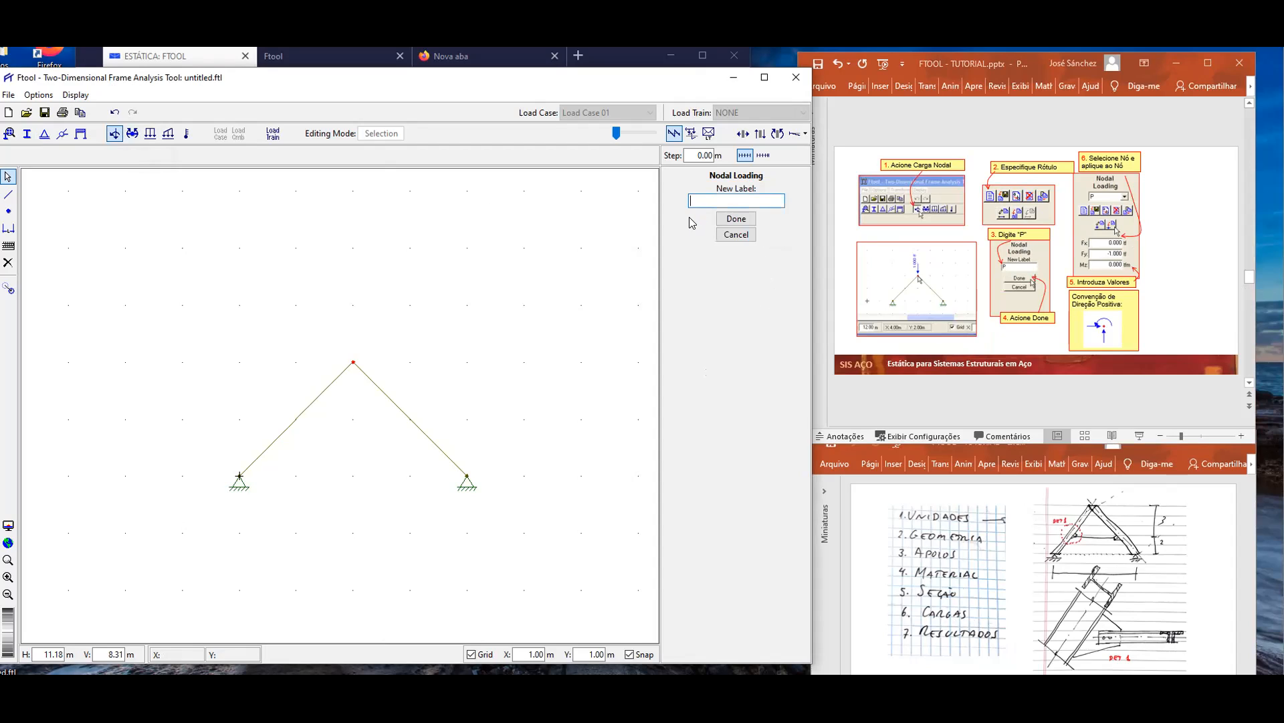
text(P)
click(736, 218)
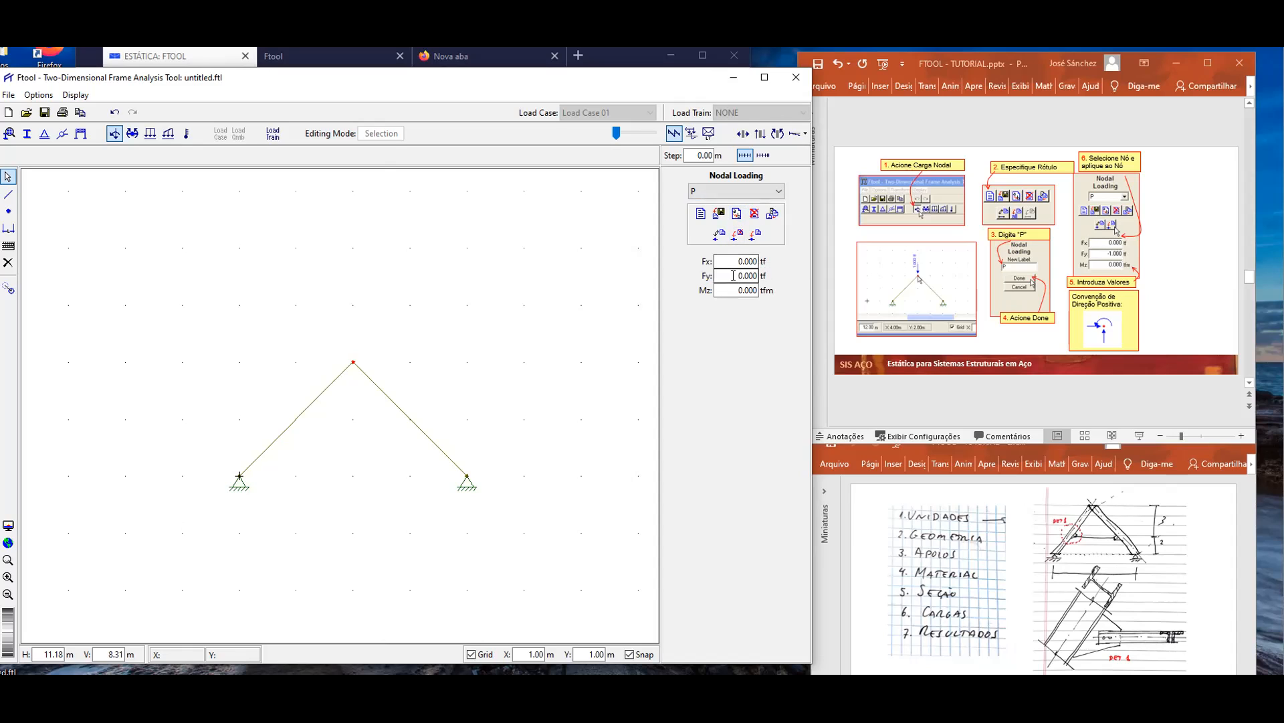
Set the vertical force Fy of load P to -1 tf and apply it to the apex node.
double_click(740, 276)
text(-)
text(1)
click(756, 236)
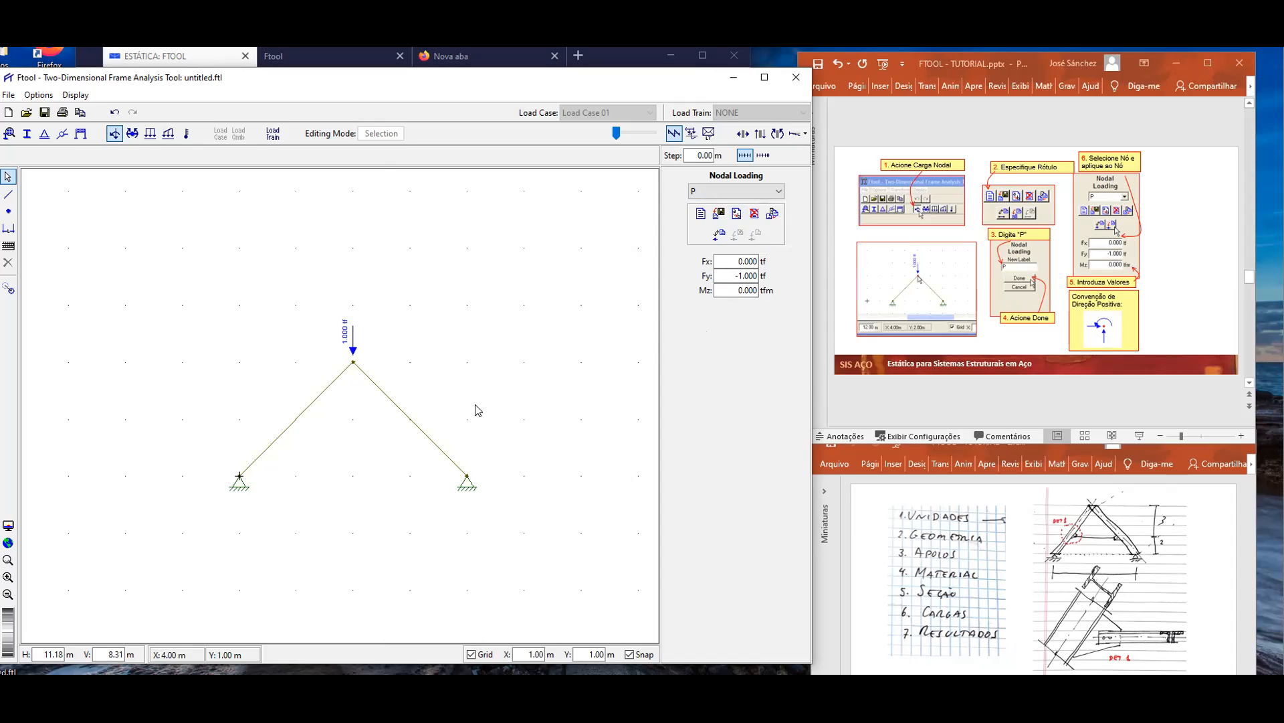
Bring up the tutorial's uniform load slide and create a uniform load labelled "Q".
click(1249, 320)
scroll(1250, 320, down, 1)
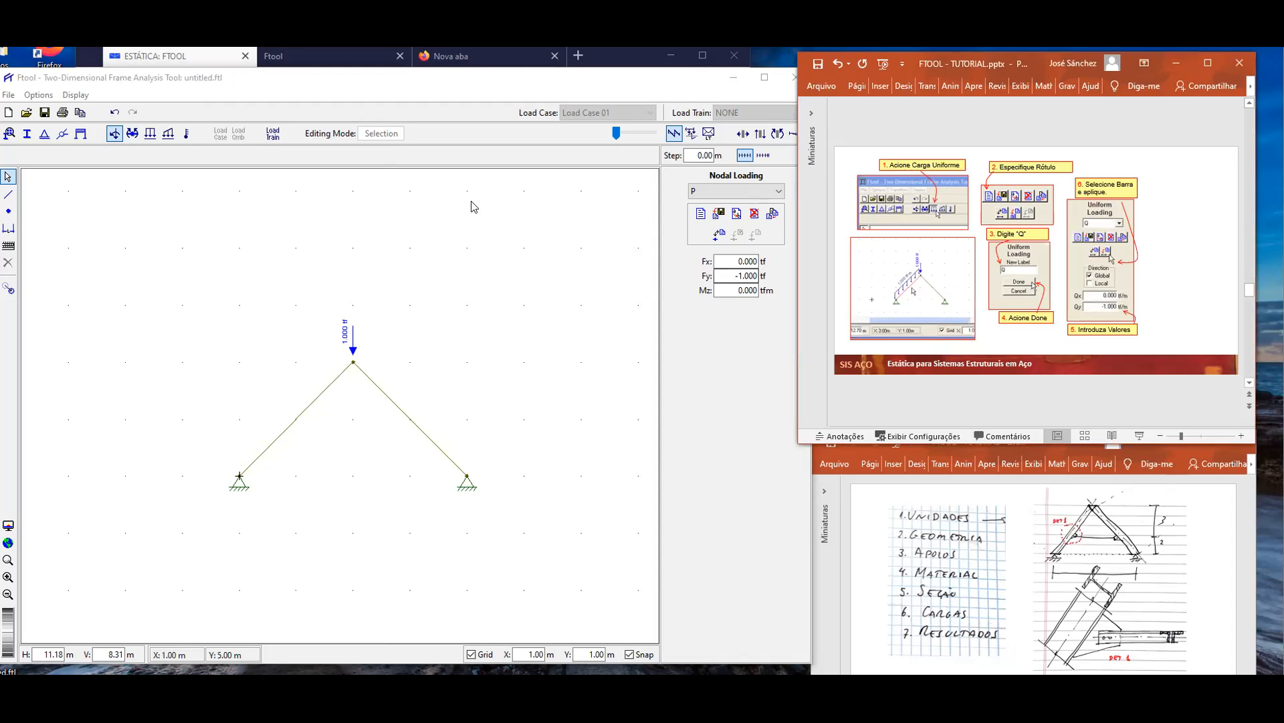
click(150, 135)
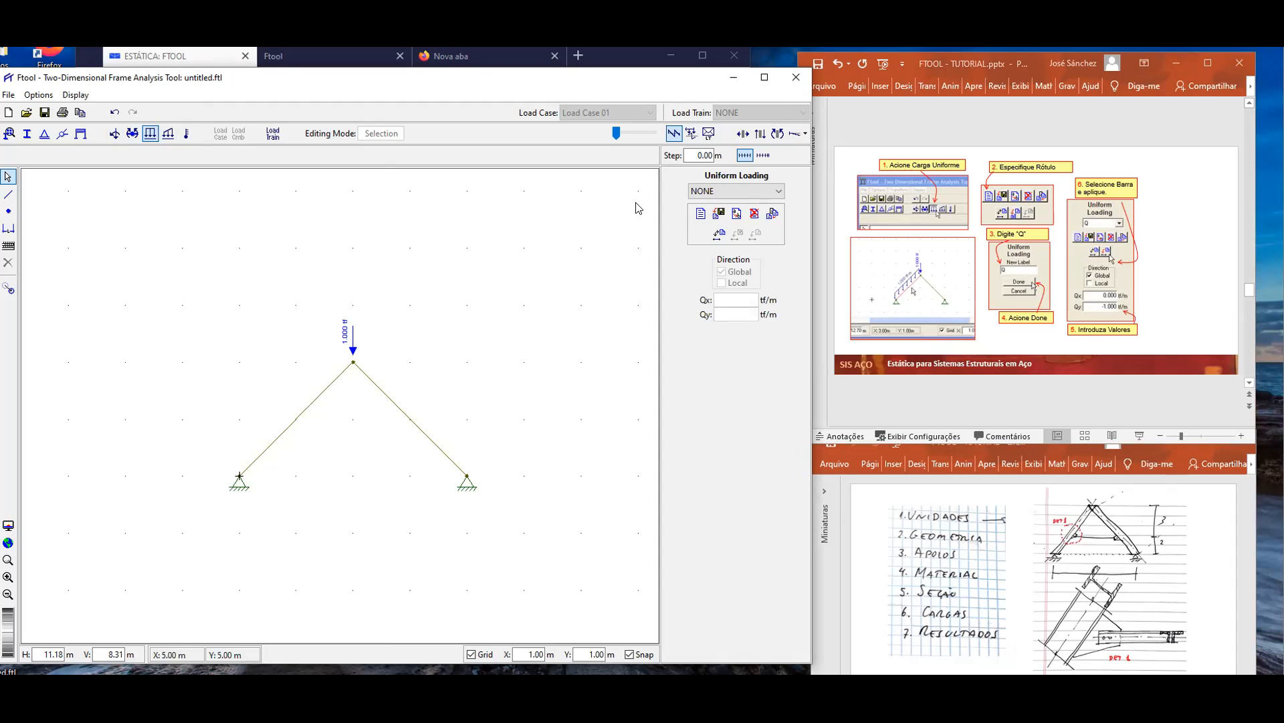
click(700, 214)
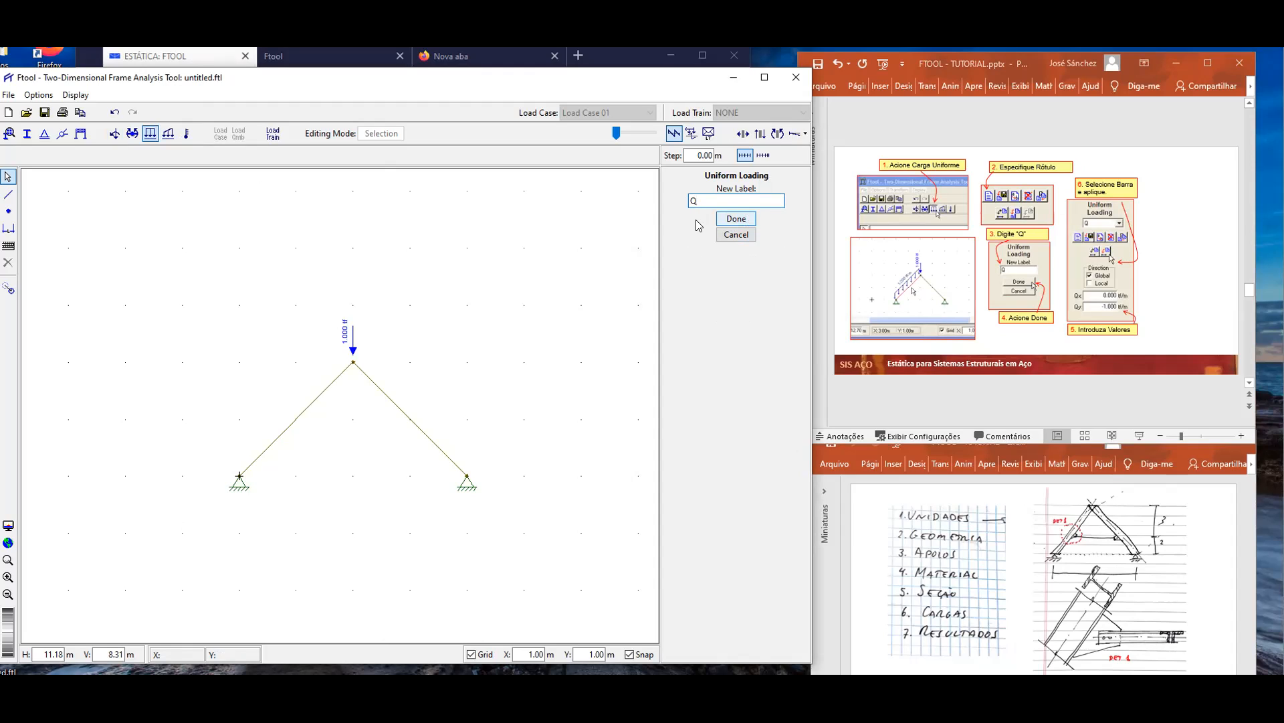
click(734, 220)
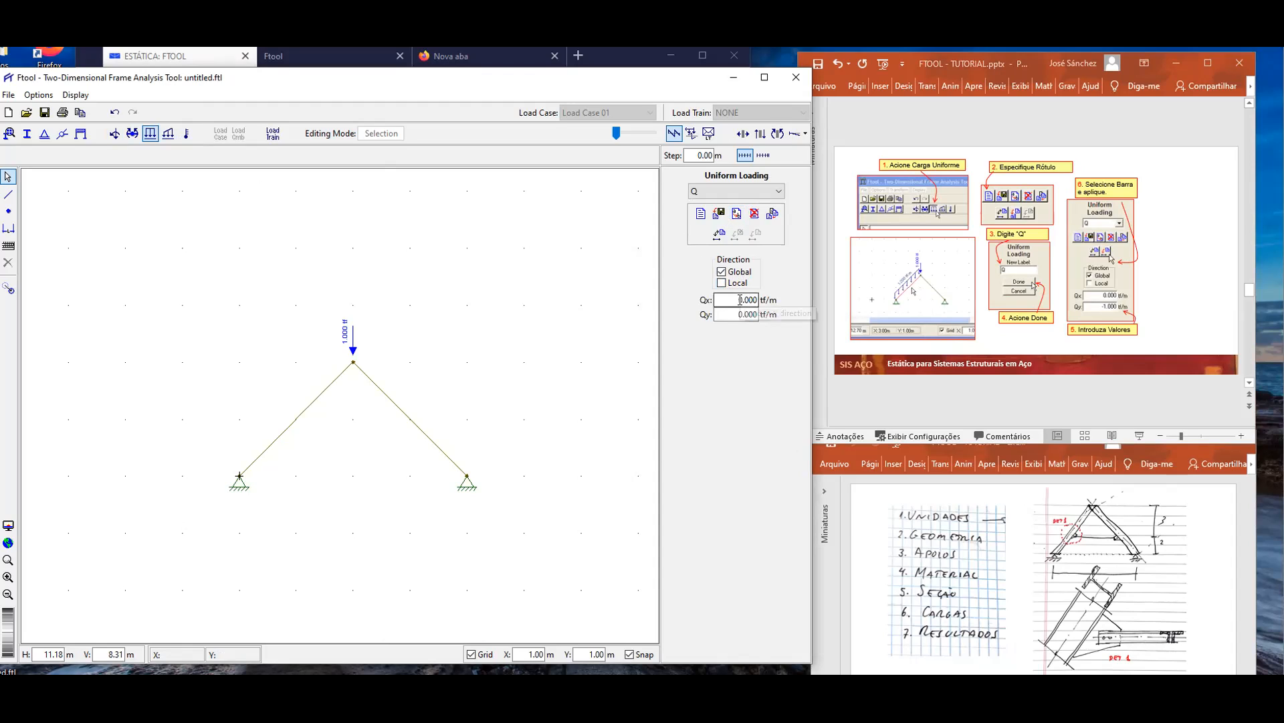
Set Qy of load Q to -1 tf/m, apply it to the left inclined member and keep its direction Global after trying Local.
double_click(738, 314)
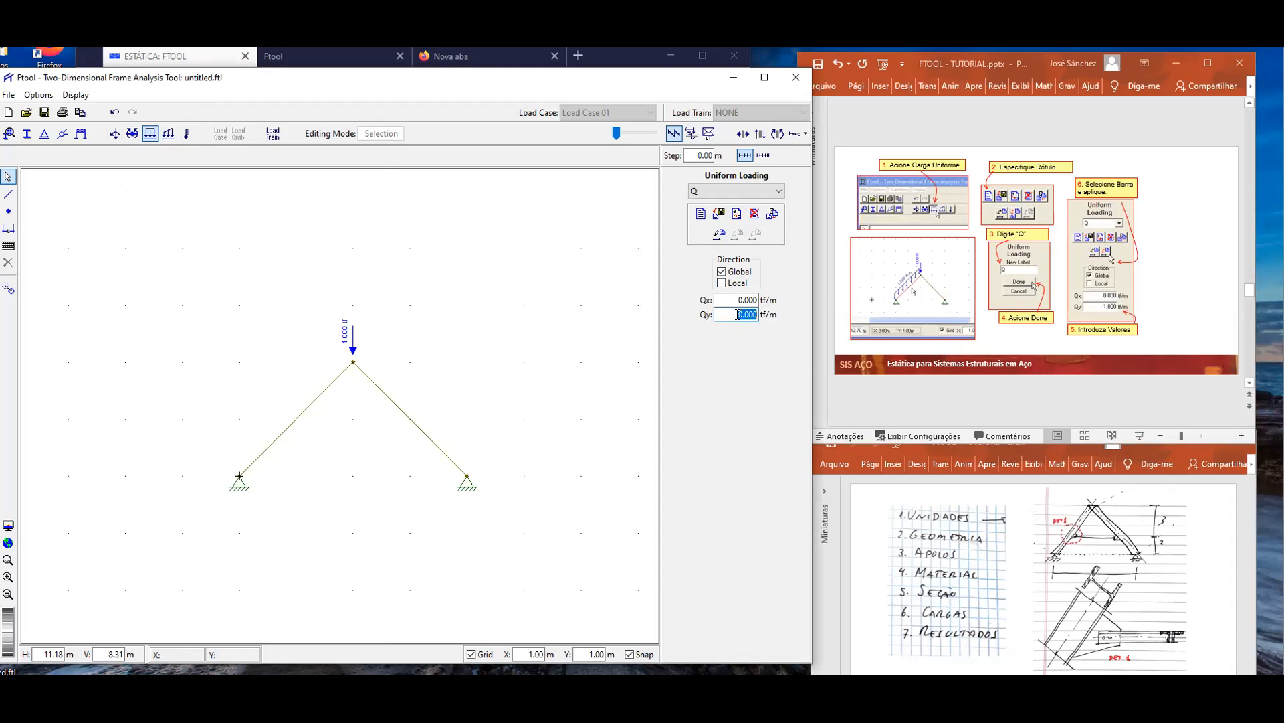
text(-1)
click(315, 400)
click(754, 235)
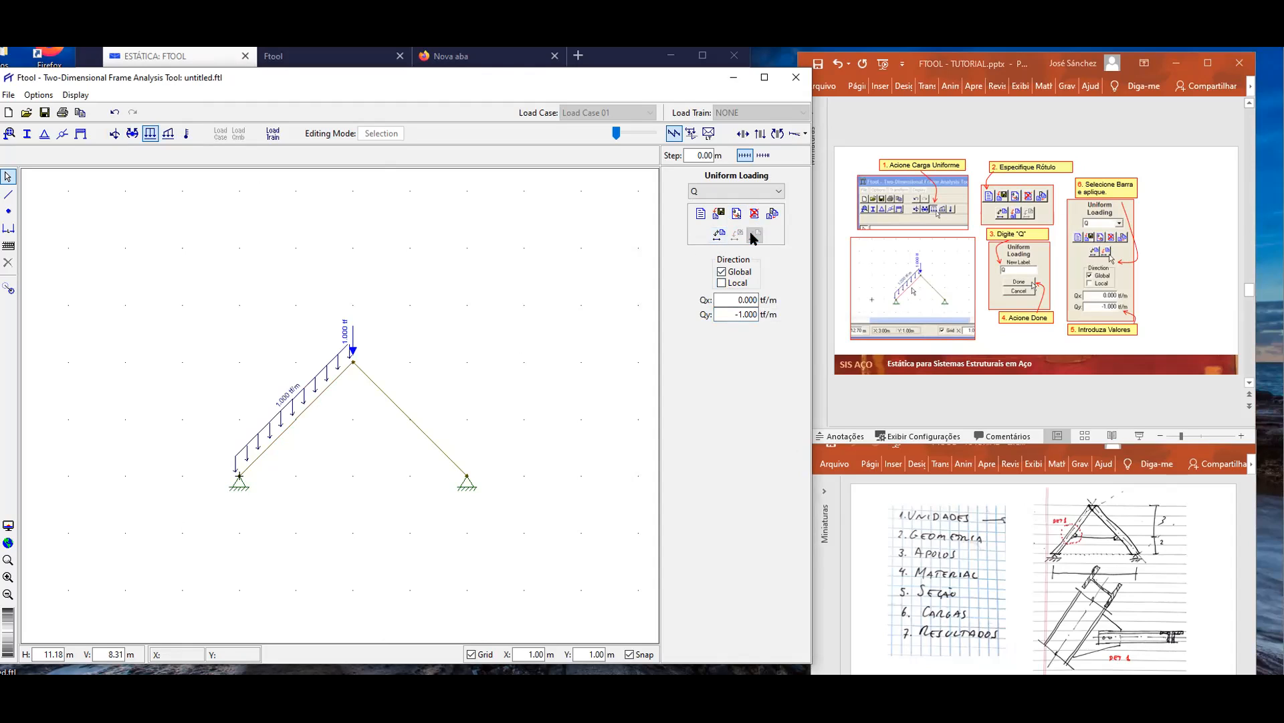
click(722, 284)
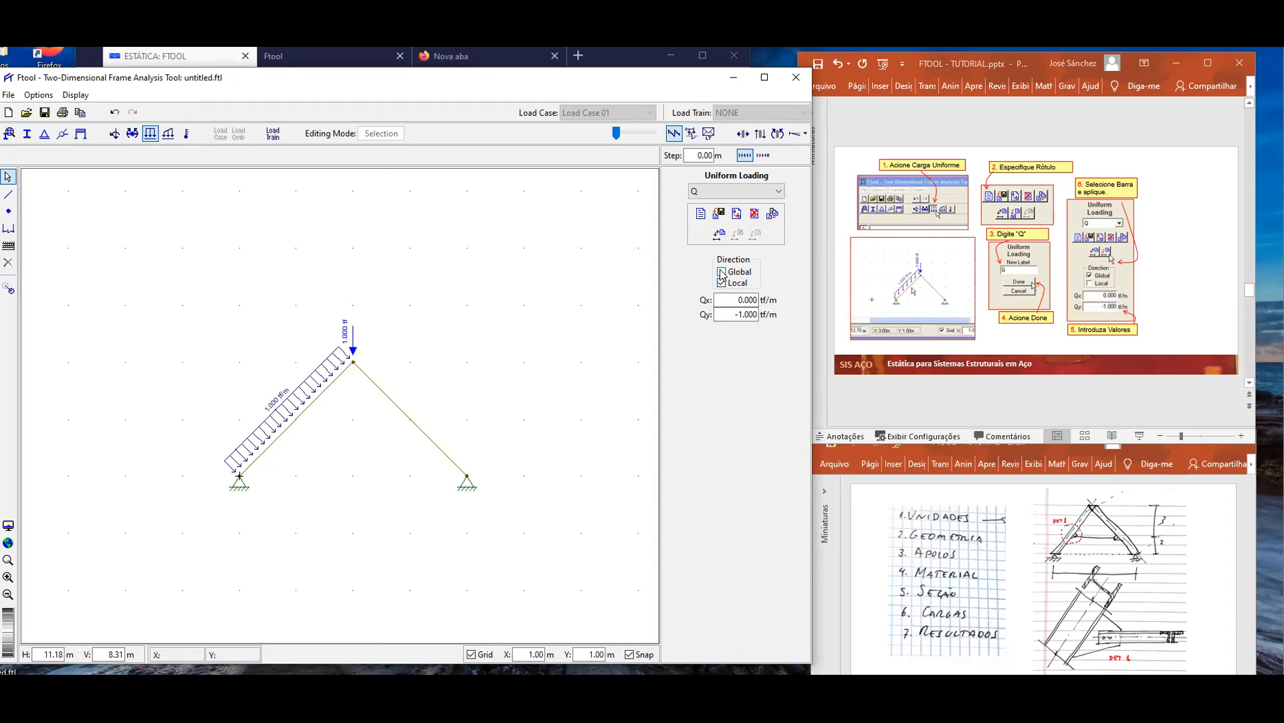
click(721, 273)
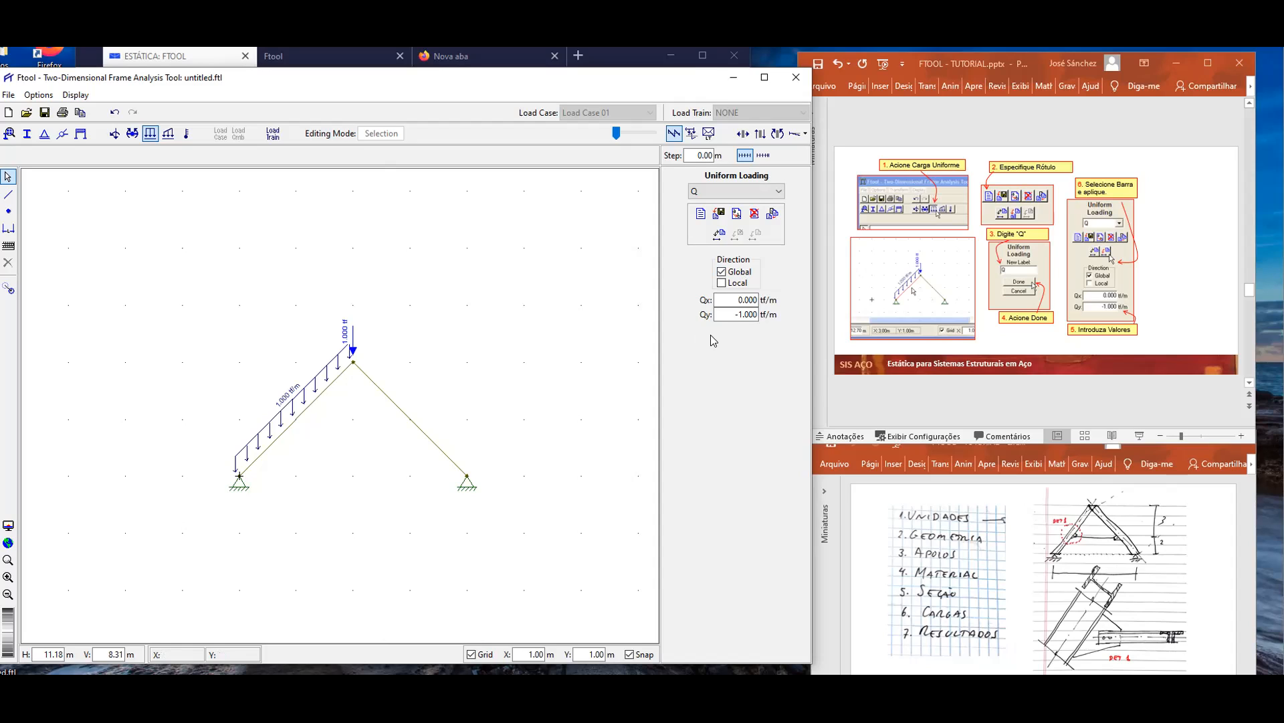
Bring up the tutorial's results slide, save the model over untitled.ftl on the desktop and display the axial force diagram.
click(1250, 319)
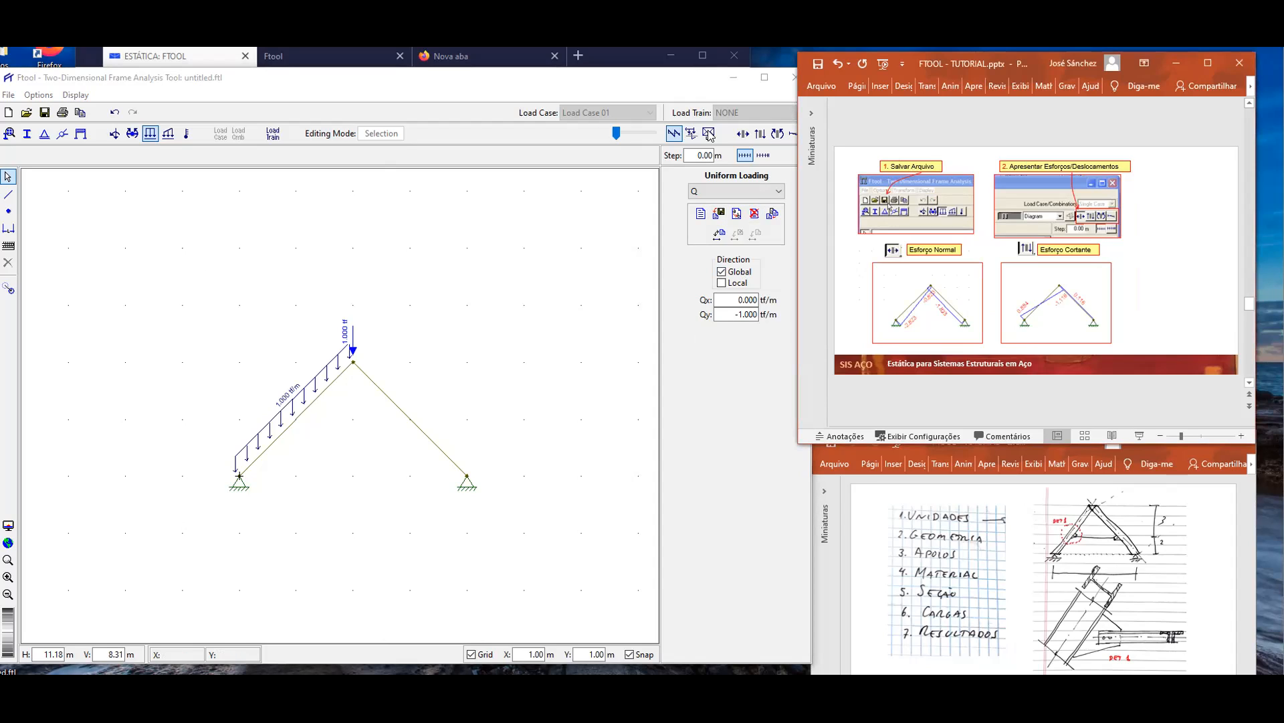
click(747, 136)
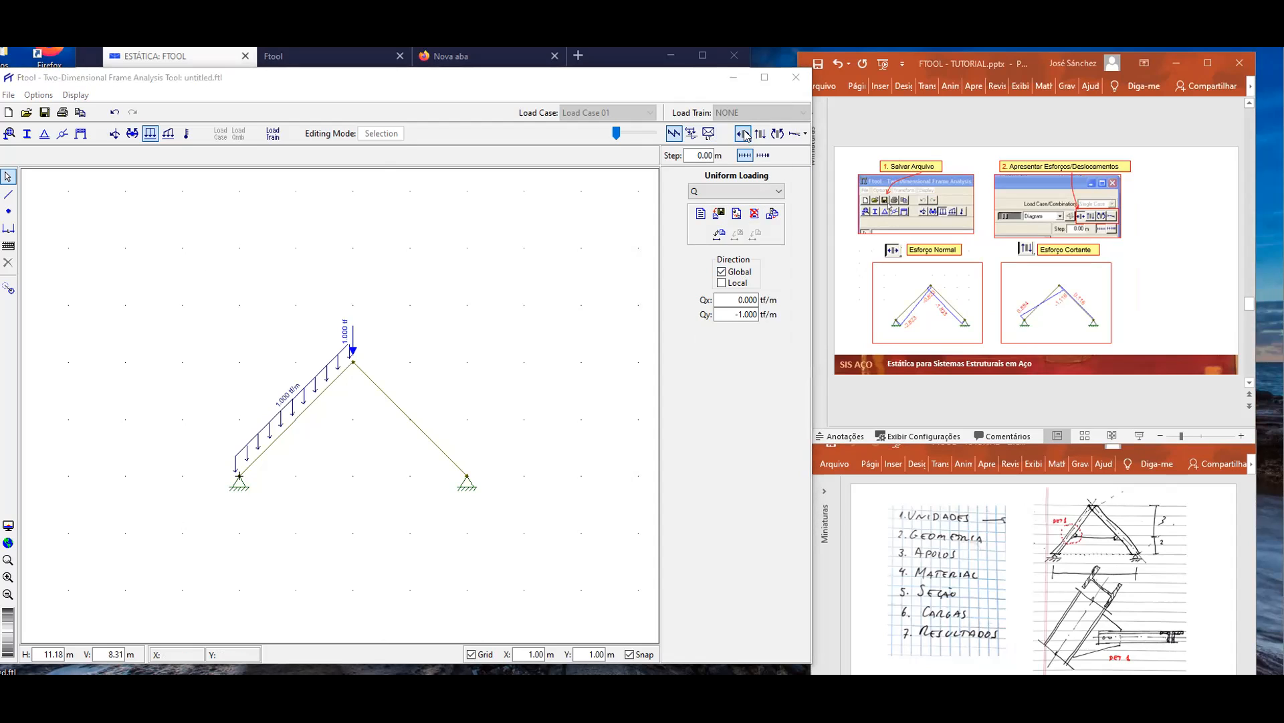
click(747, 136)
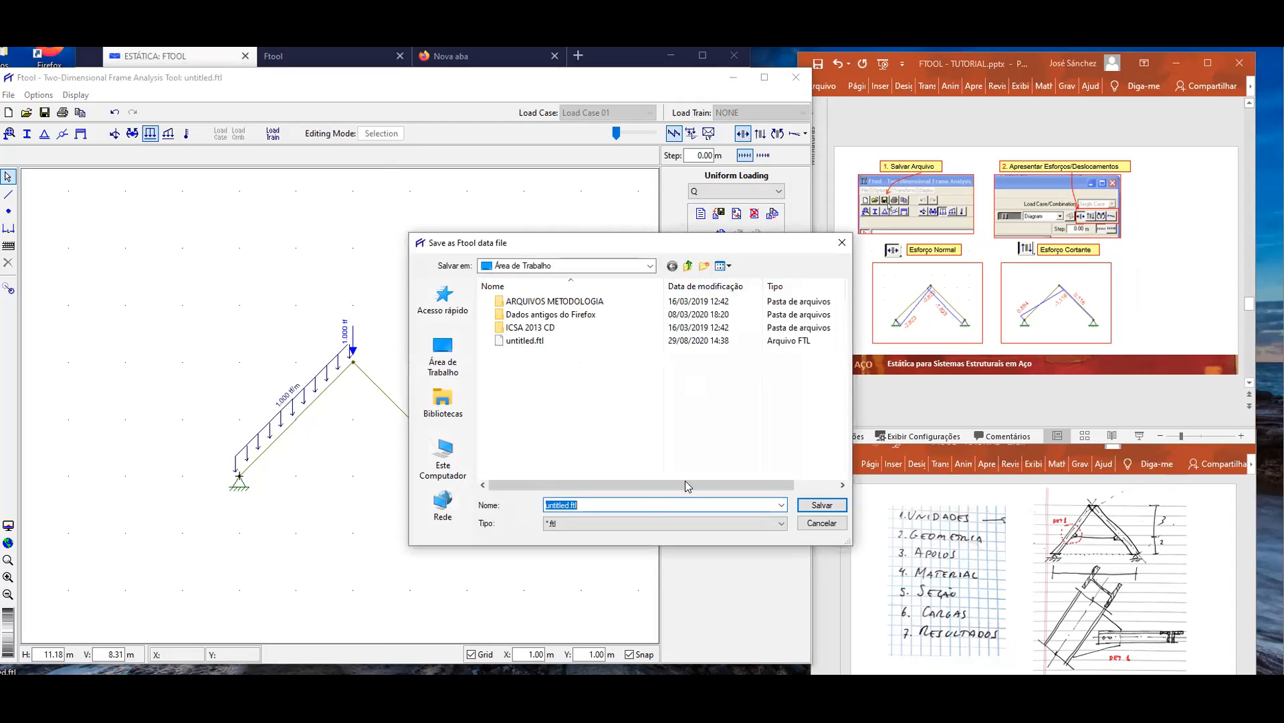
click(817, 506)
click(665, 399)
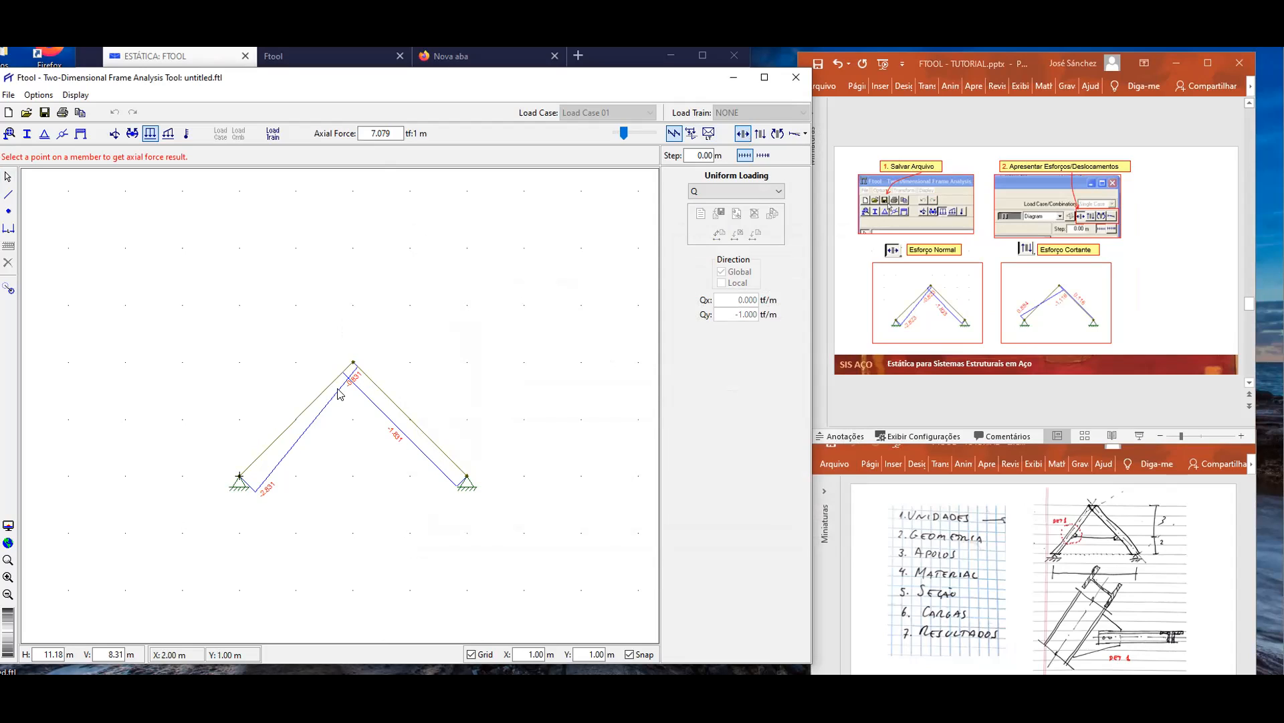
Examine the frame's axial force, shear force and bending moment diagrams and its deformed configuration.
click(9, 577)
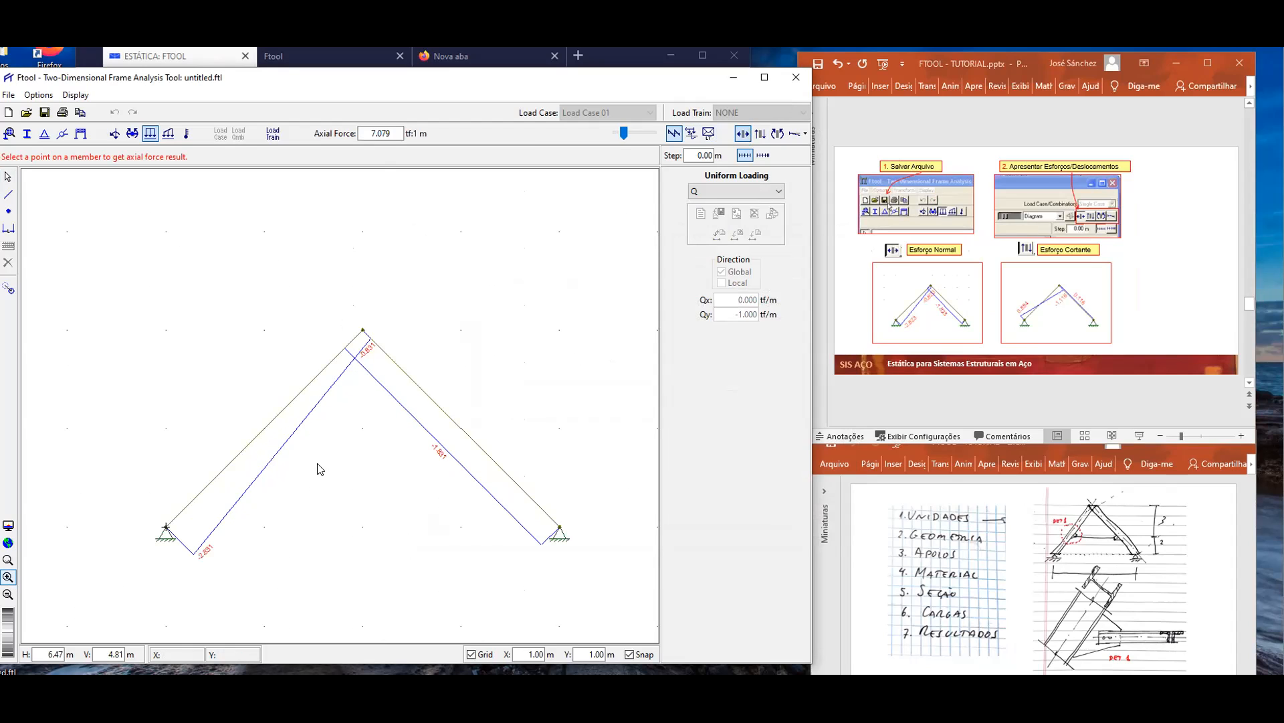
click(761, 133)
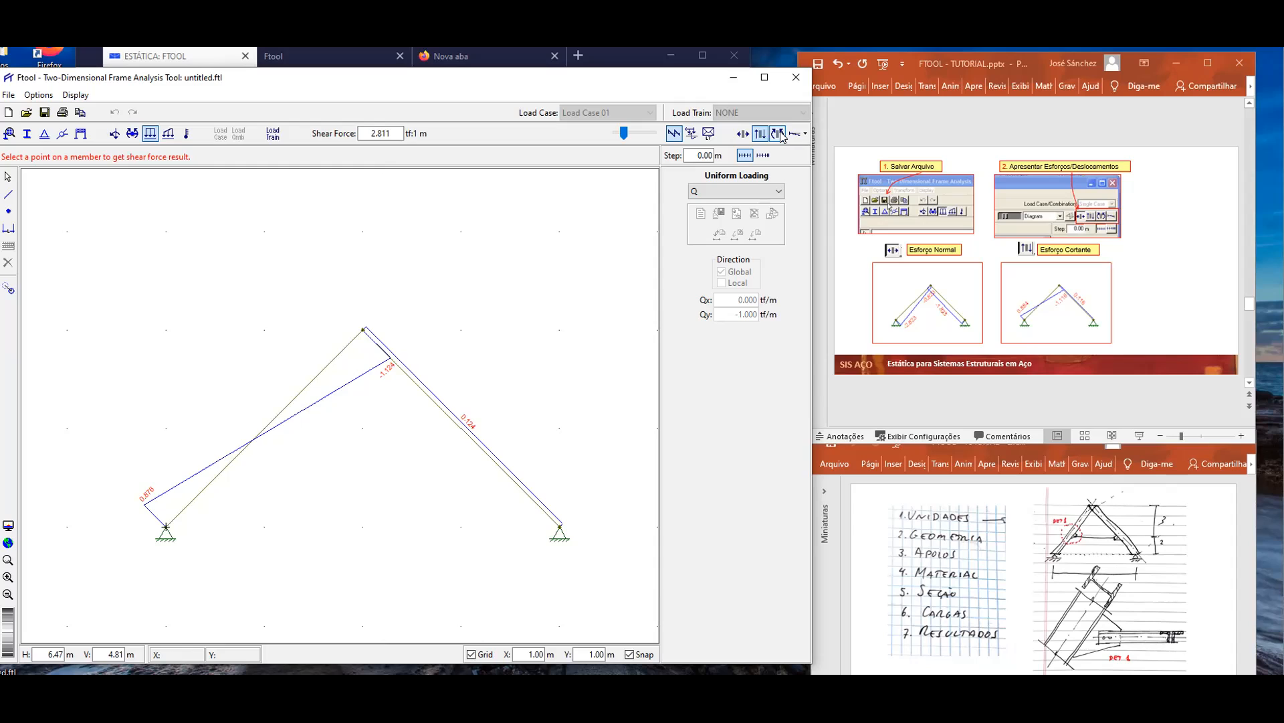
click(779, 133)
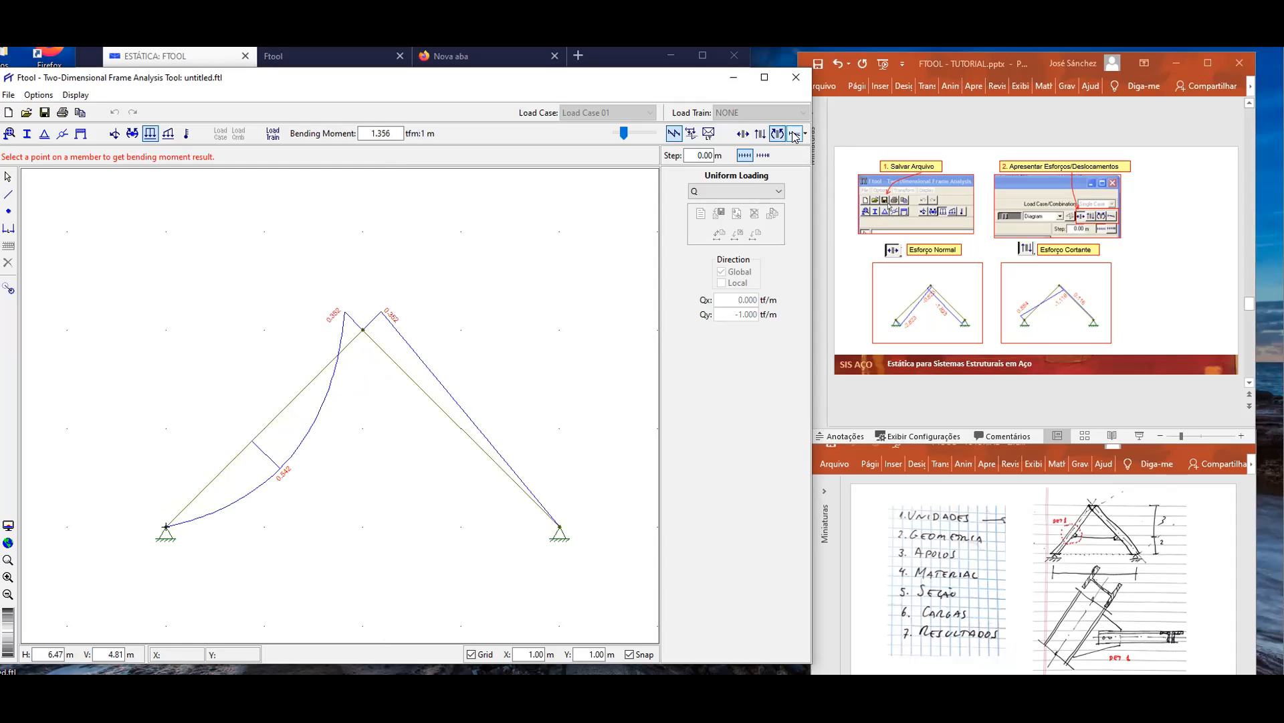
click(796, 134)
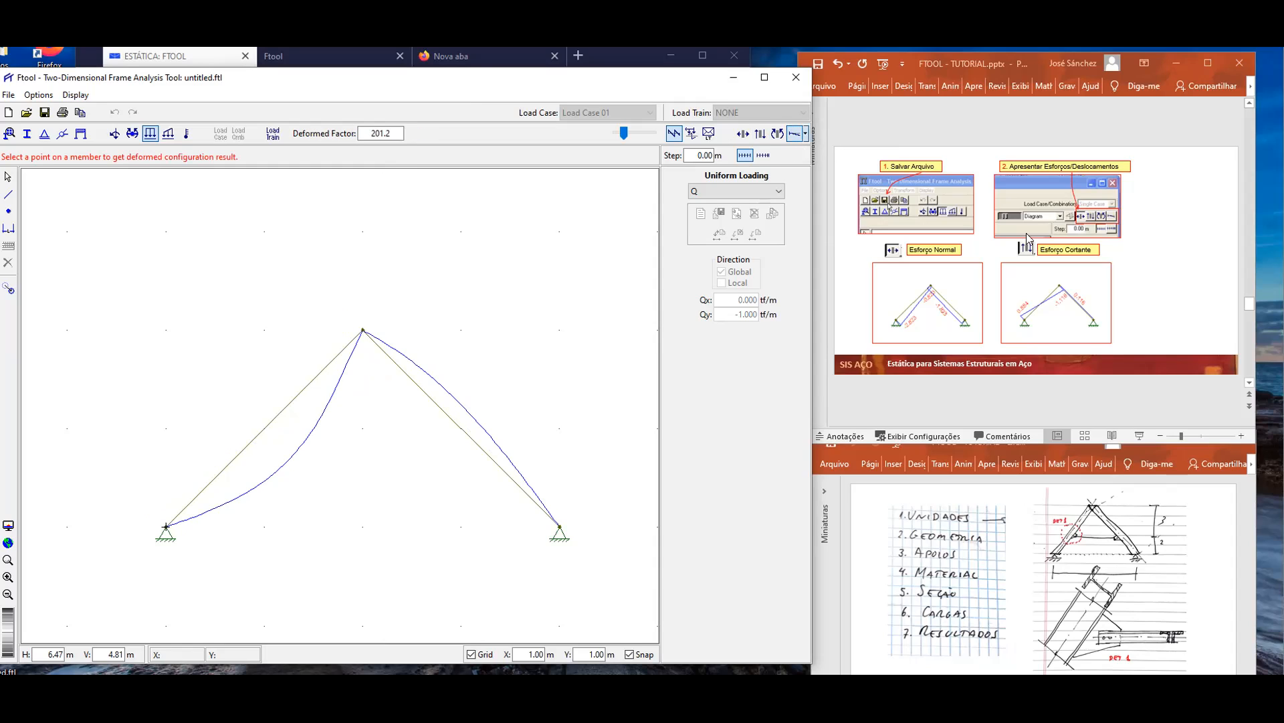
Bring up the tutorial's sign convention slide and display the bending moment diagram again.
click(1249, 338)
click(1249, 337)
click(1249, 338)
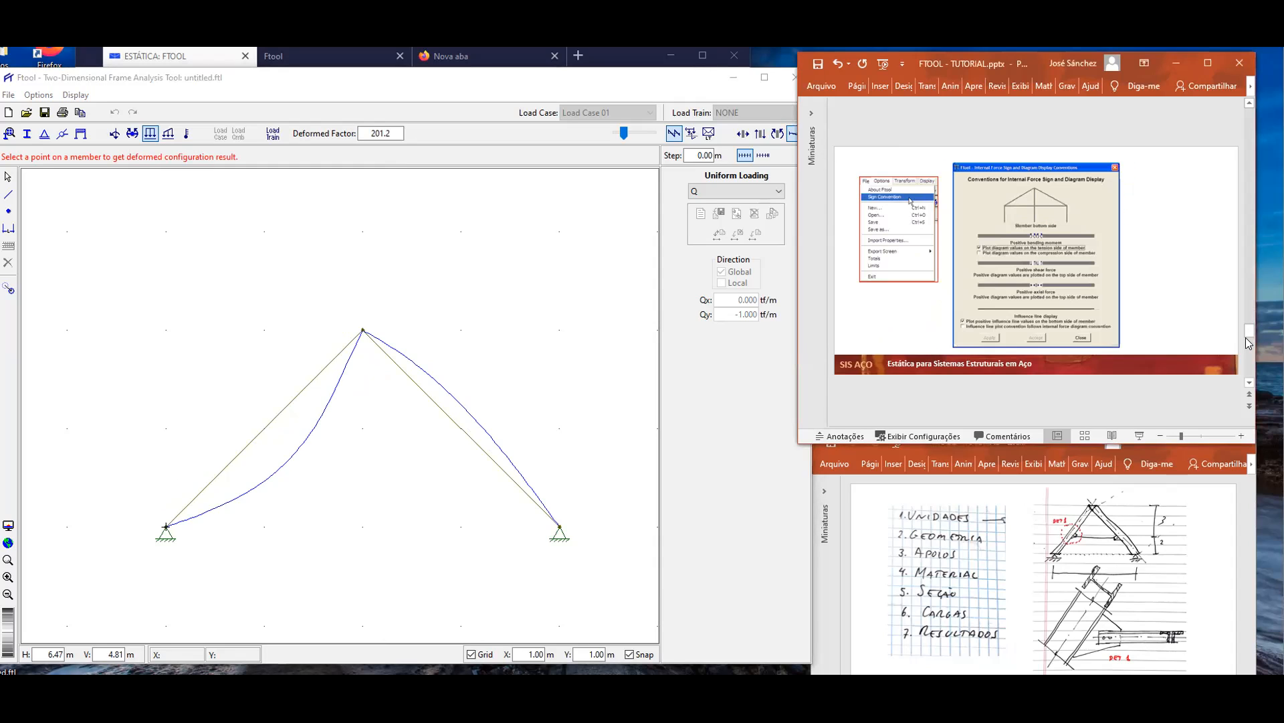
click(777, 134)
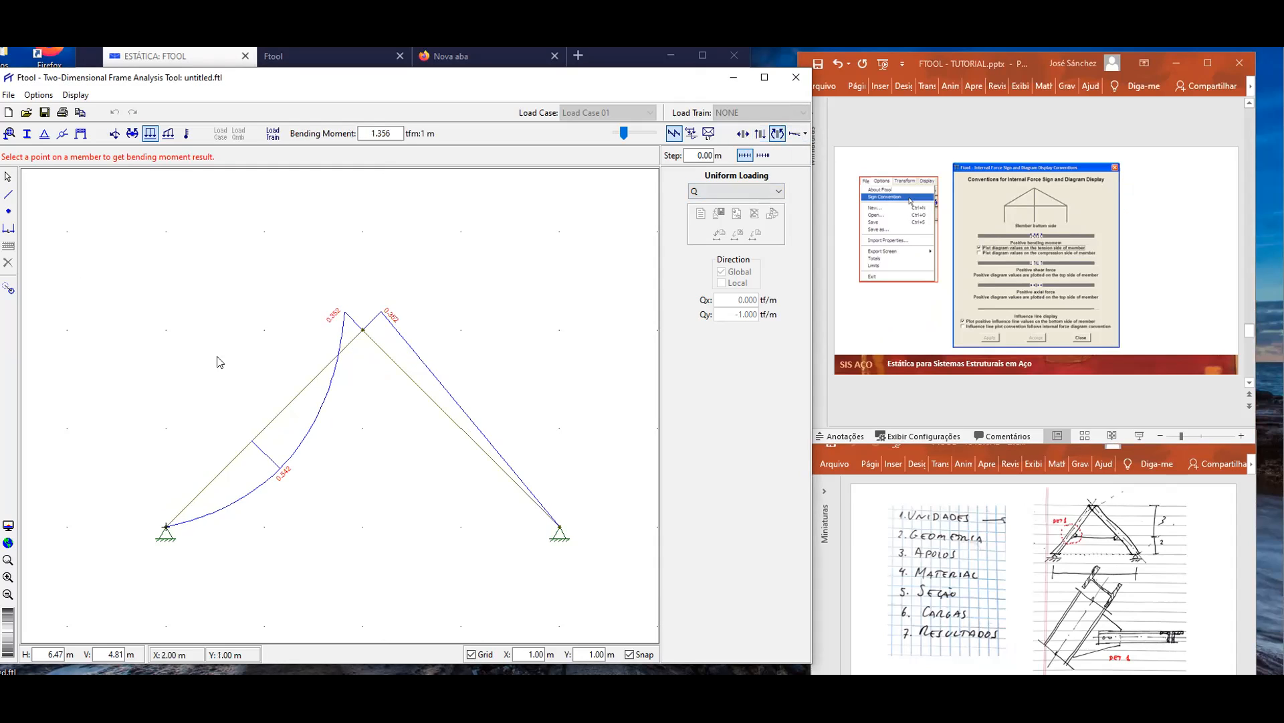
Return to editing the model and apply a rotation release to all members meeting at the apex node.
click(8, 178)
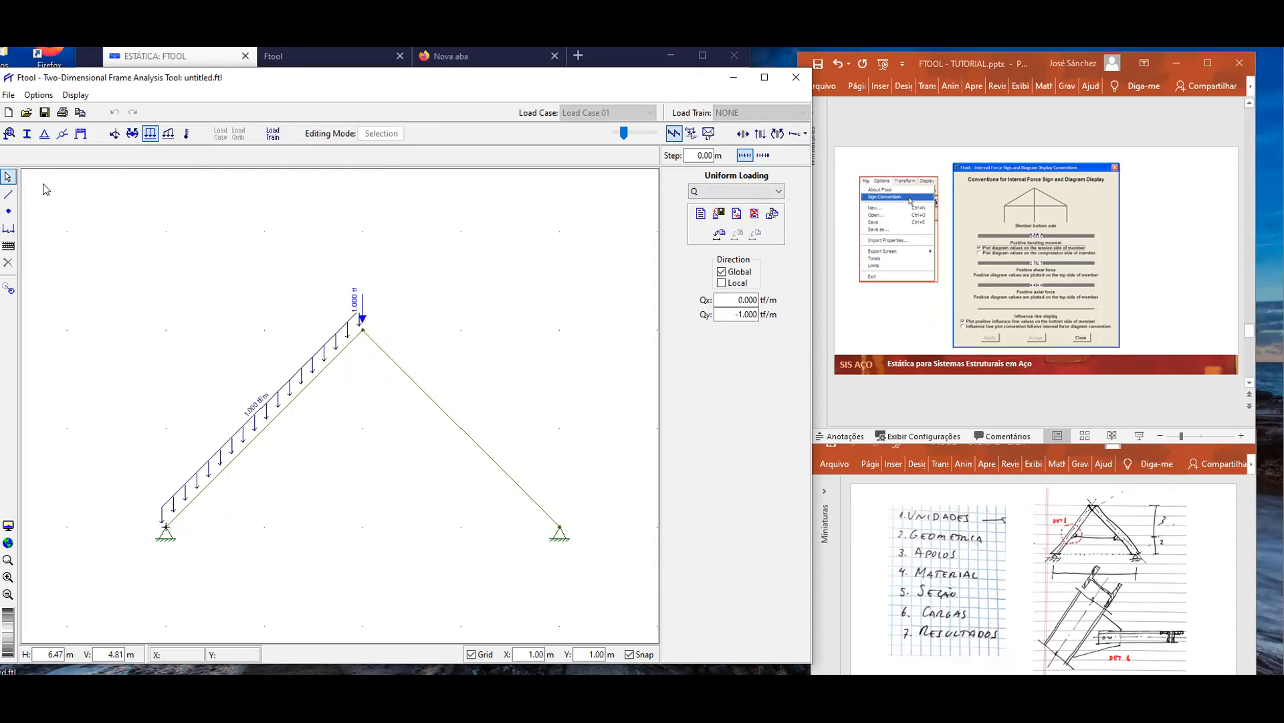
click(362, 329)
click(63, 135)
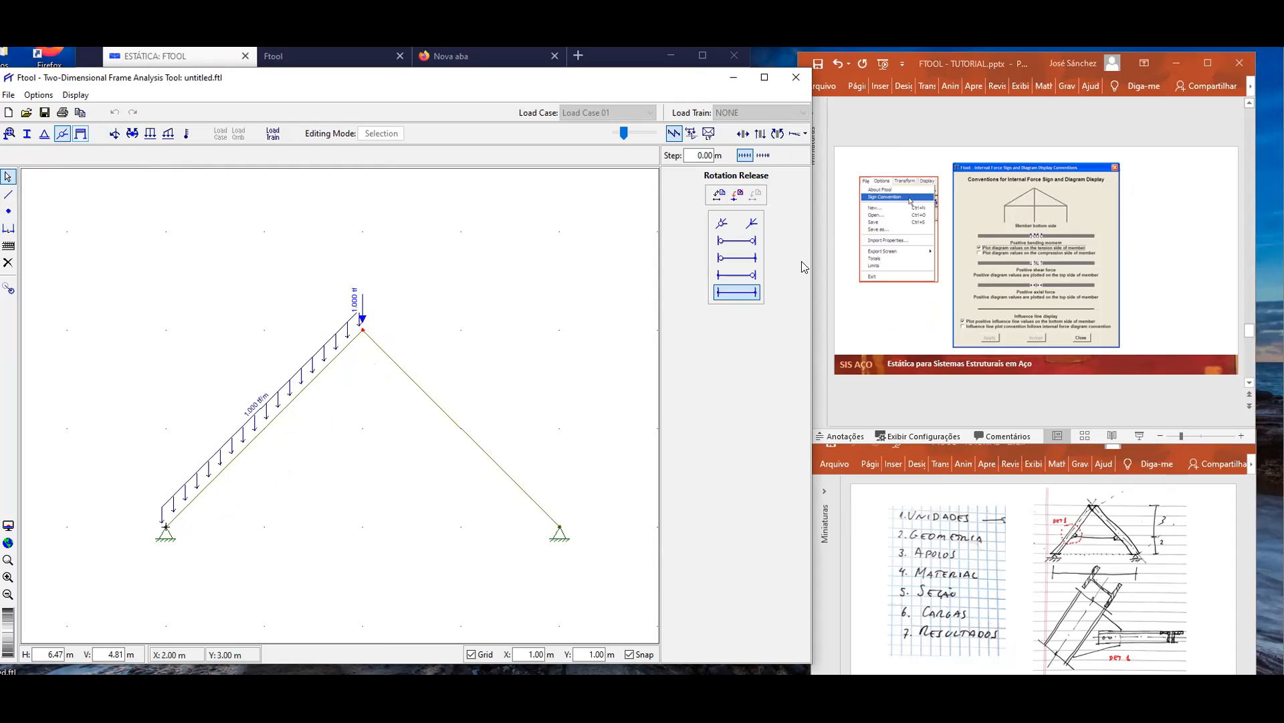
click(722, 224)
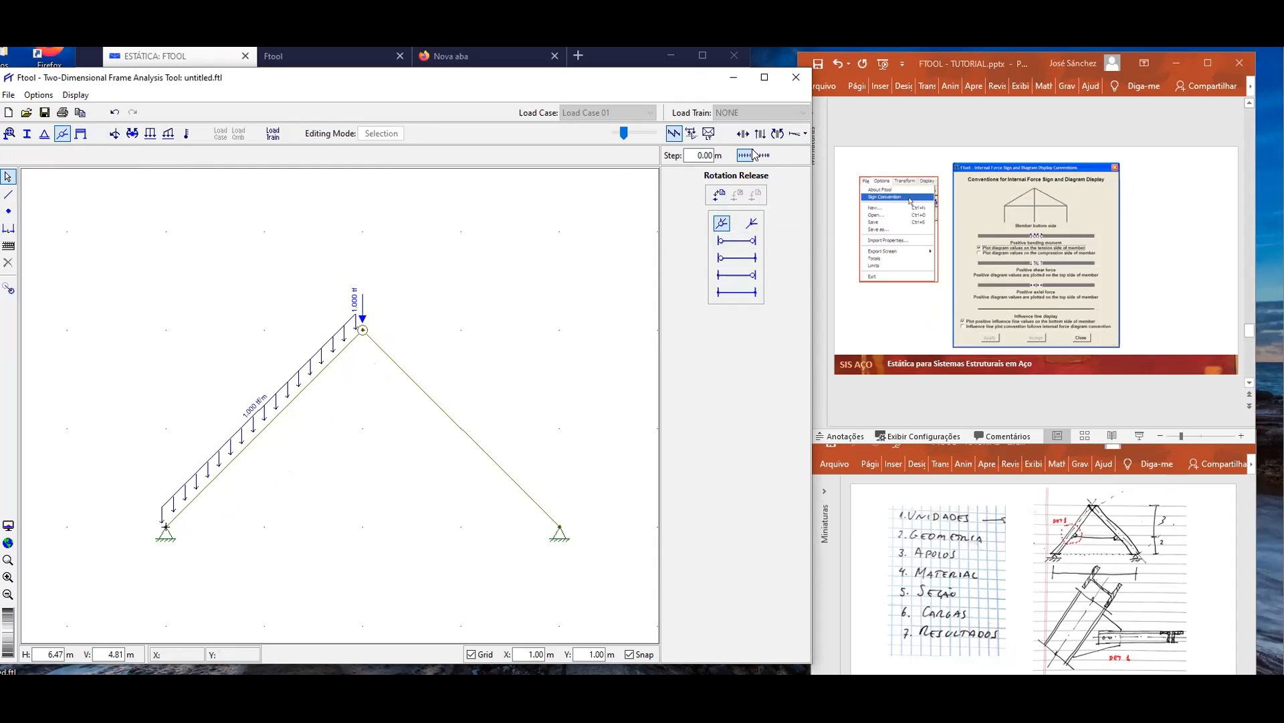
Save the model over untitled.ftl on the desktop and display the axial force diagram of the frame with the hinged apex.
key(ctrl+s)
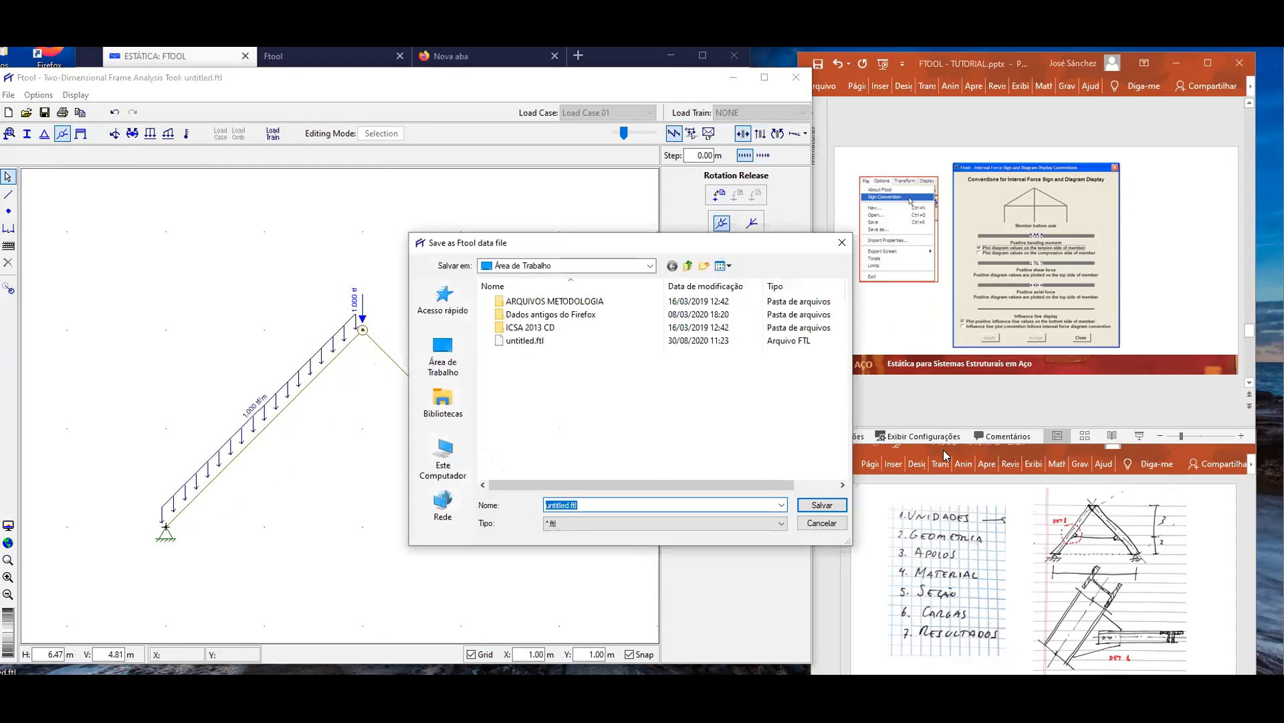
click(823, 506)
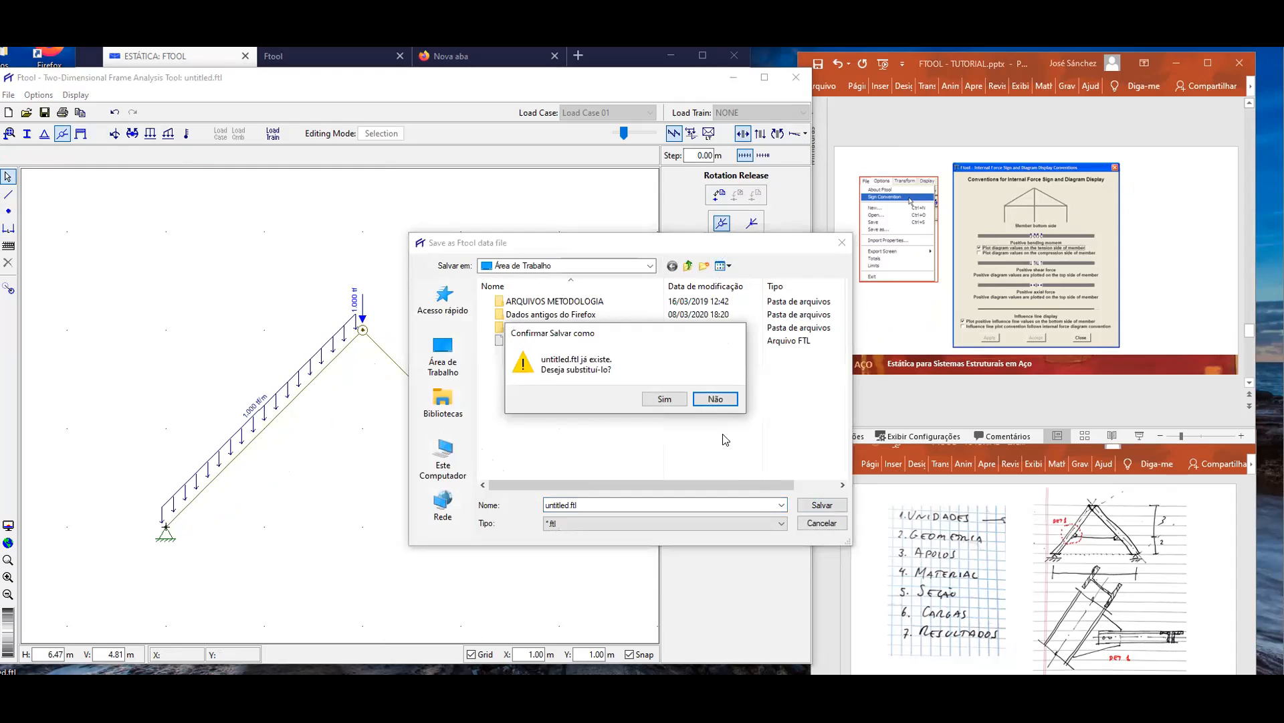
click(664, 400)
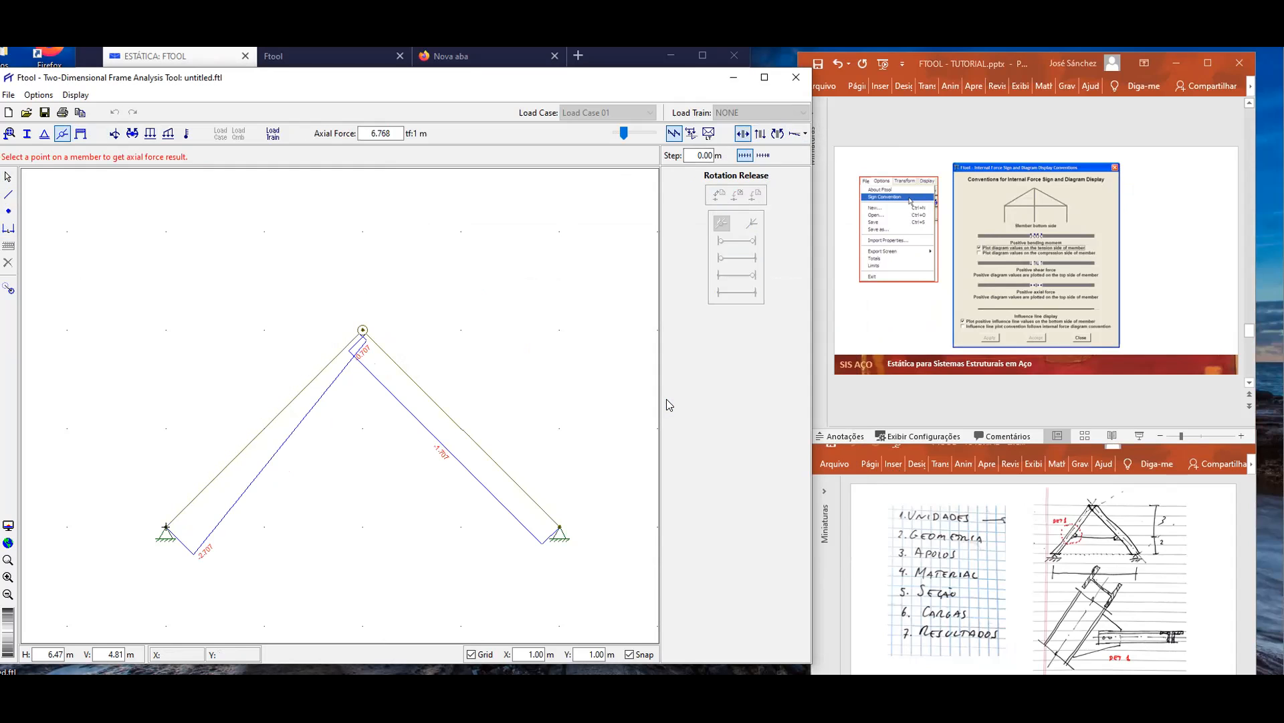
Examine the hinged-apex frame's shear force and bending moment diagrams, then go back to editing the model.
click(762, 134)
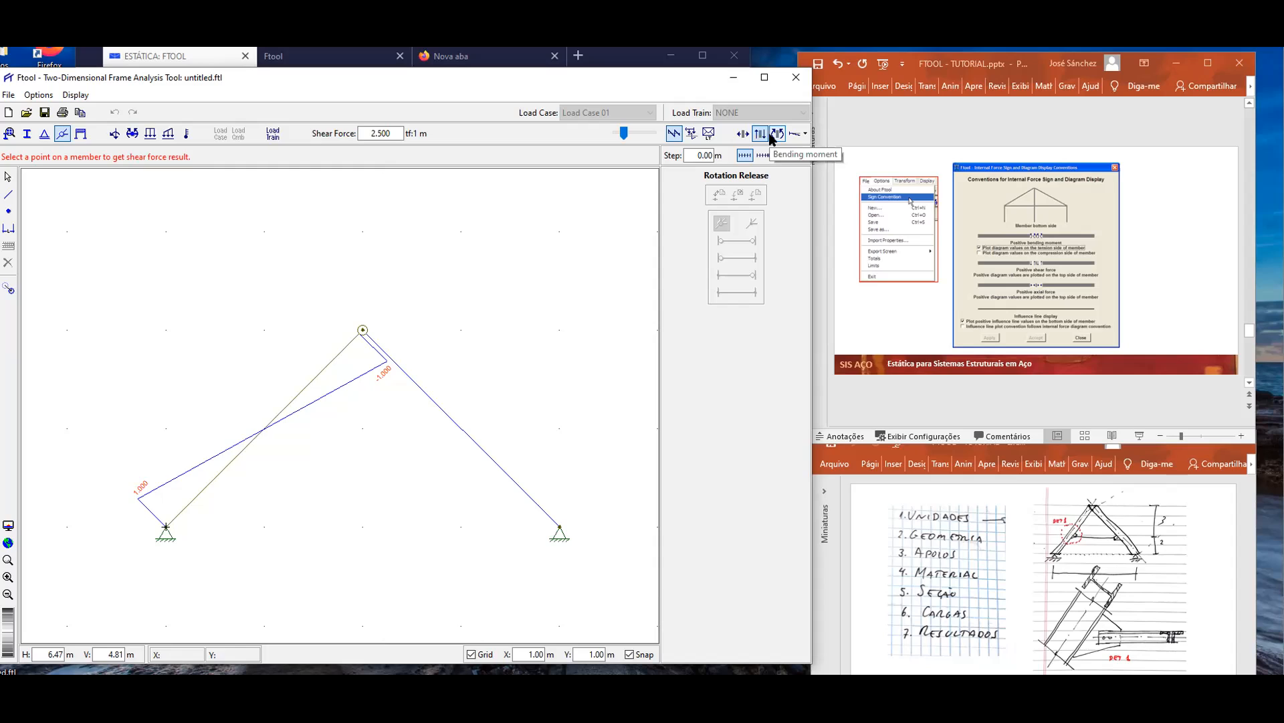
click(773, 137)
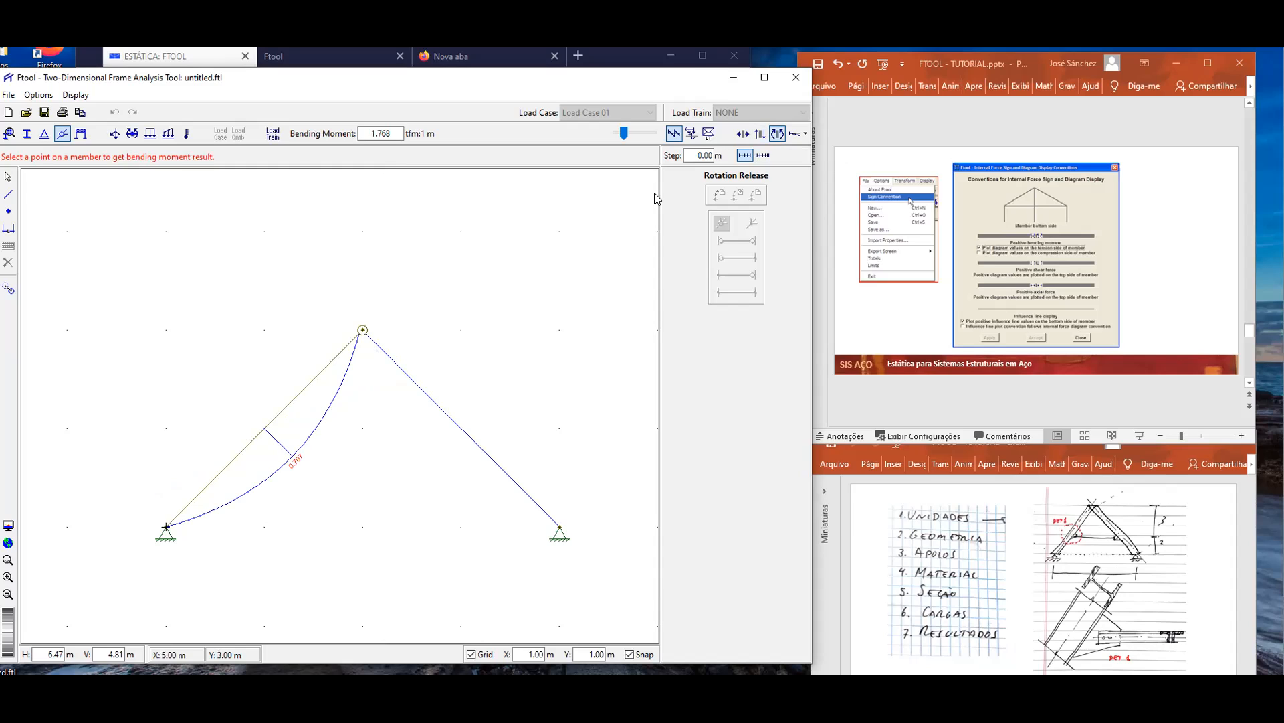
click(8, 178)
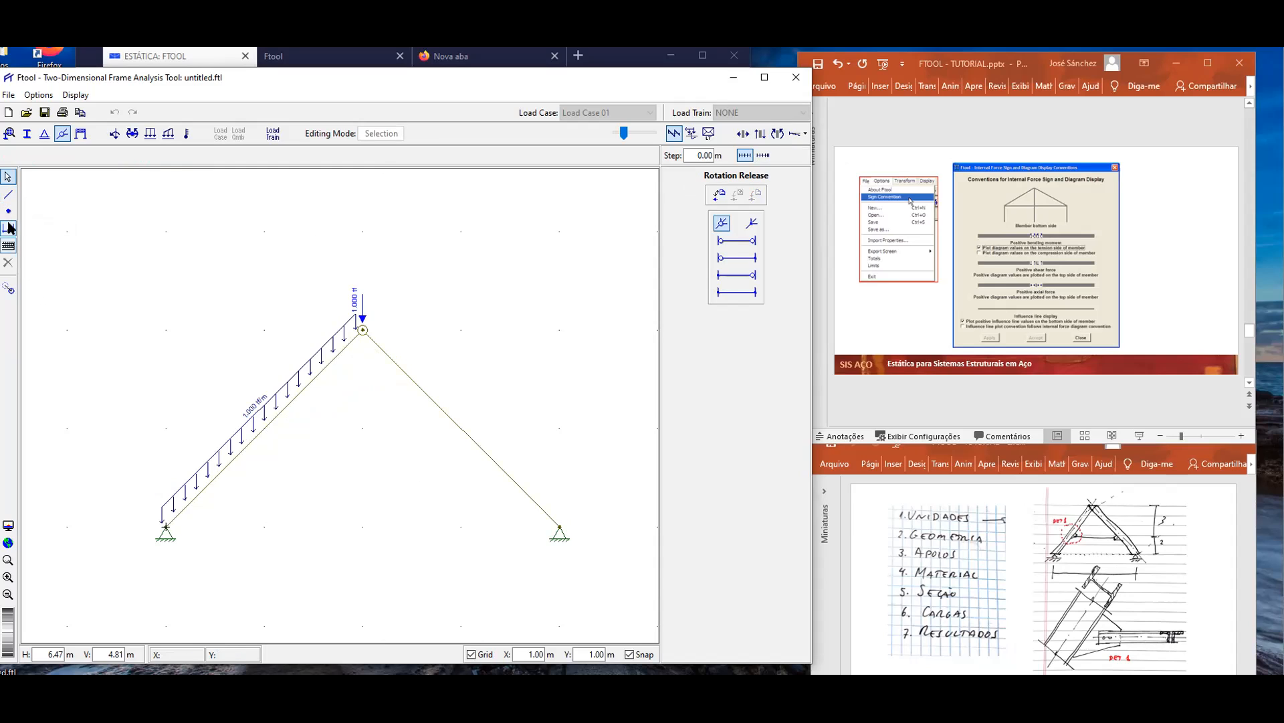
Draw a 2 m horizontal member joining the midpoints of the two inclined members at Y 1.00 m.
click(8, 194)
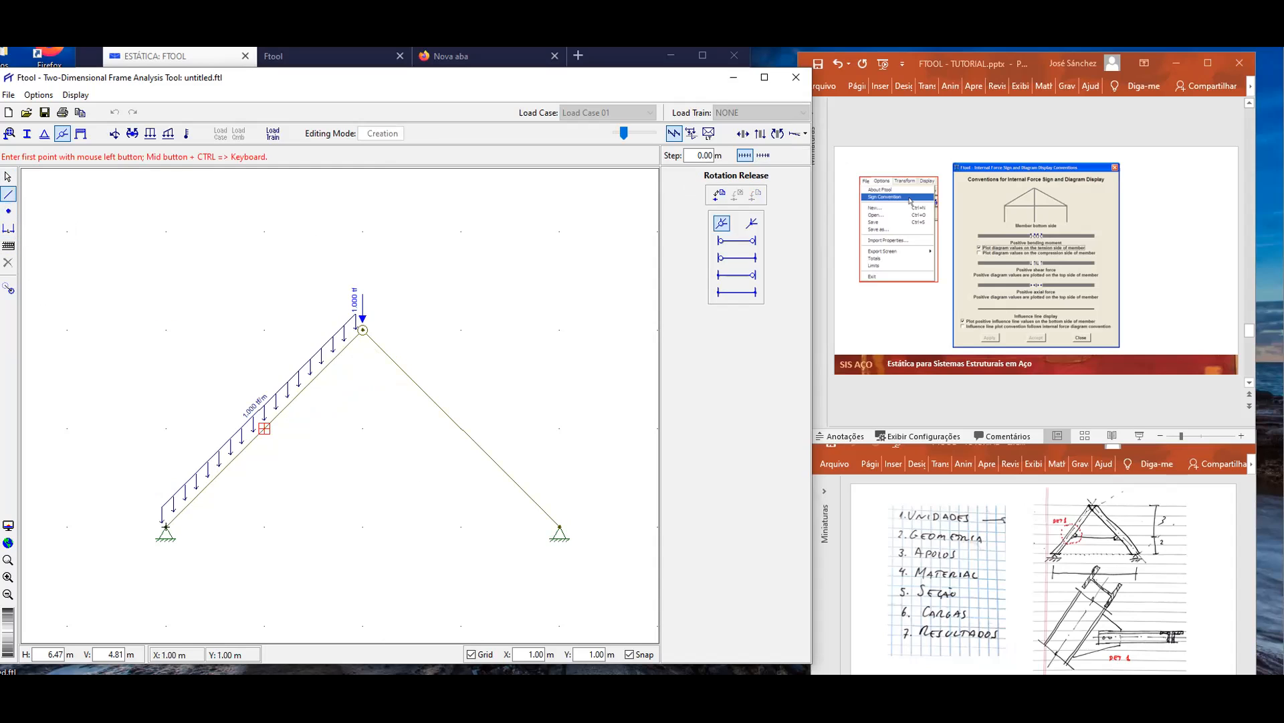
click(264, 428)
click(461, 428)
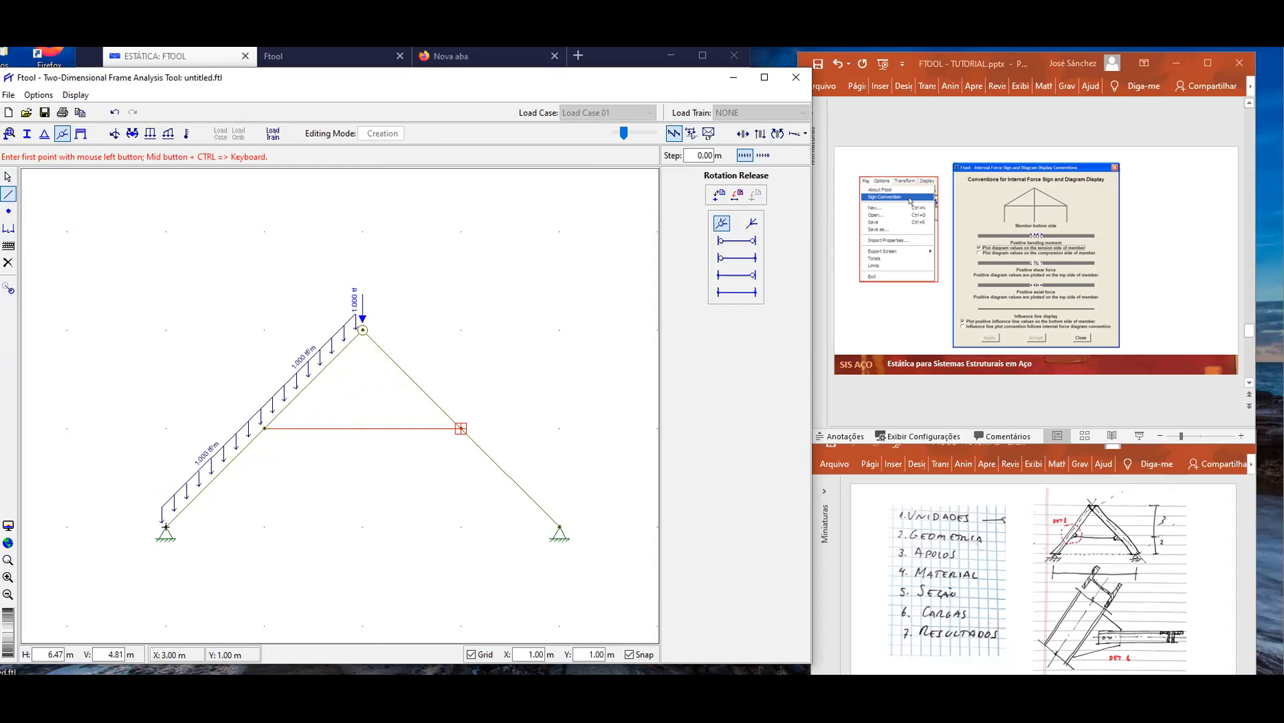
Remove the hinge from the apex node so that its members are rigidly connected.
click(8, 177)
click(362, 330)
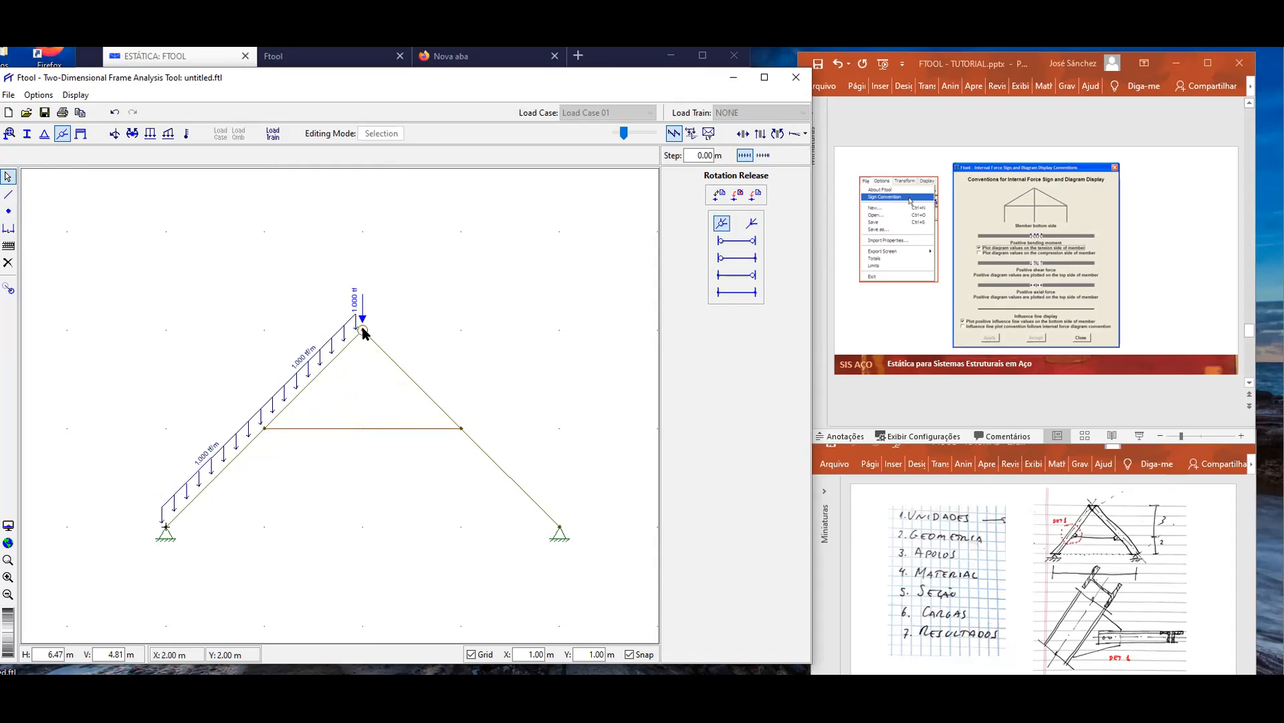
click(752, 223)
click(748, 196)
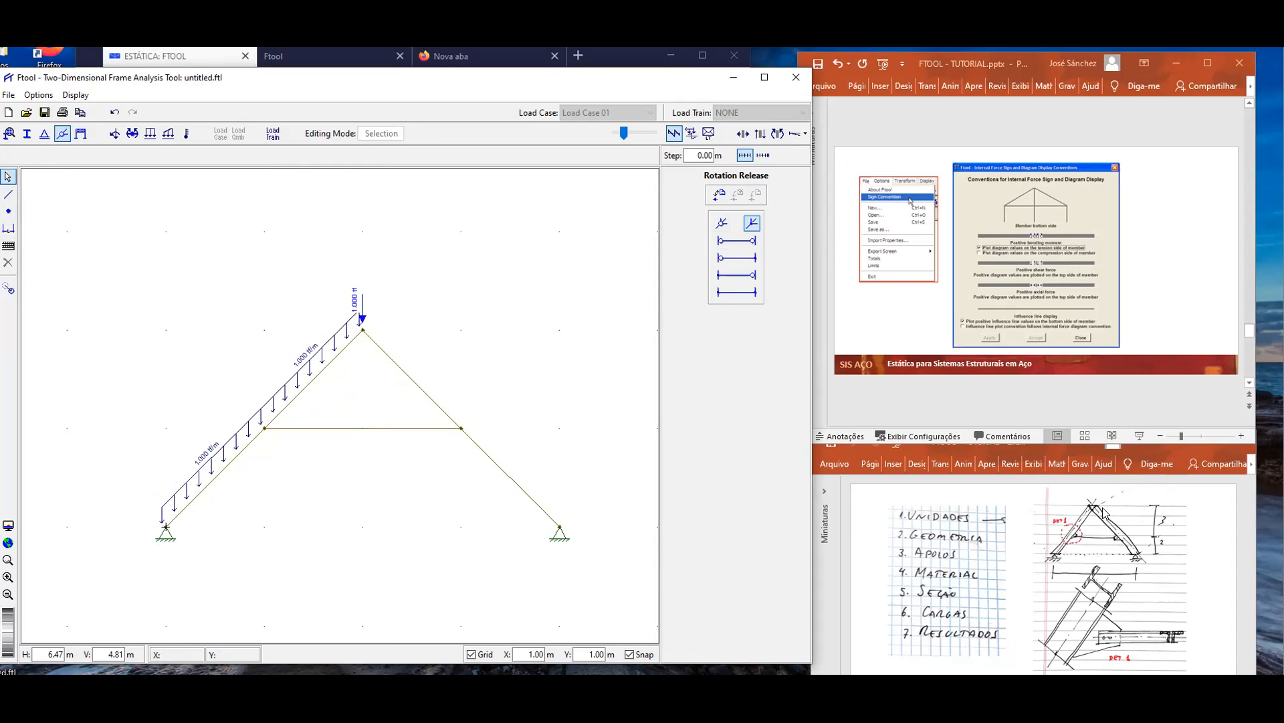
Apply the configuration with hinges at both ends to the horizontal member.
click(346, 429)
click(732, 242)
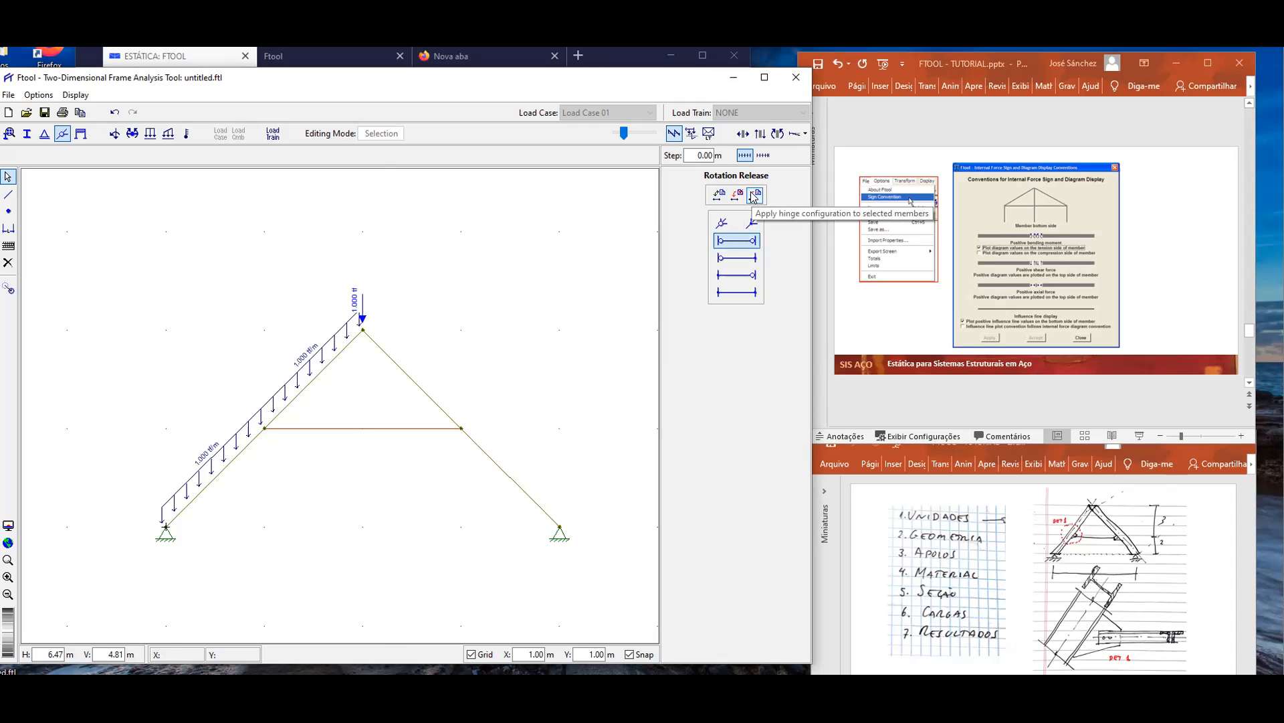
click(754, 196)
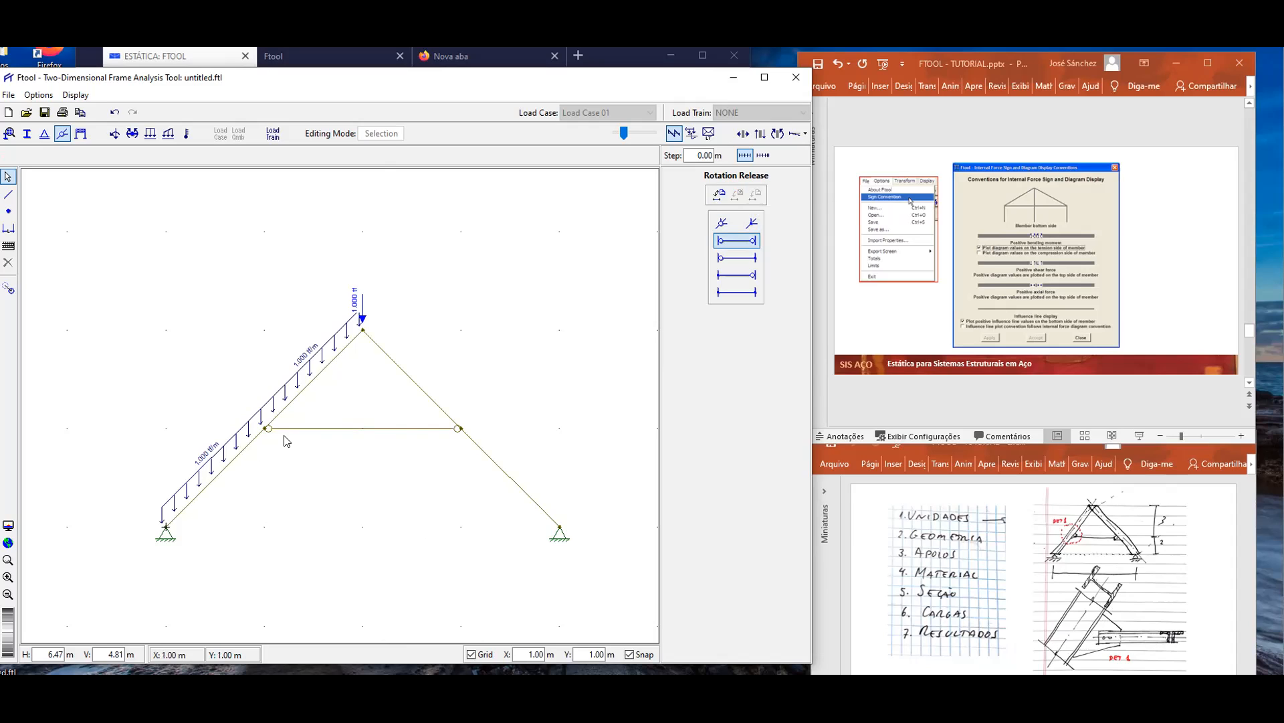
Check the horizontal member's attributes and assign it the existing material named Material.
click(411, 428)
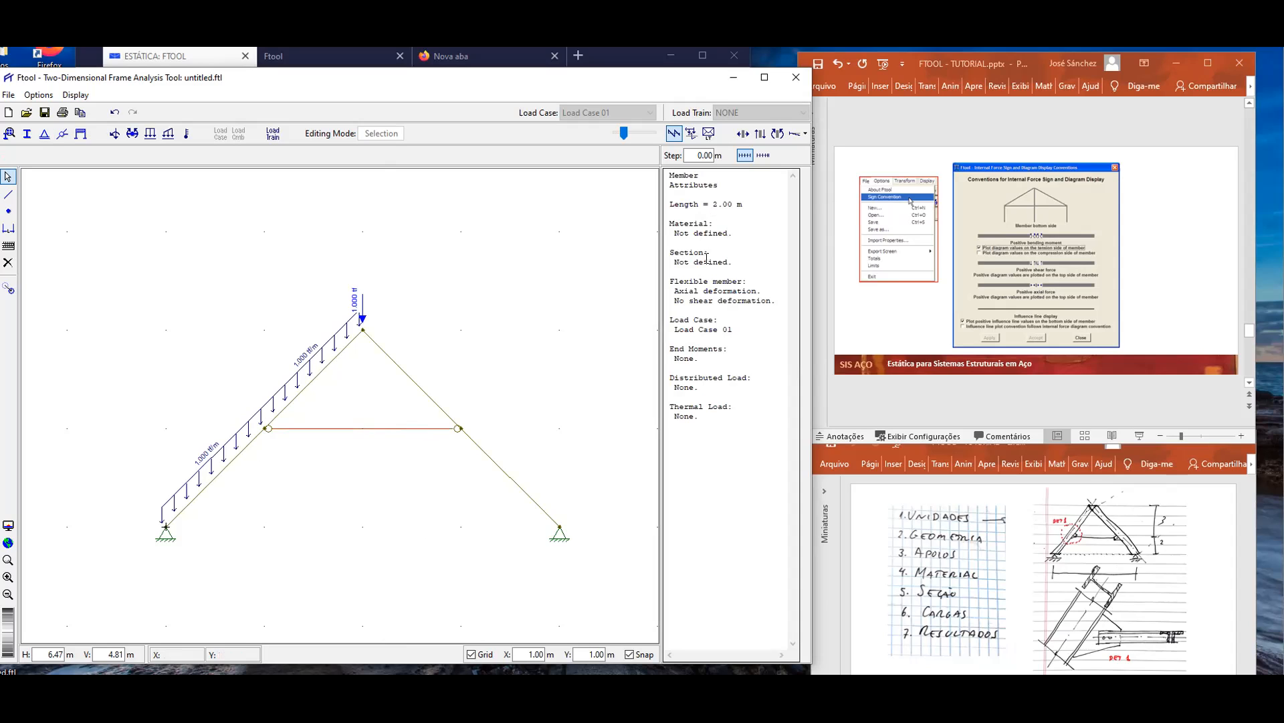
click(9, 133)
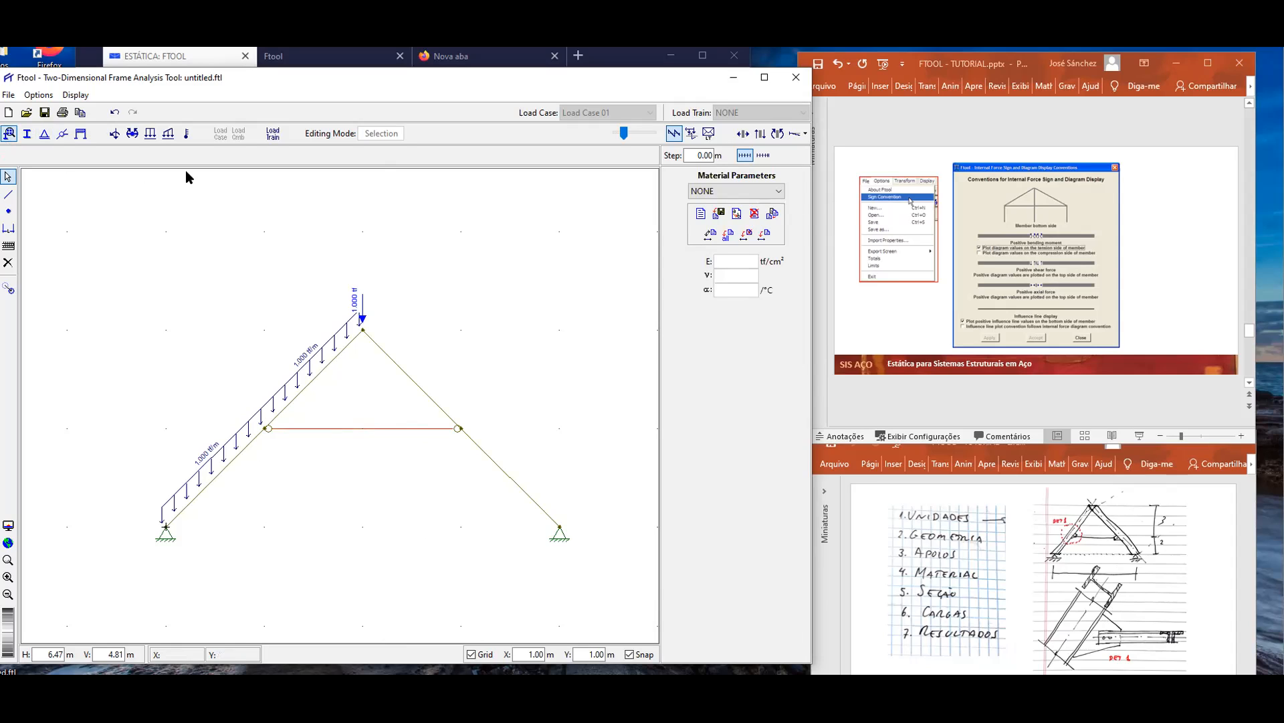
click(713, 192)
click(715, 192)
click(714, 193)
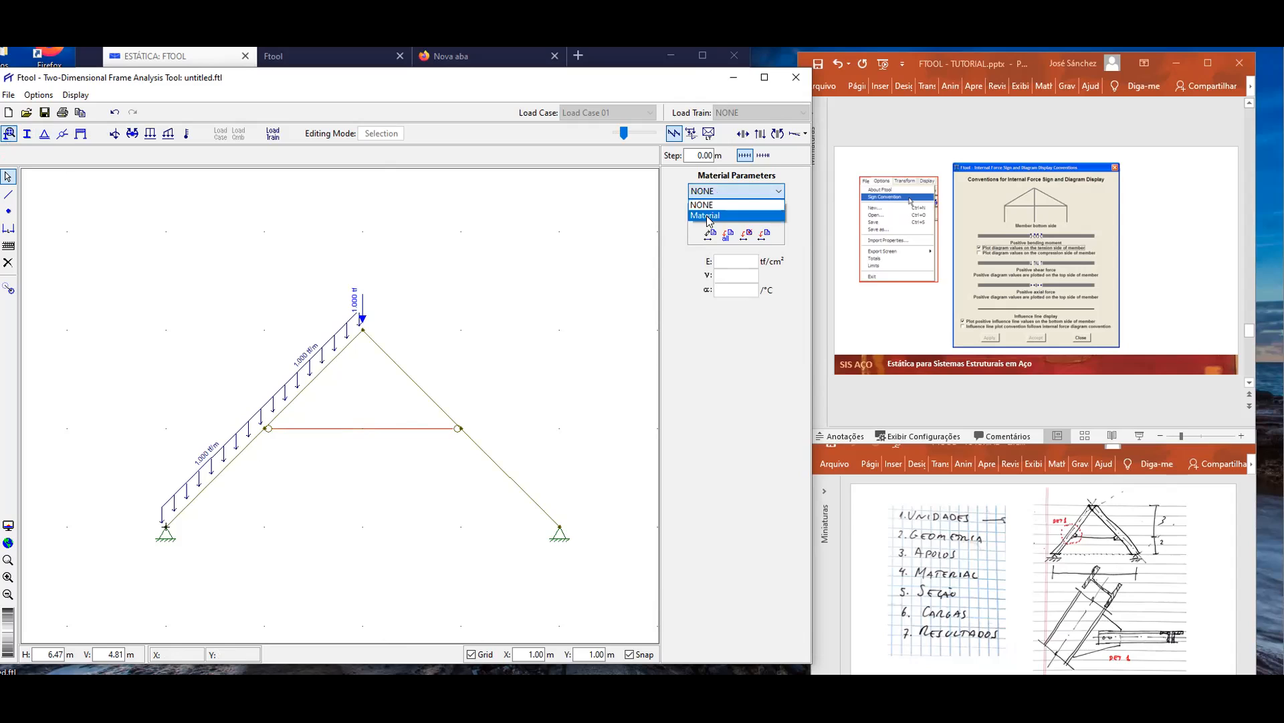
click(709, 215)
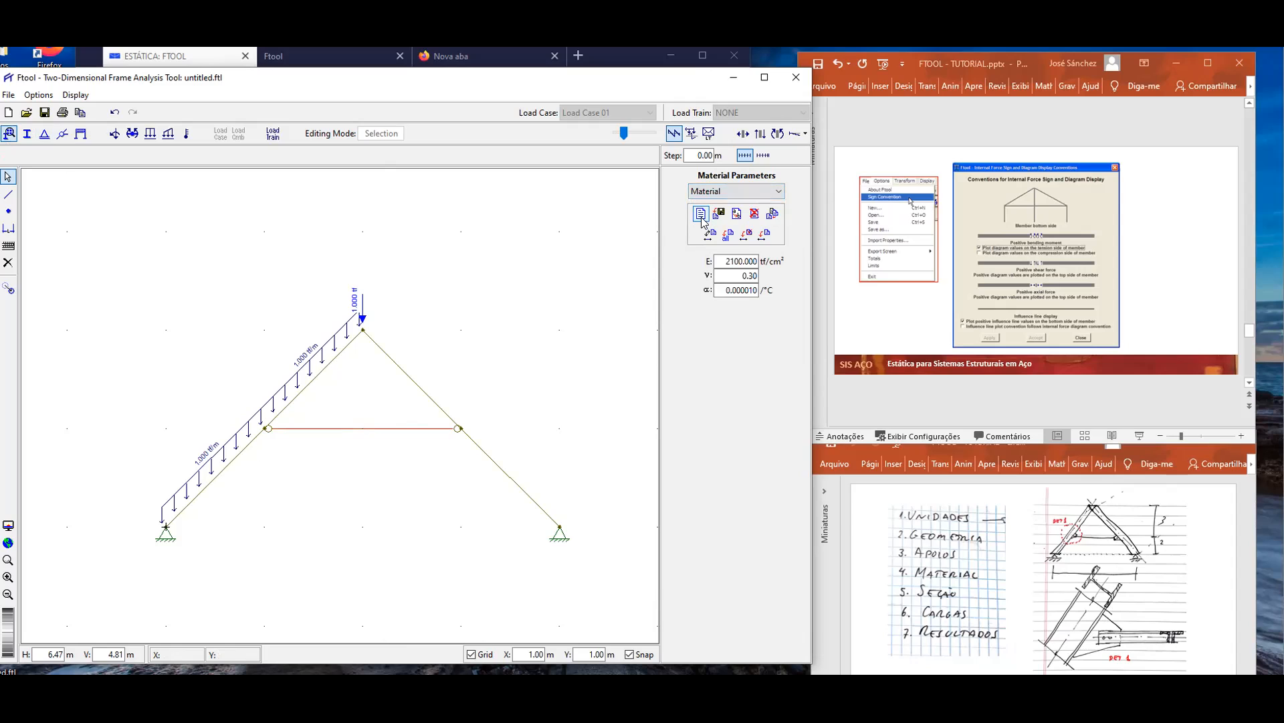
click(764, 235)
Apply the existing section Seção to all members and check the horizontal member's attributes.
click(26, 135)
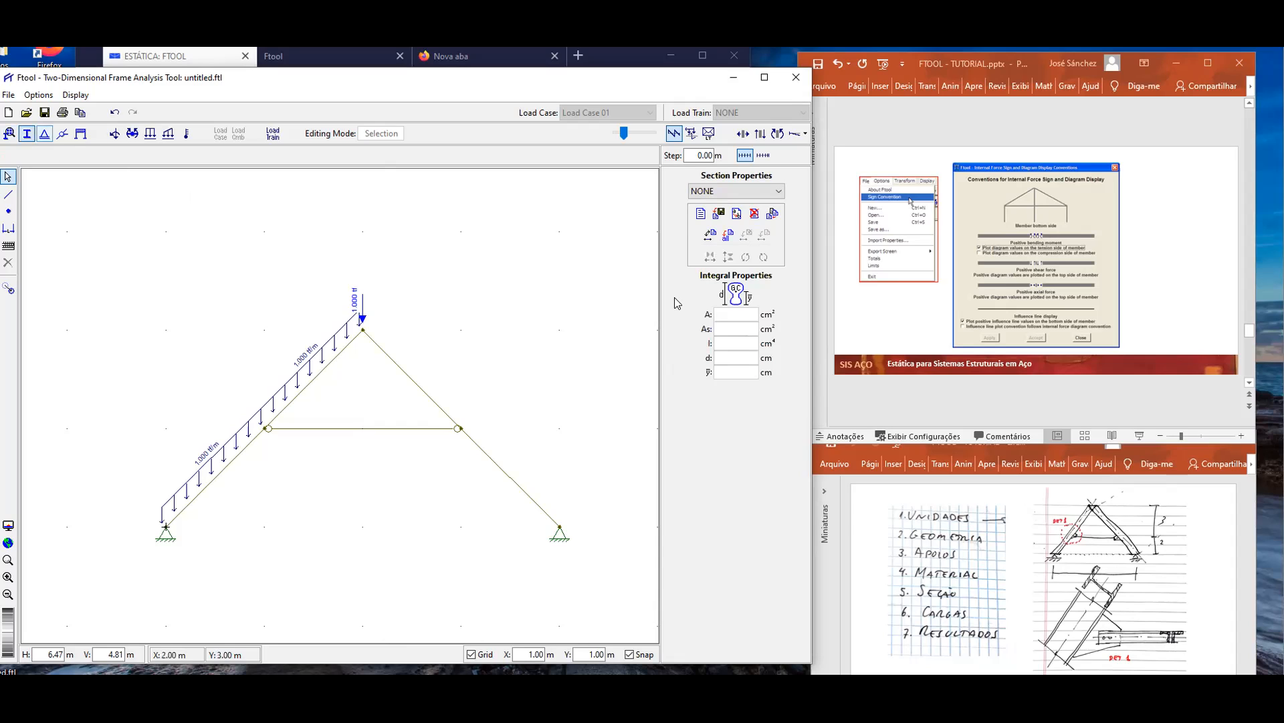
click(729, 192)
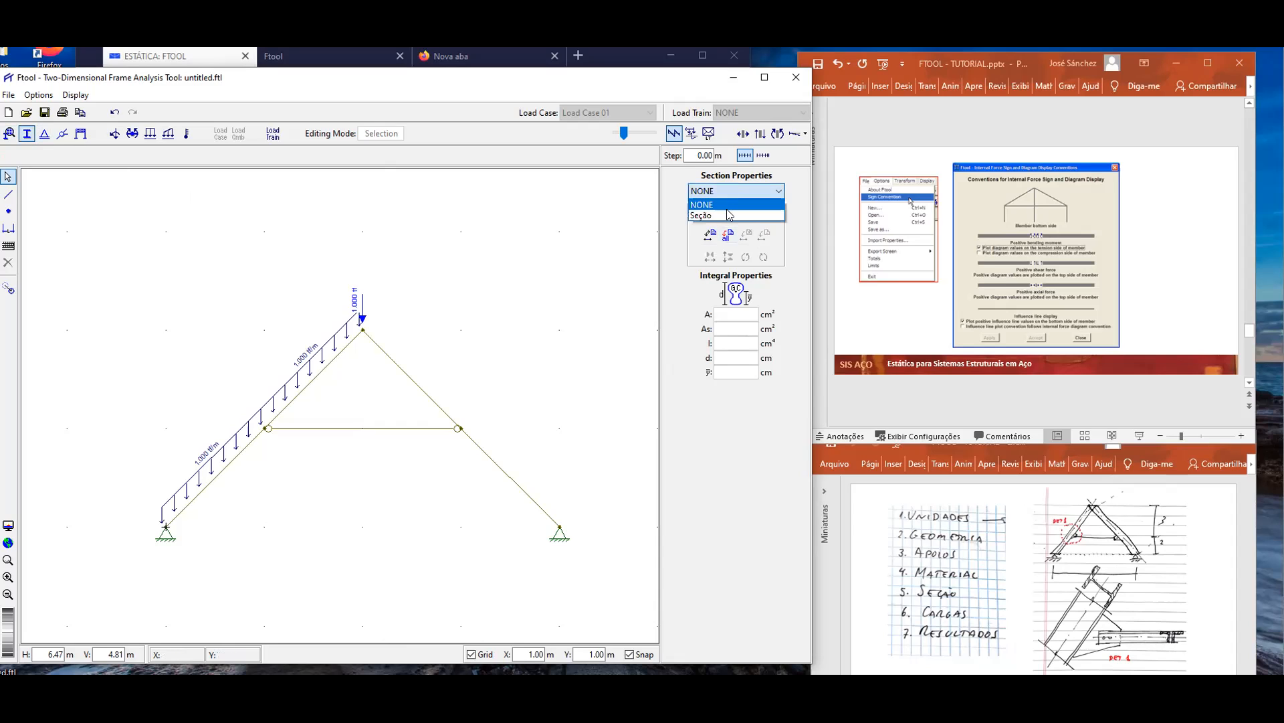
click(730, 211)
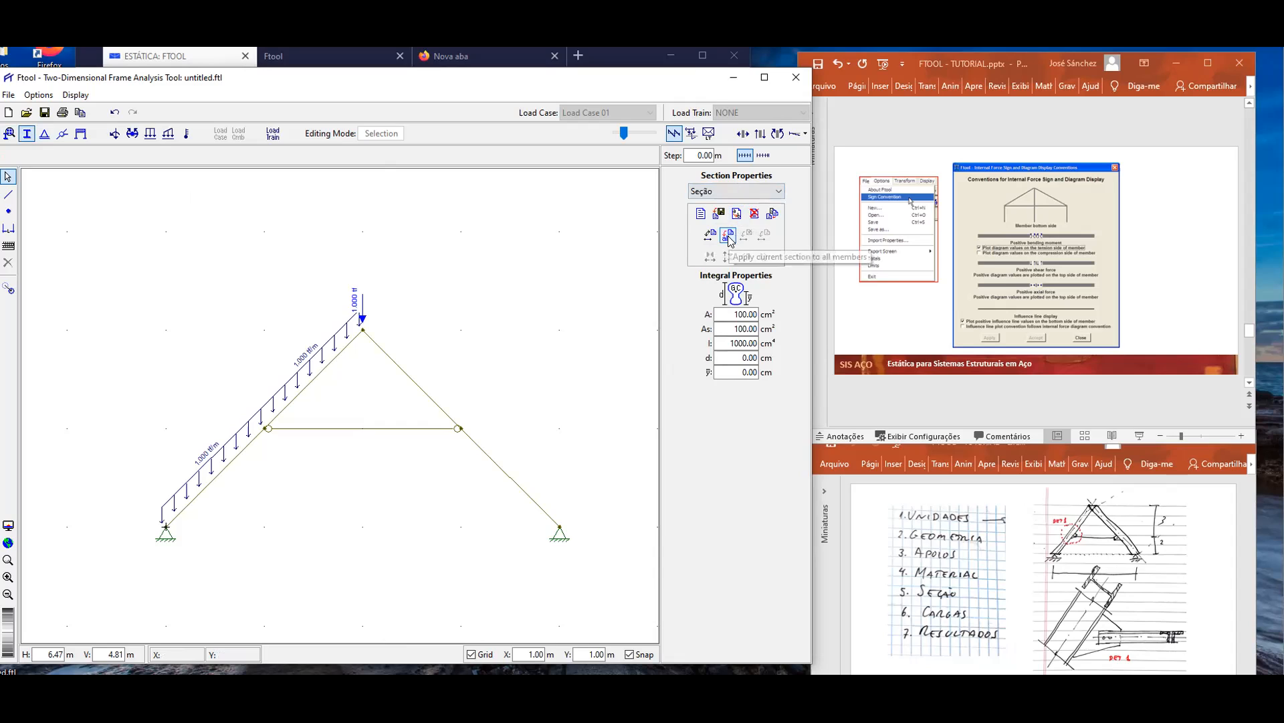
click(393, 428)
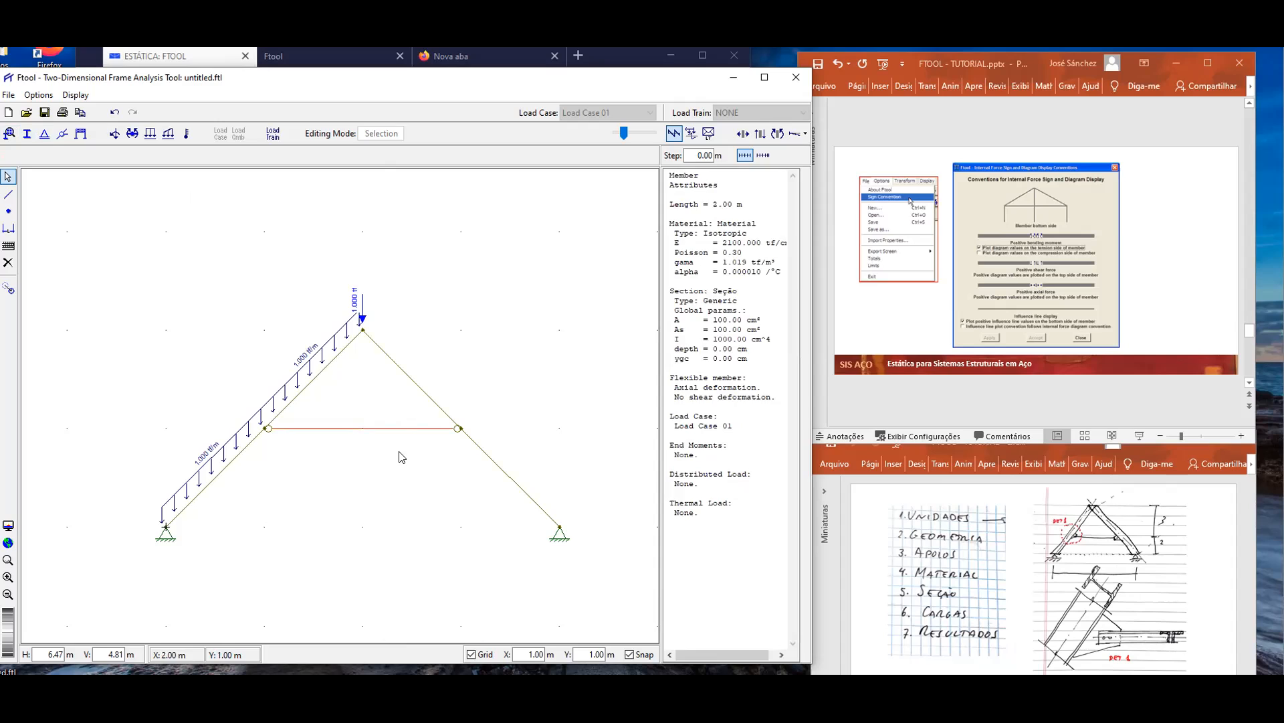
click(402, 457)
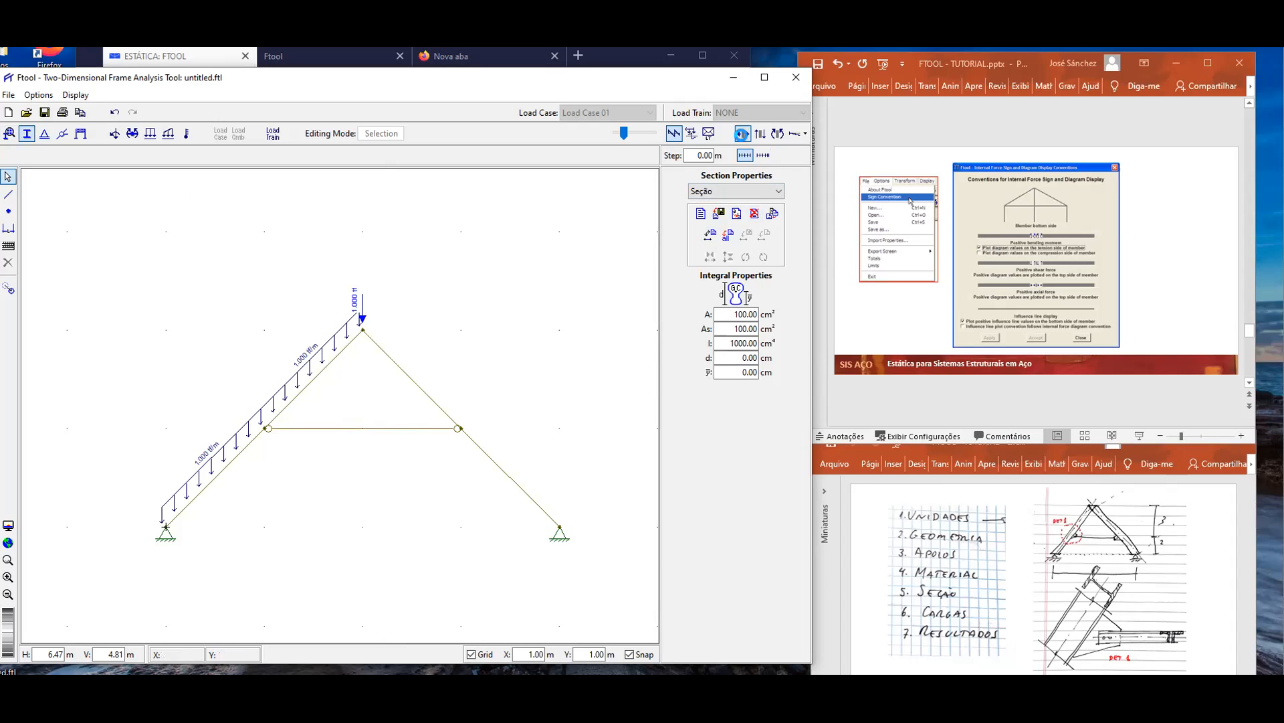
Save the model over untitled.ftl again and display the axial force diagram of the frame with the horizontal tie.
key(ctrl+s)
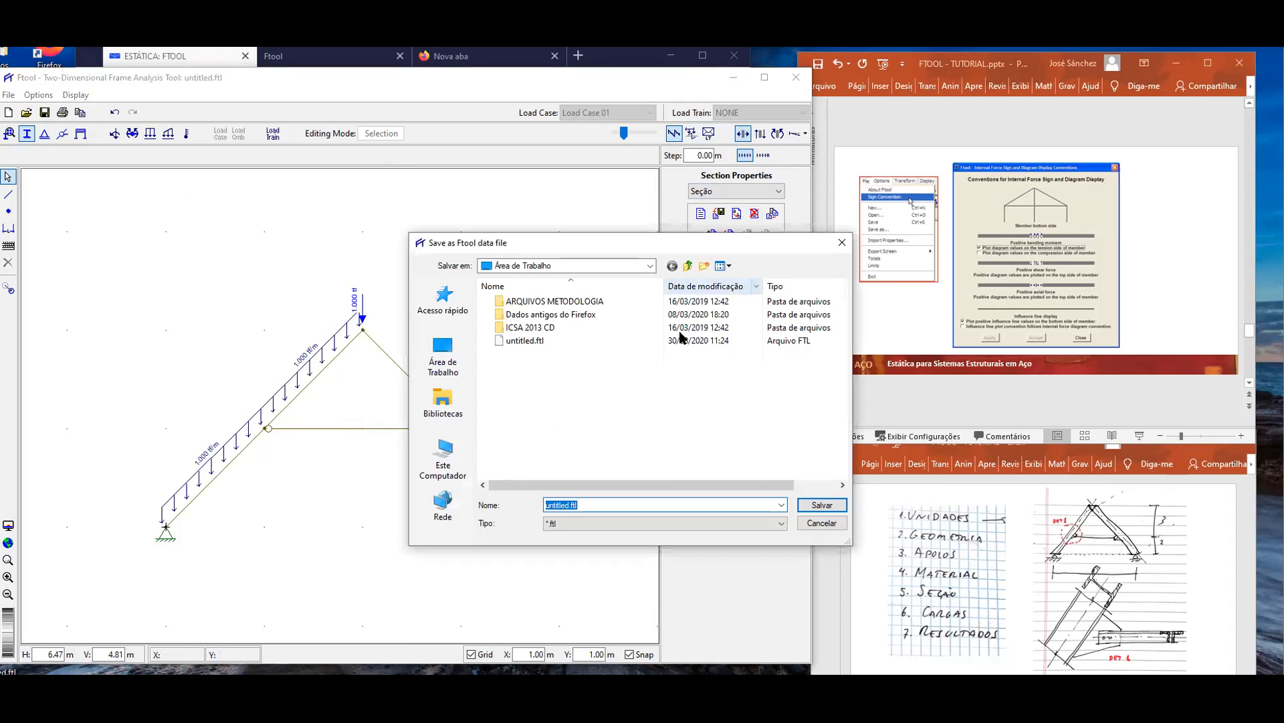
click(822, 506)
click(663, 400)
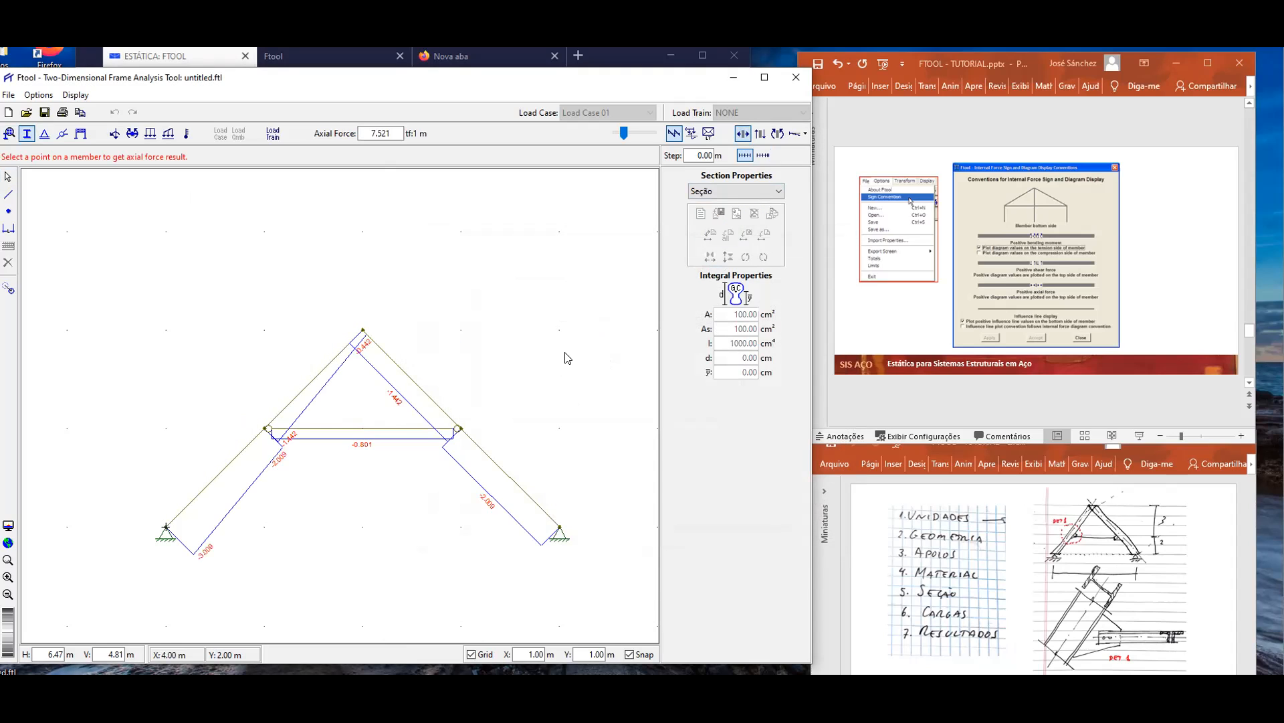
Examine the tied frame's shear force diagram, bending moment diagram and deformed configuration, then go back to editing the model.
click(761, 134)
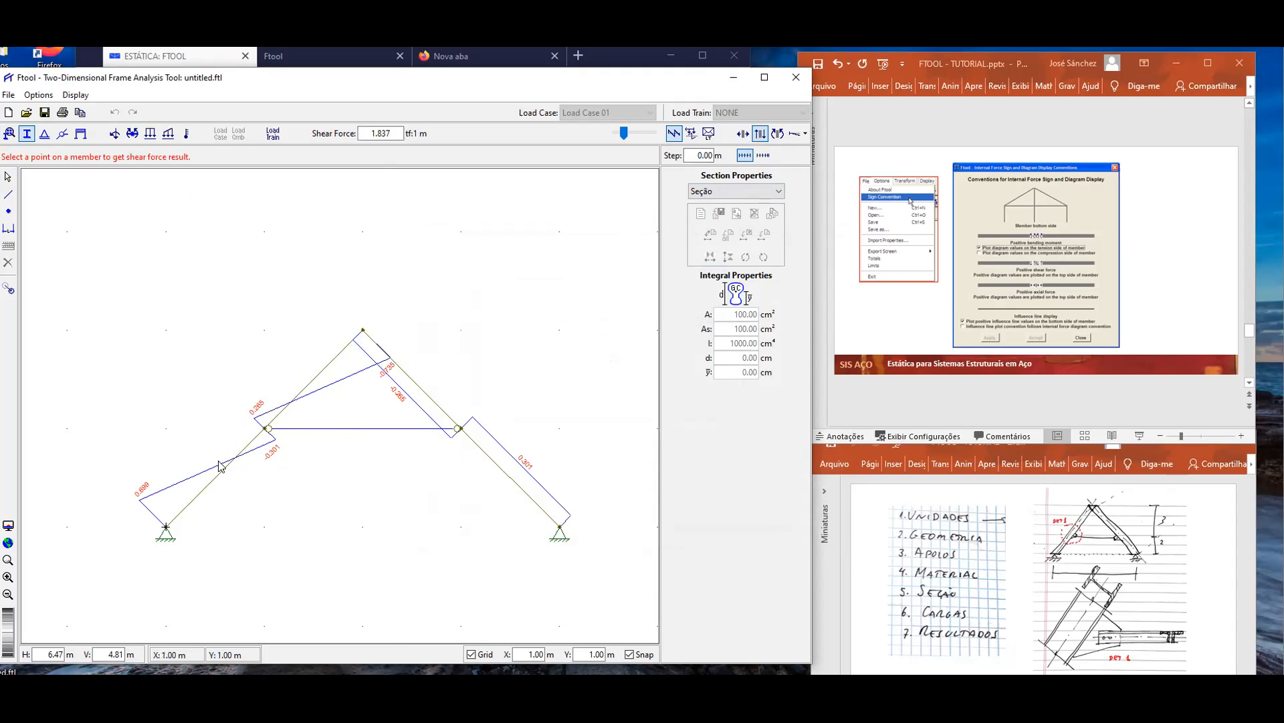
click(776, 132)
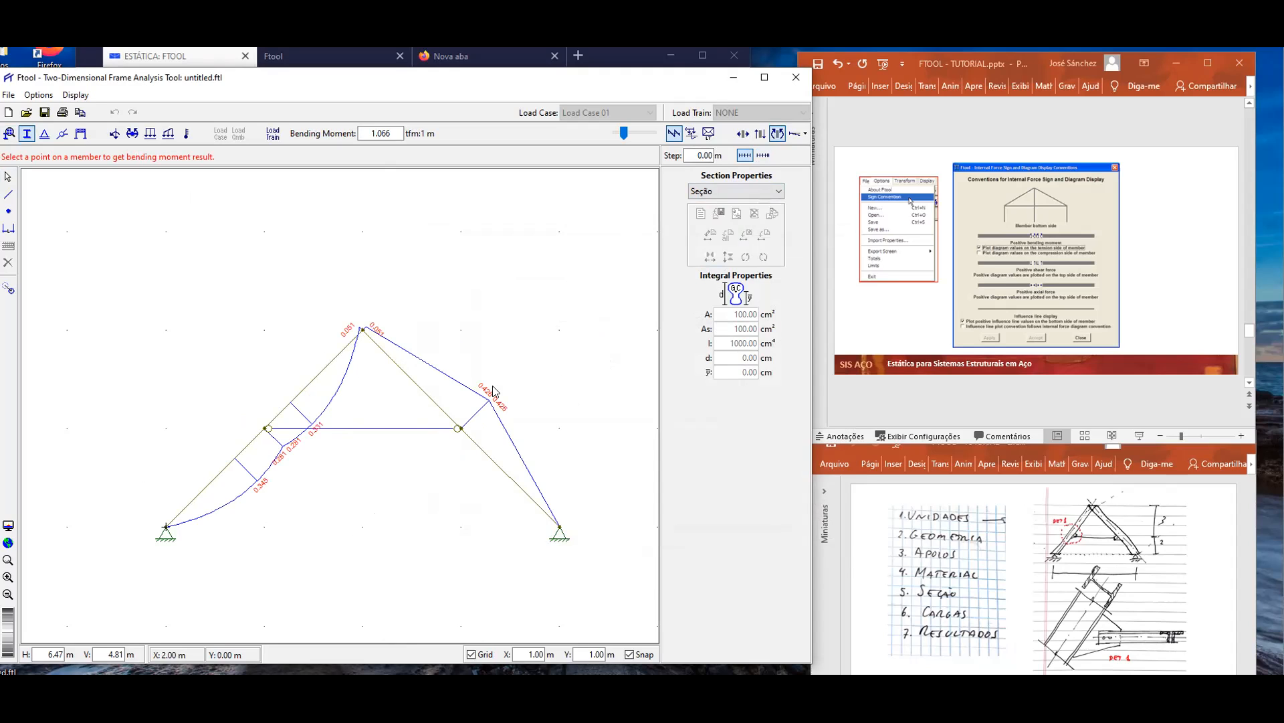
click(793, 135)
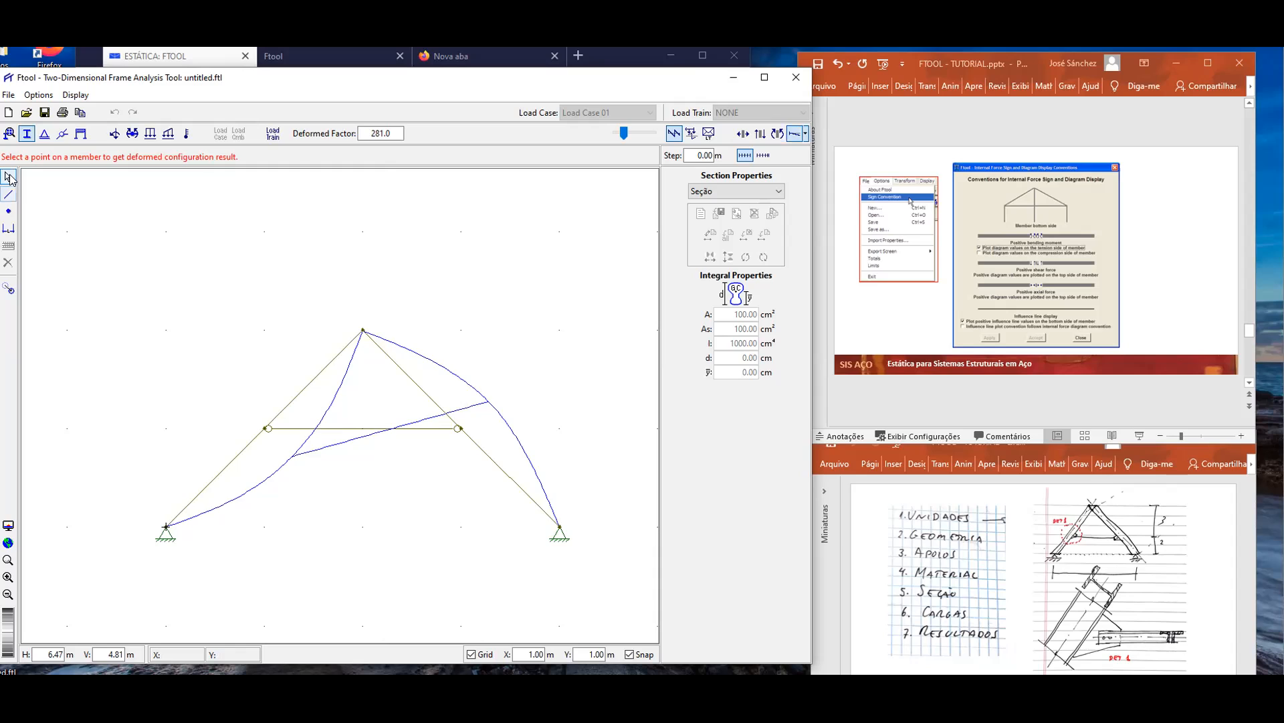
click(8, 176)
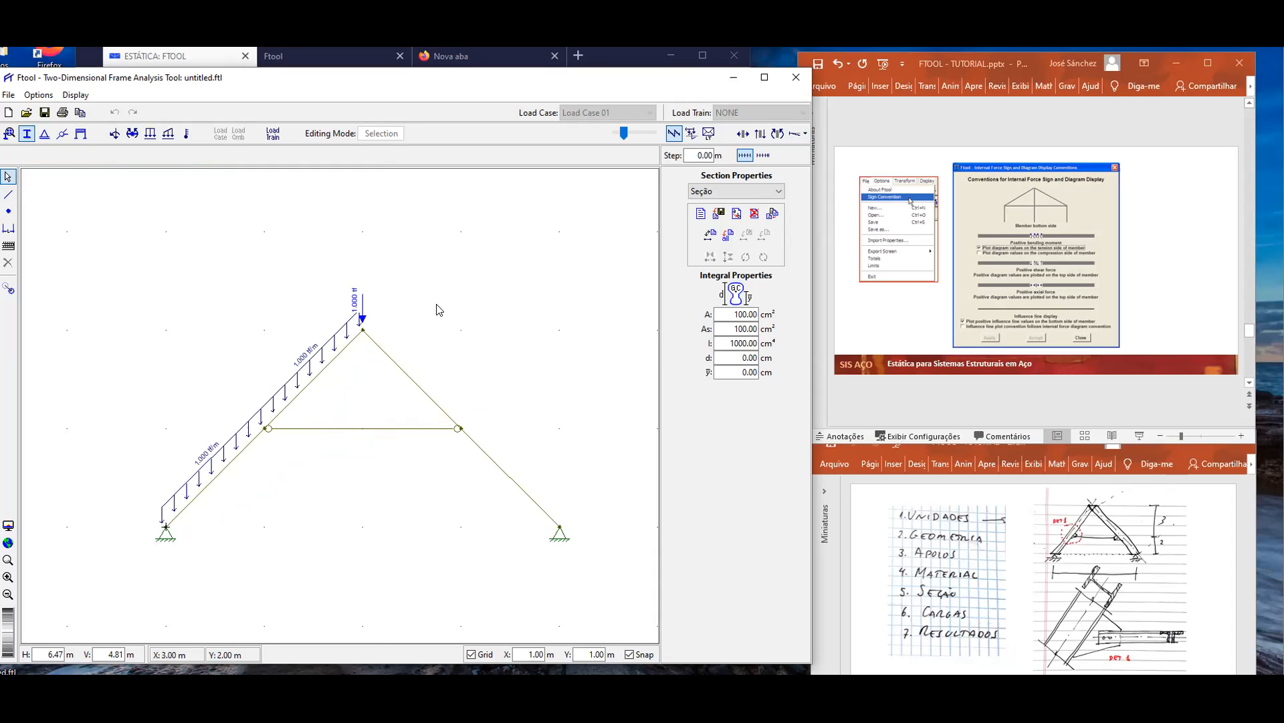